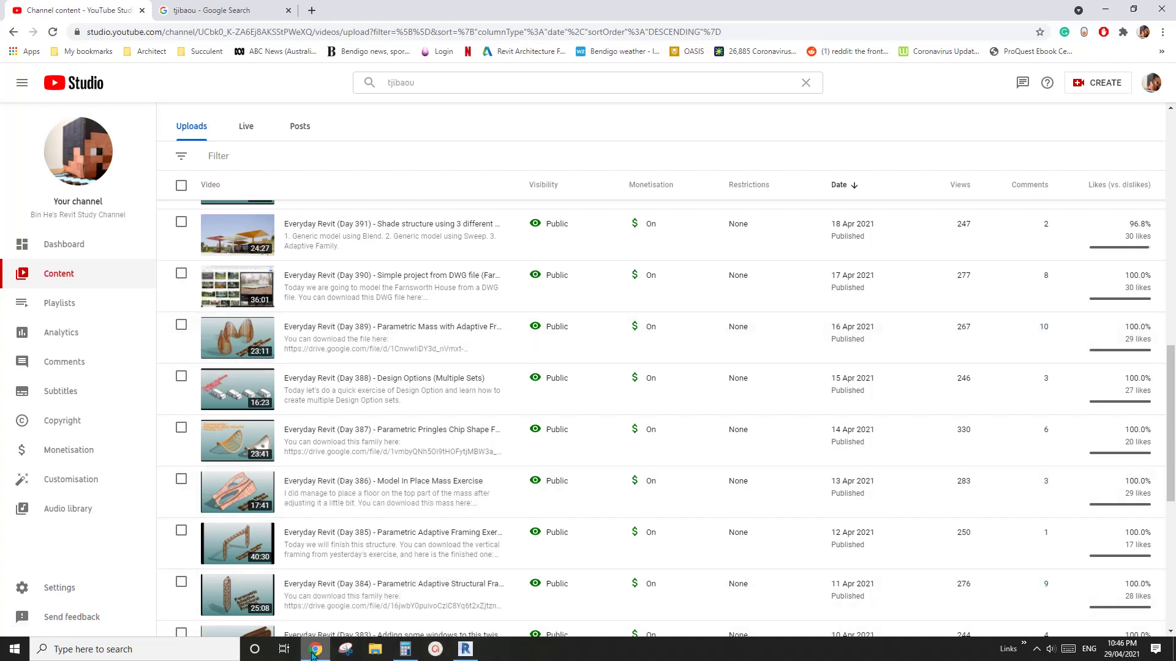
Step: Look at the Tjibaou reference images in the browser, switch to Revit and open the recent model 20210410 Parametric Mass with Adaptive Frame
click(230, 10)
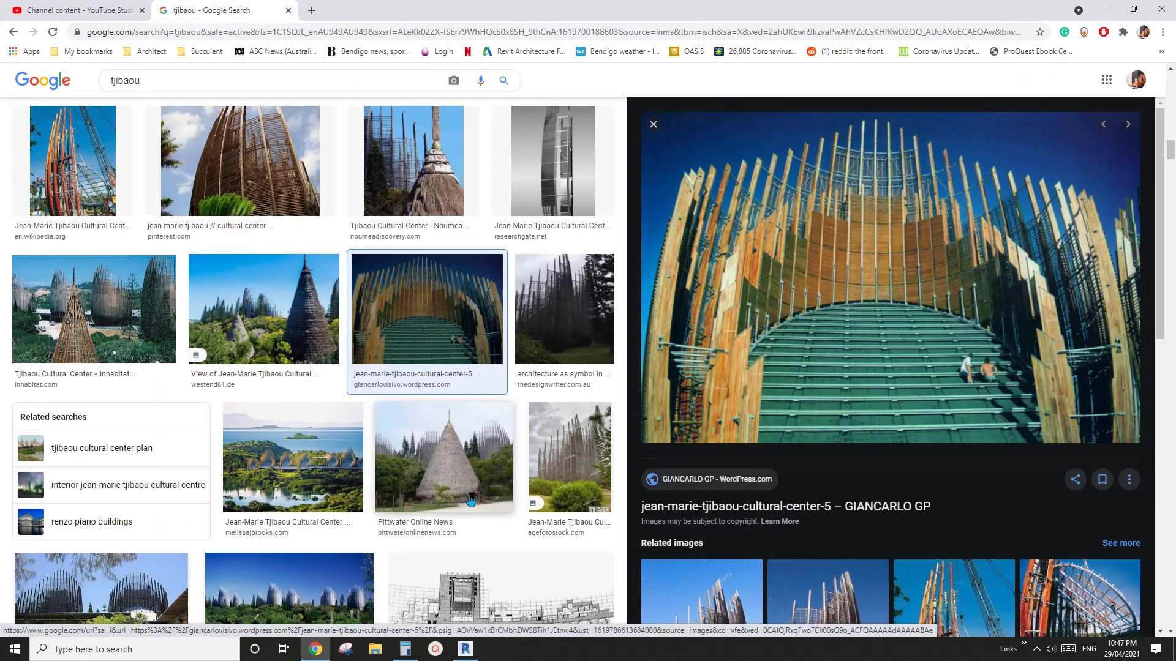
click(471, 654)
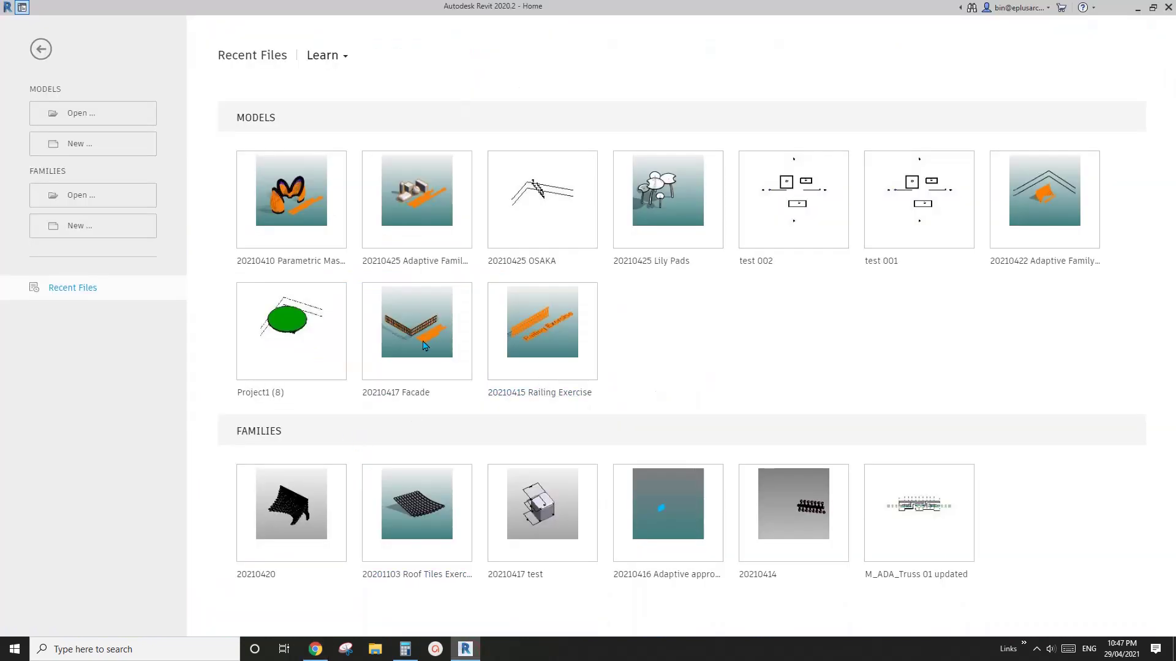
click(292, 199)
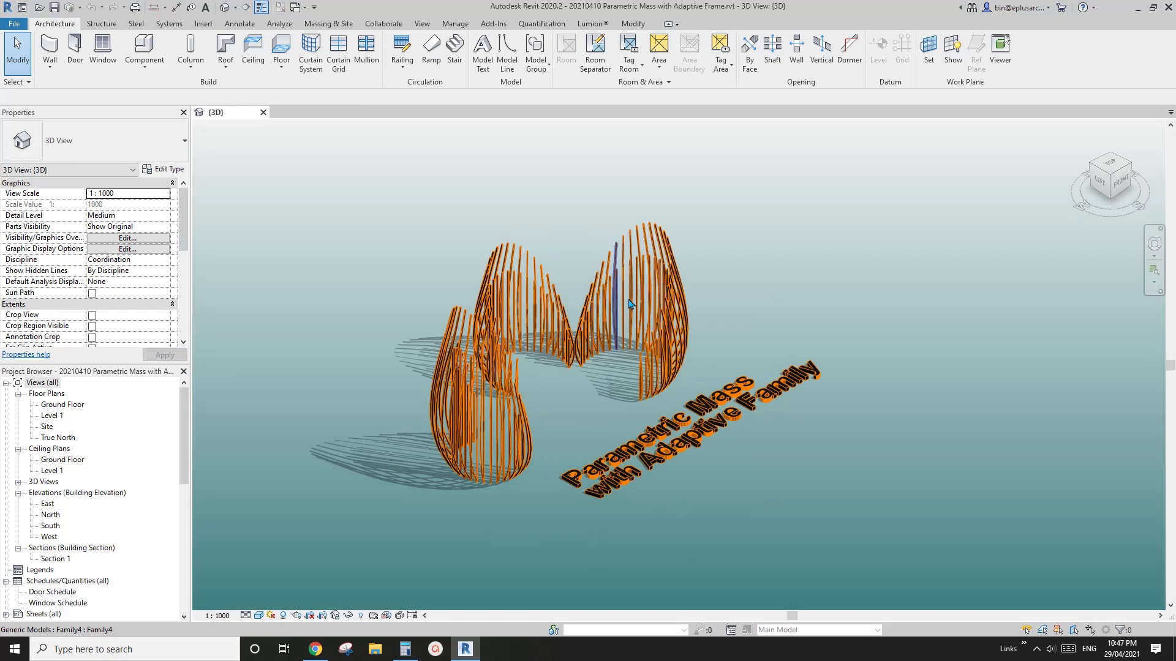
Step: Delete the tallest mass, the front mass and the 3D model text, keeping only the rear mass
scroll(631, 304, up, 3)
scroll(668, 309, down, 2)
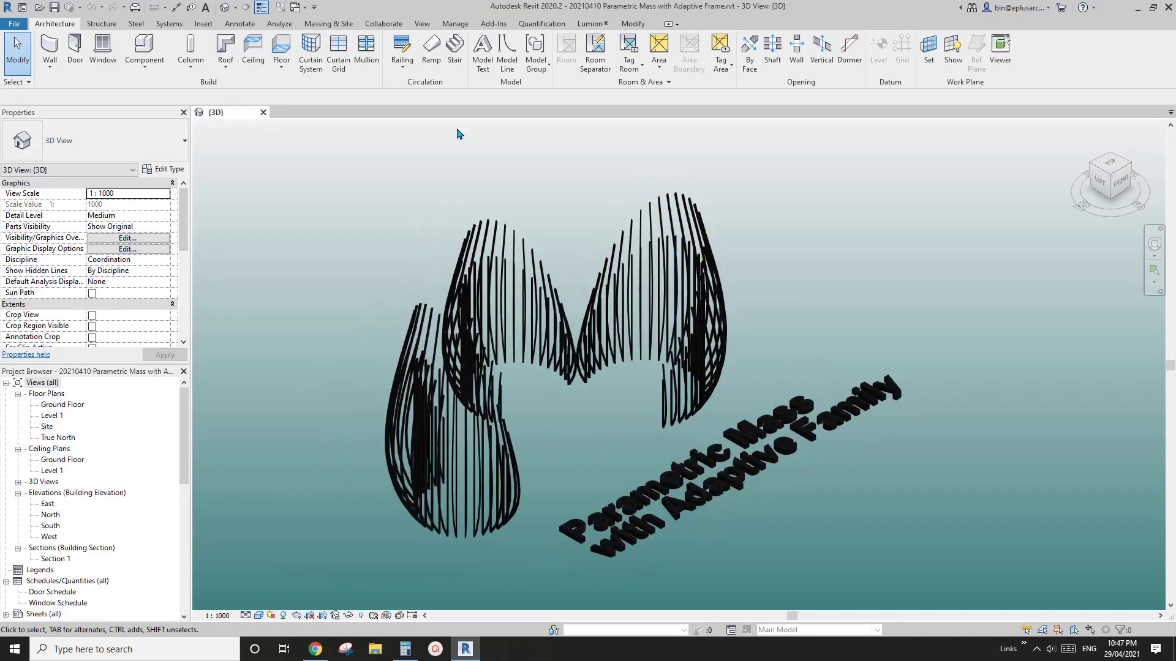
click(331, 24)
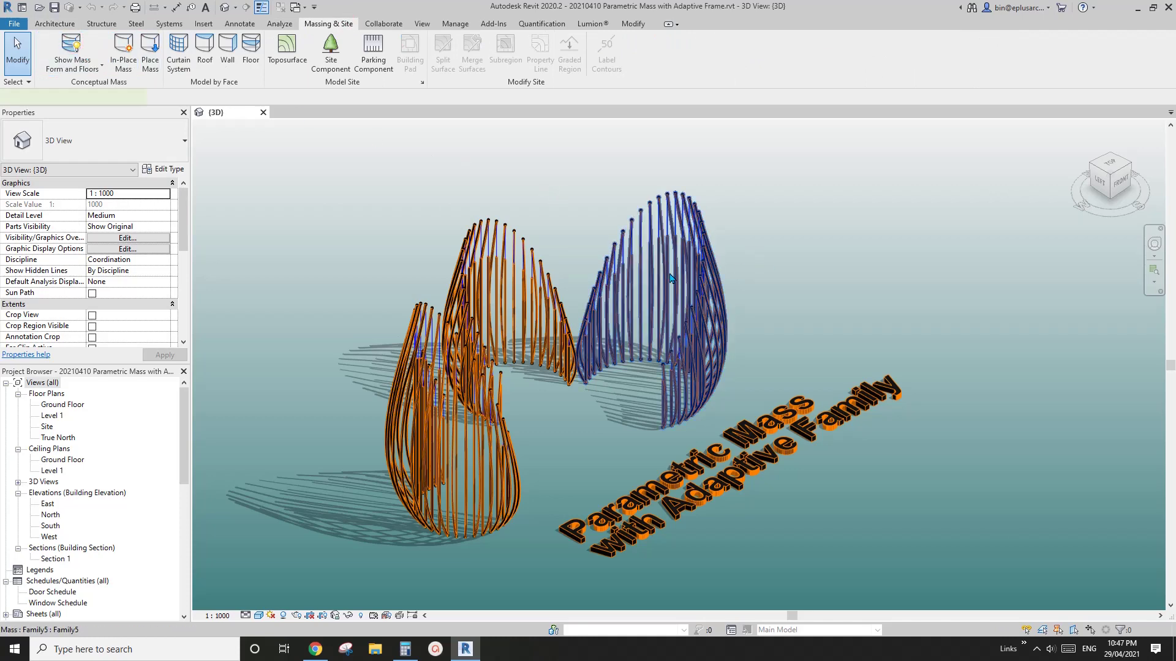
click(634, 286)
click(643, 283)
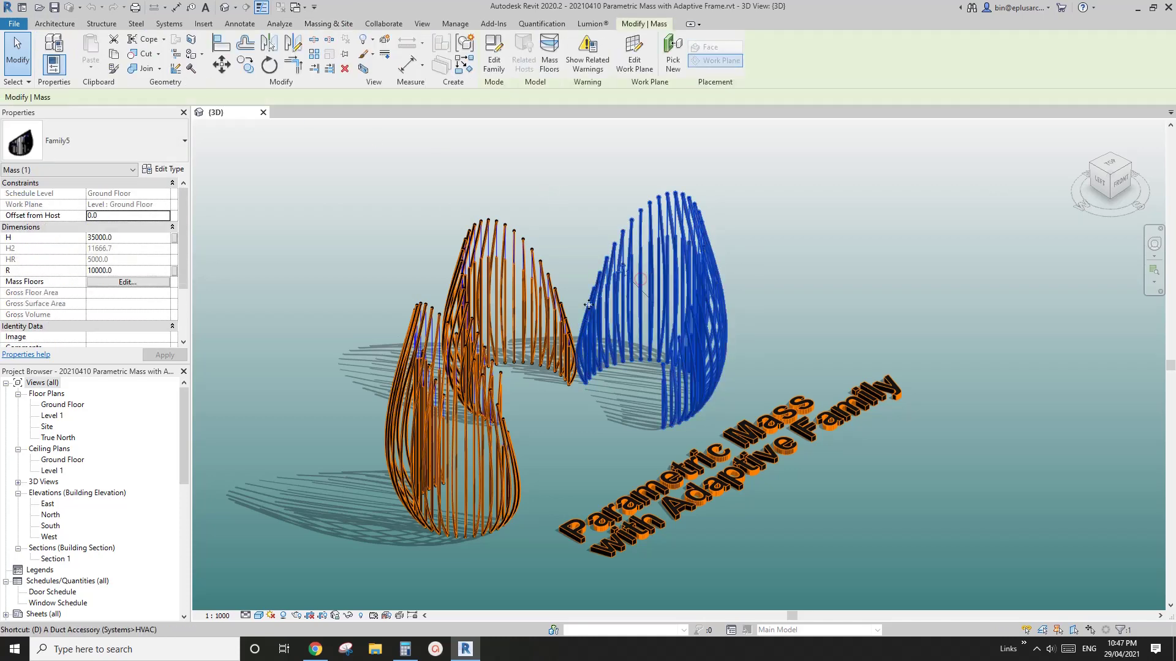
key(Delete)
click(435, 425)
key(Delete)
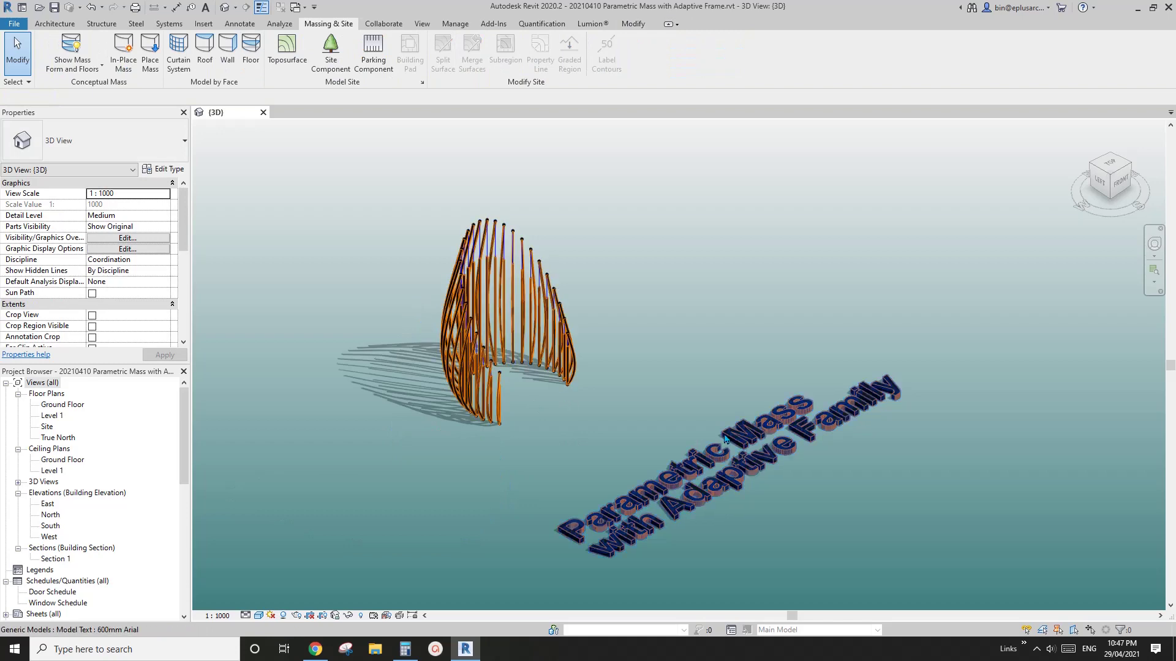
click(724, 433)
key(Delete)
Step: Select the remaining mass and turn off shadows in the 3D view
shift+middle_drag(717, 456, 553, 409)
scroll(517, 345, up, 2)
click(494, 283)
middle_drag(502, 346, 598, 392)
click(283, 616)
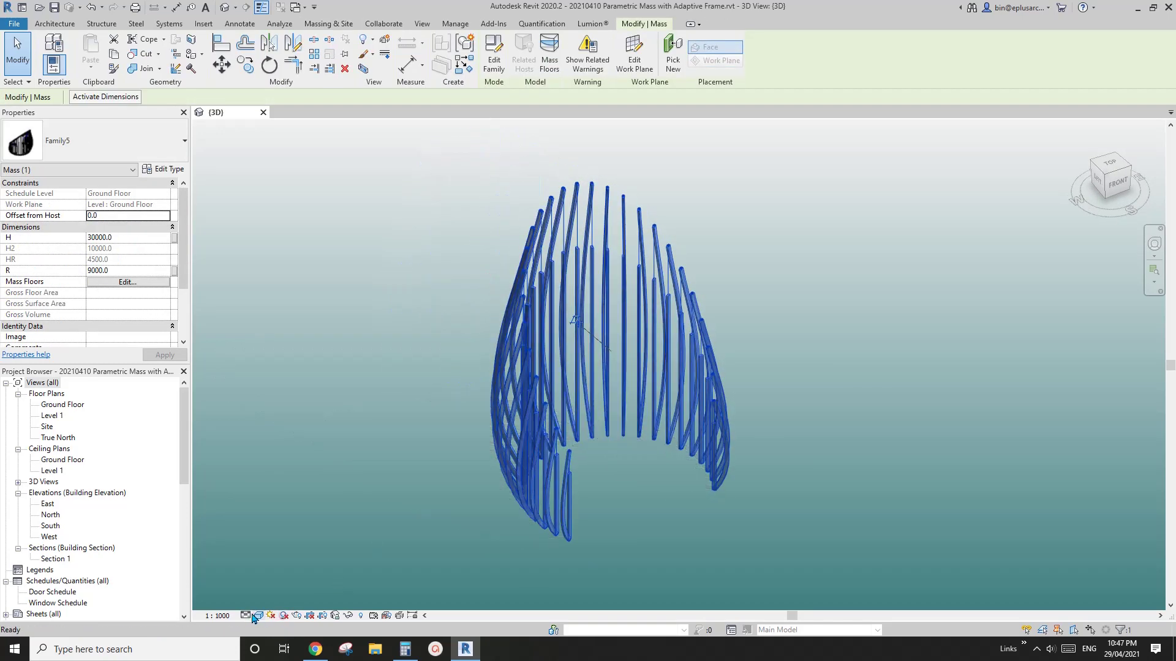
Step: Set the 3D view's background to None in the Graphic Display Options and apply it
click(258, 615)
click(304, 524)
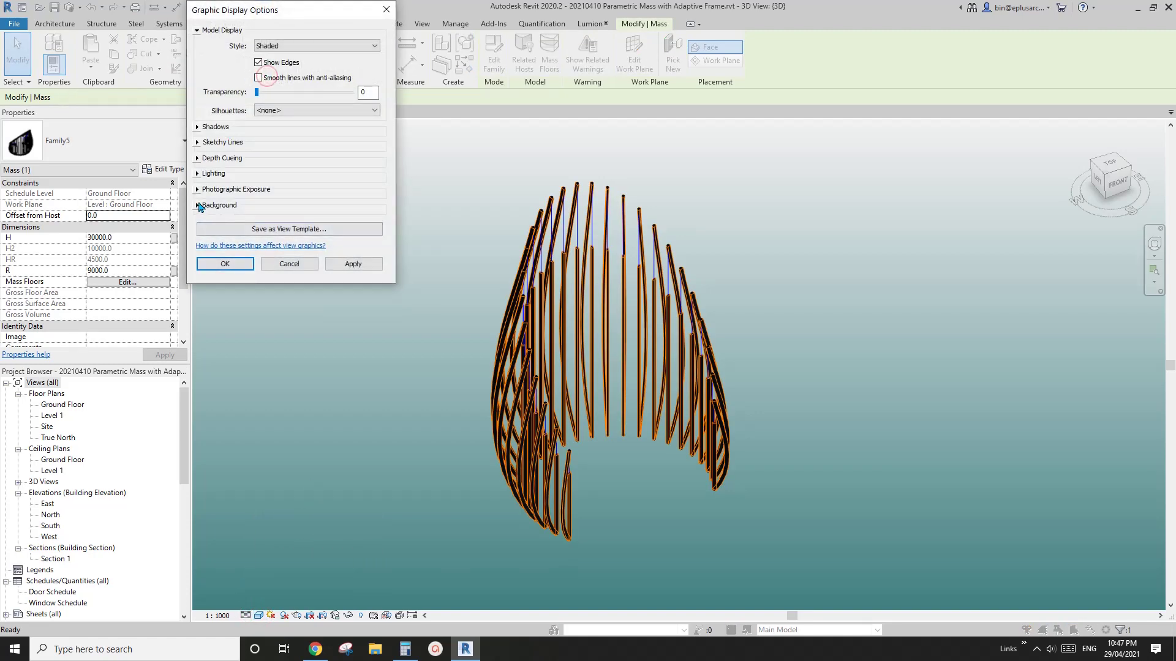
click(198, 206)
click(283, 249)
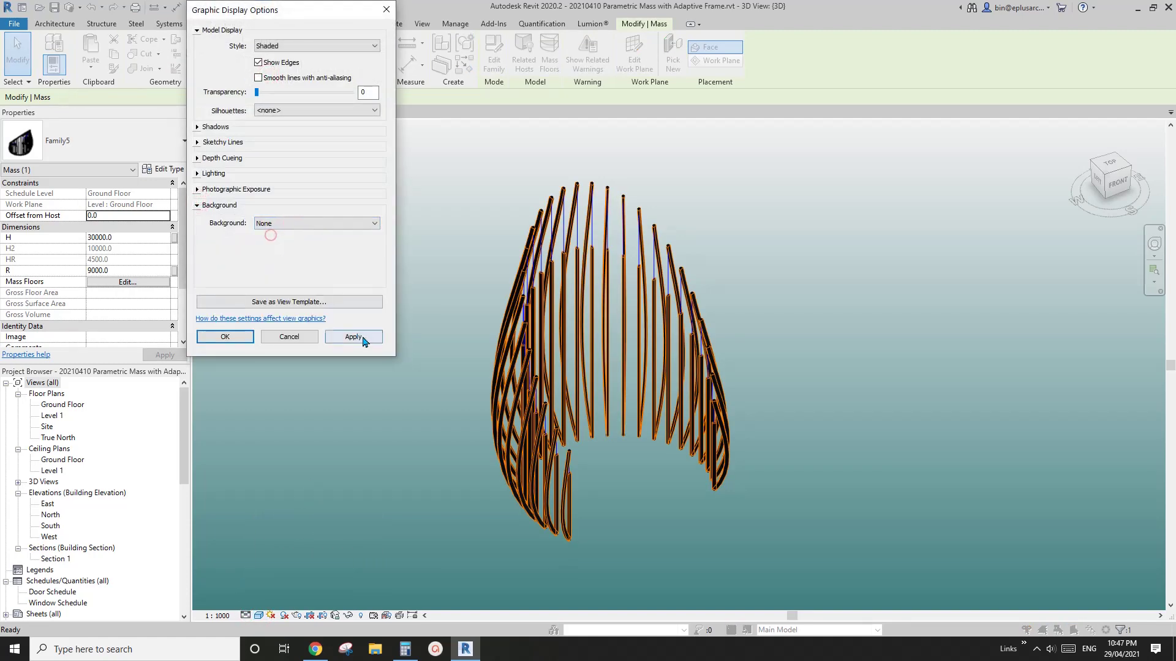
click(353, 337)
click(222, 337)
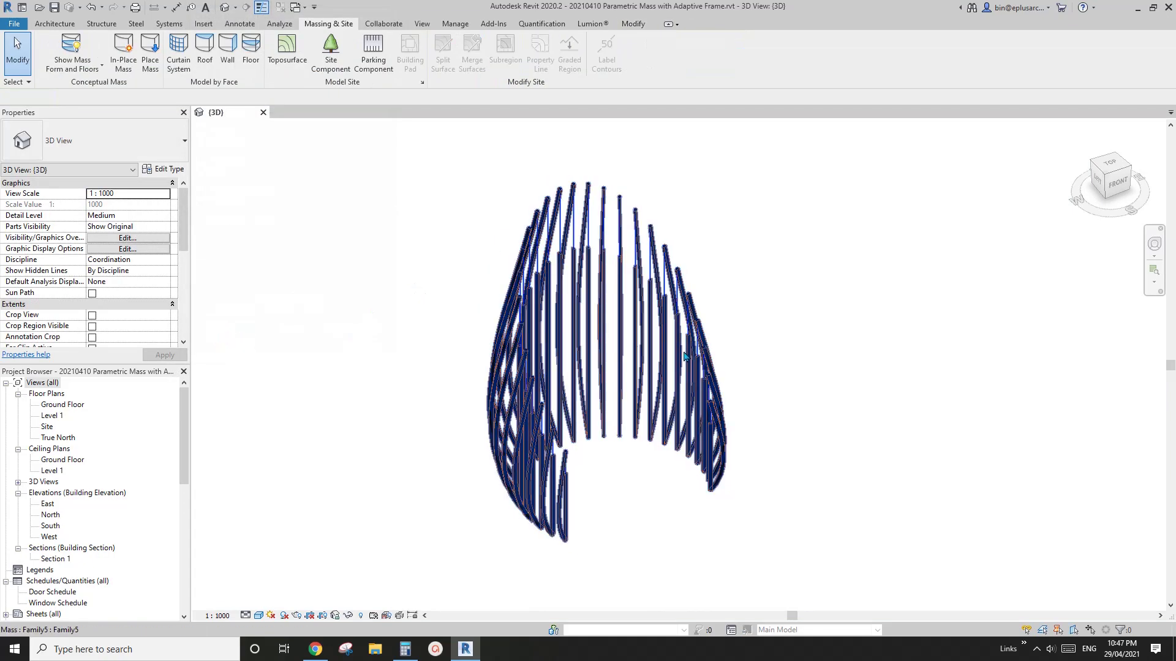
Step: Examine the arrangement of the inner and outer frame members of the mass from the front and sides
shift+middle_drag(722, 376, 749, 392)
click(661, 244)
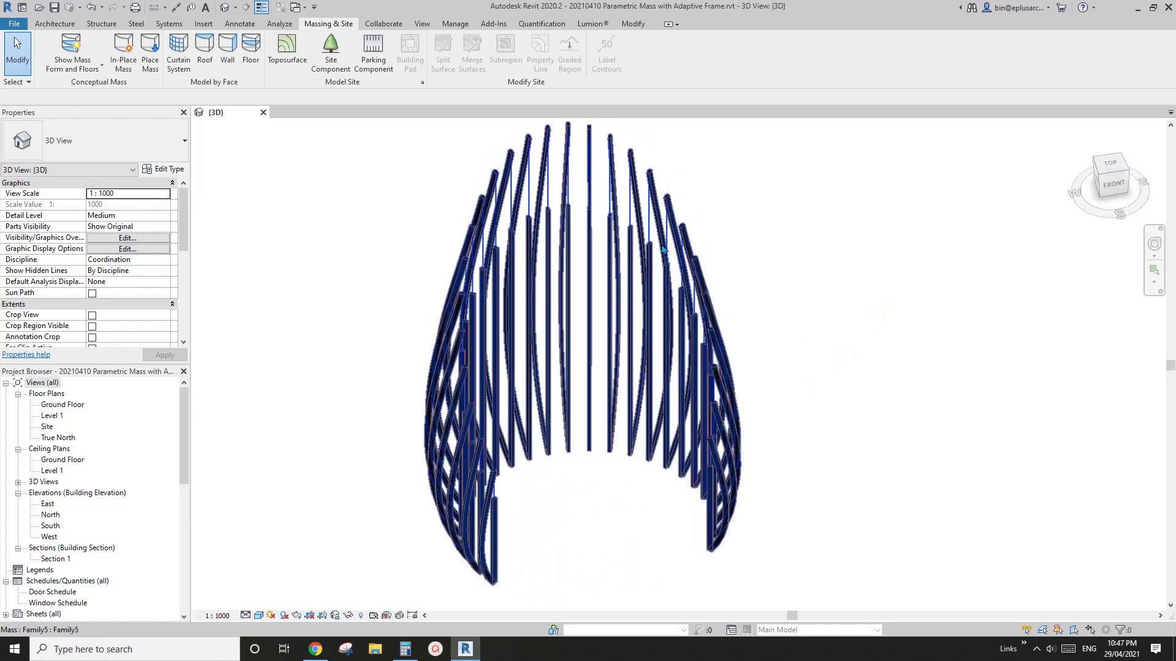
scroll(649, 326, down, 1)
shift+middle_drag(649, 327, 772, 355)
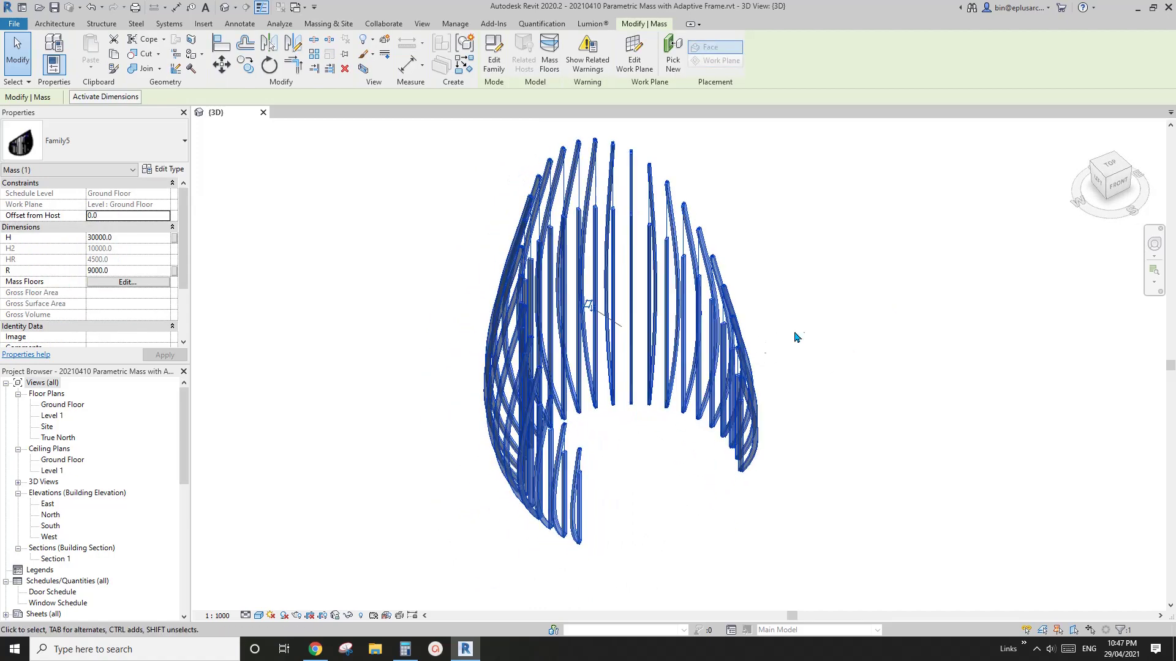
click(801, 329)
shift+middle_drag(684, 409, 461, 412)
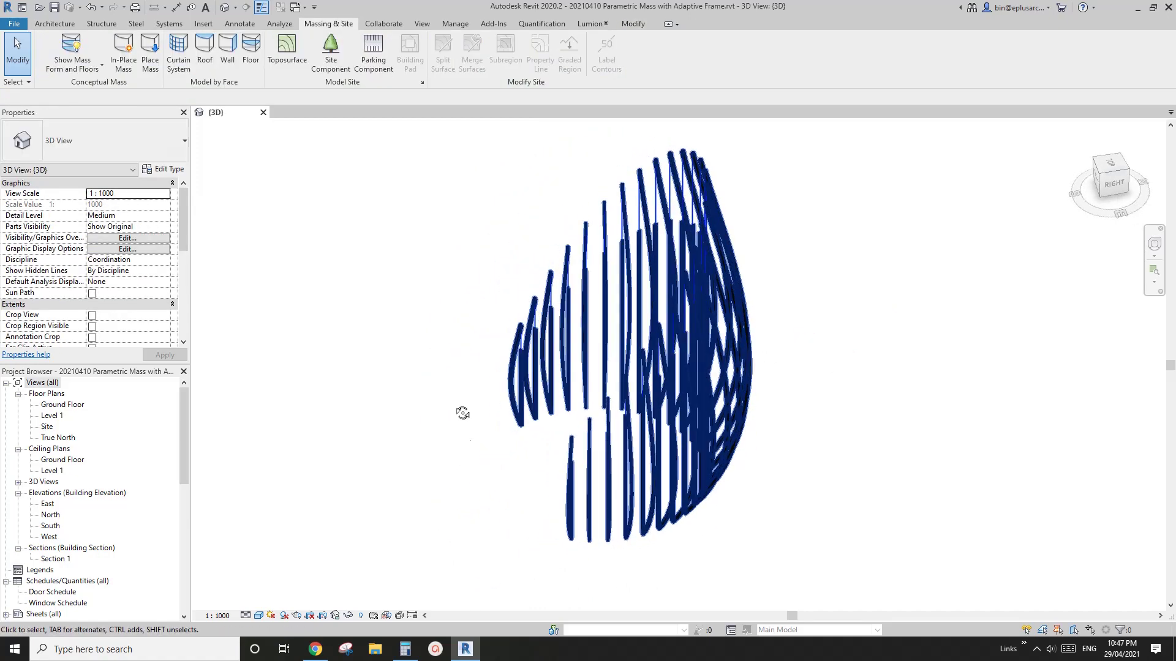
shift+middle_drag(720, 229, 588, 309)
shift+middle_drag(599, 389, 723, 409)
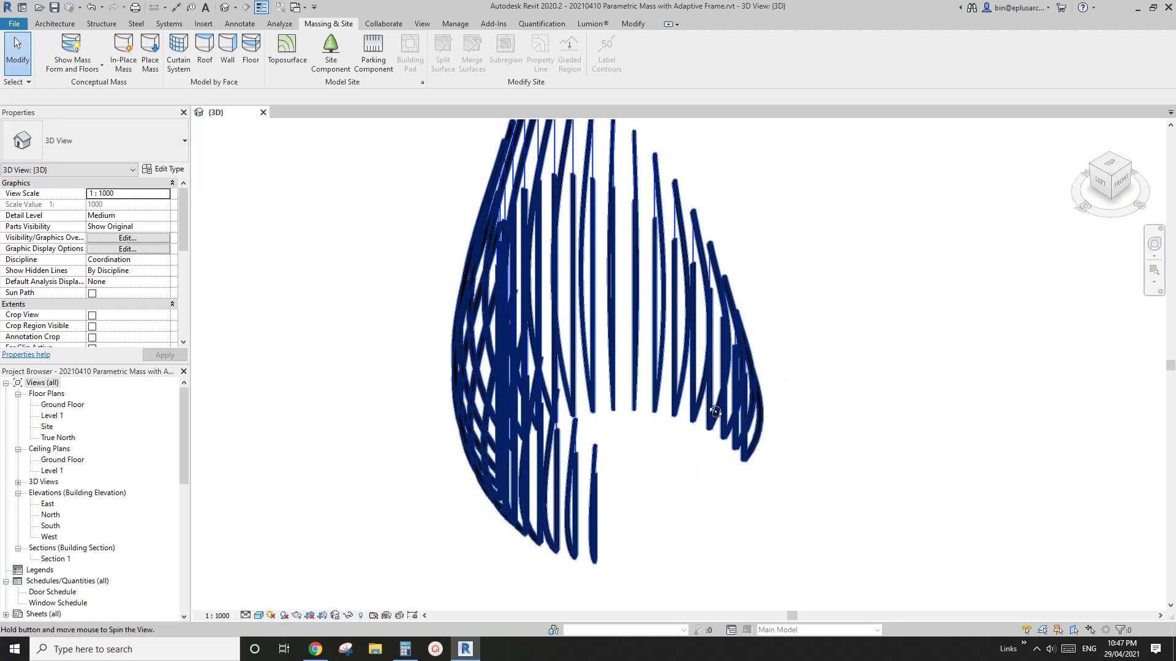
Step: Open the mass's Family5 for editing and bring up its default 3D view
click(553, 159)
middle_drag(553, 159, 512, 197)
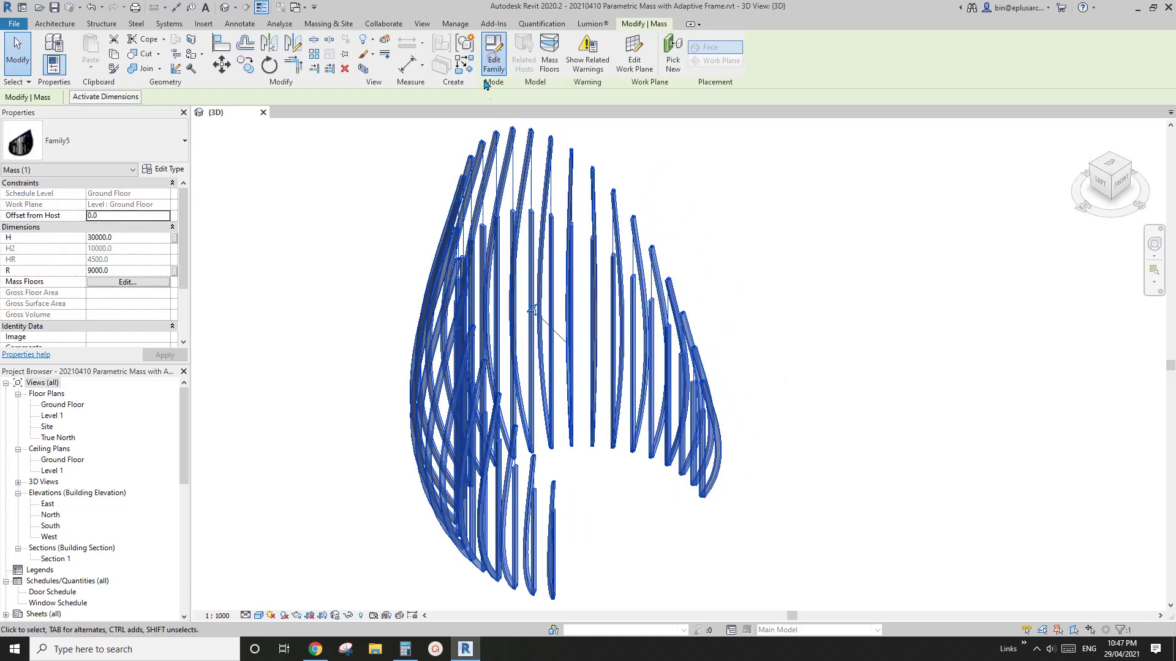
click(490, 69)
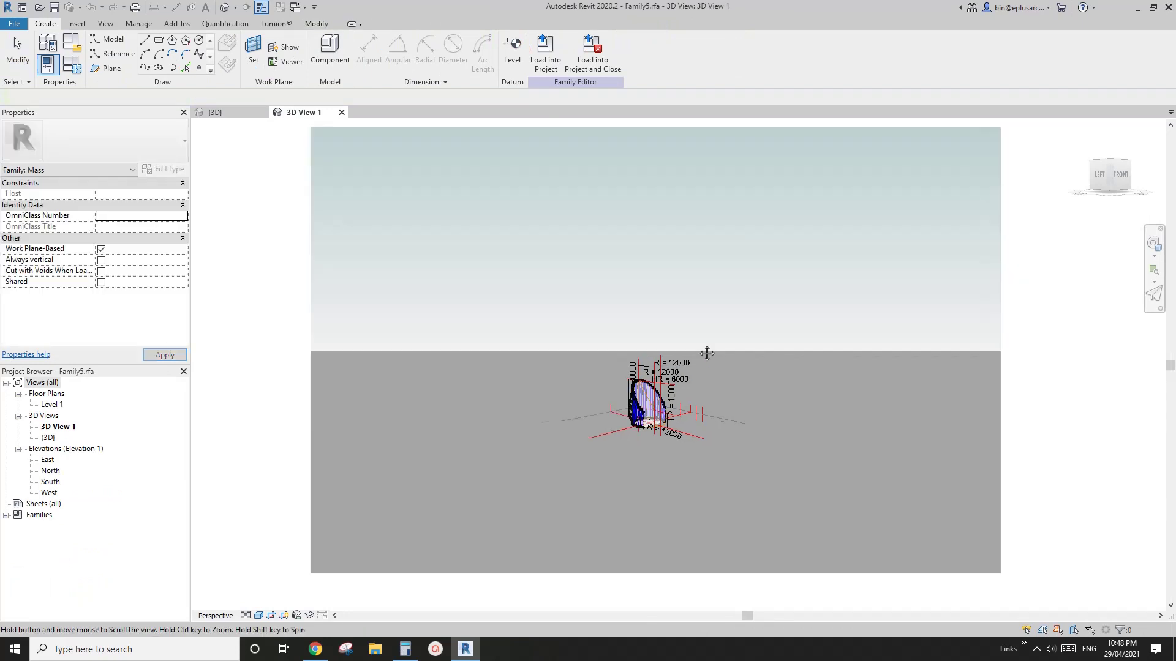
middle_drag(706, 353, 692, 338)
scroll(691, 386, up, 2)
shift+middle_drag(701, 412, 561, 483)
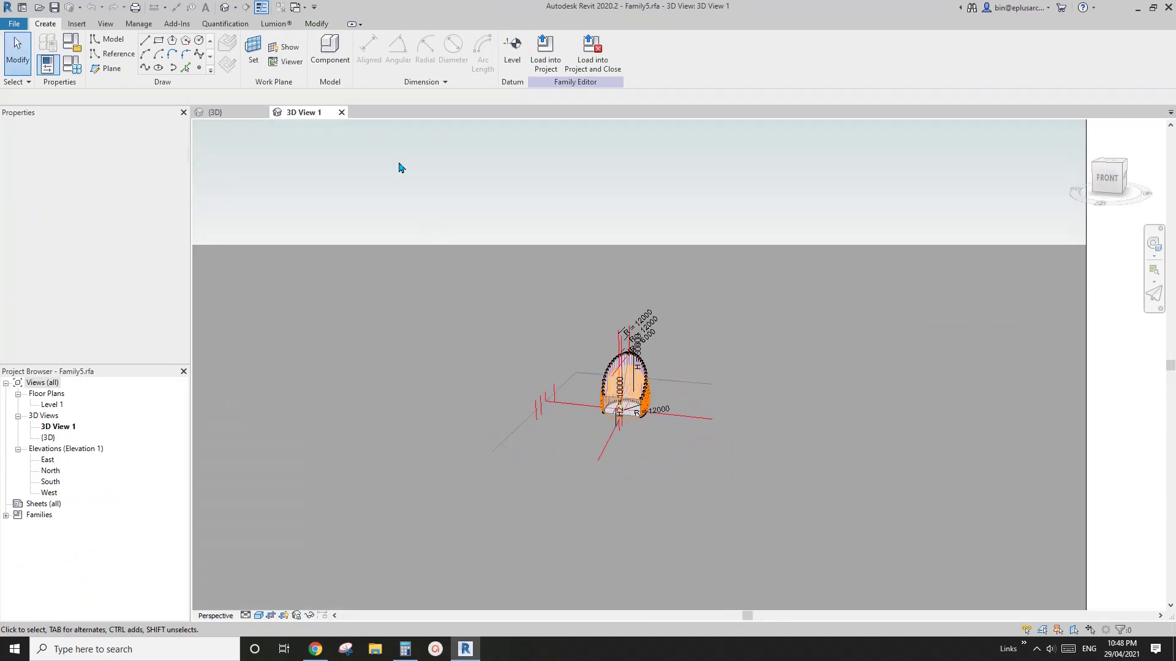
click(224, 7)
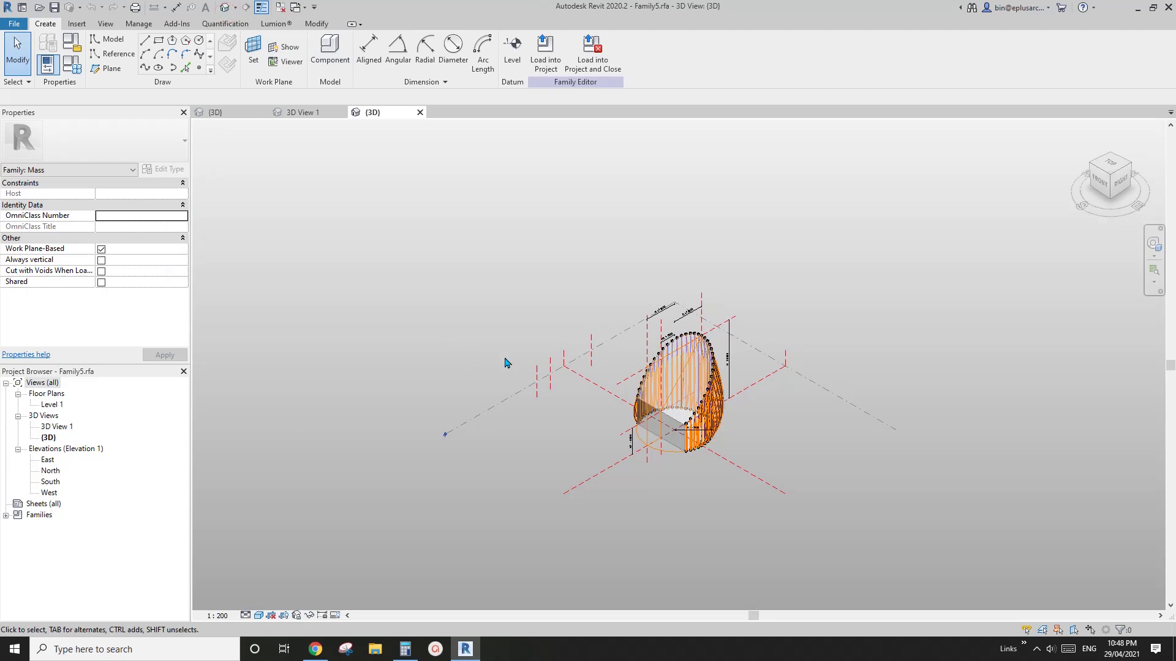
Step: Compare the family's {3D} view with the perspective 3D View 1, ending in {3D}
scroll(564, 398, up, 3)
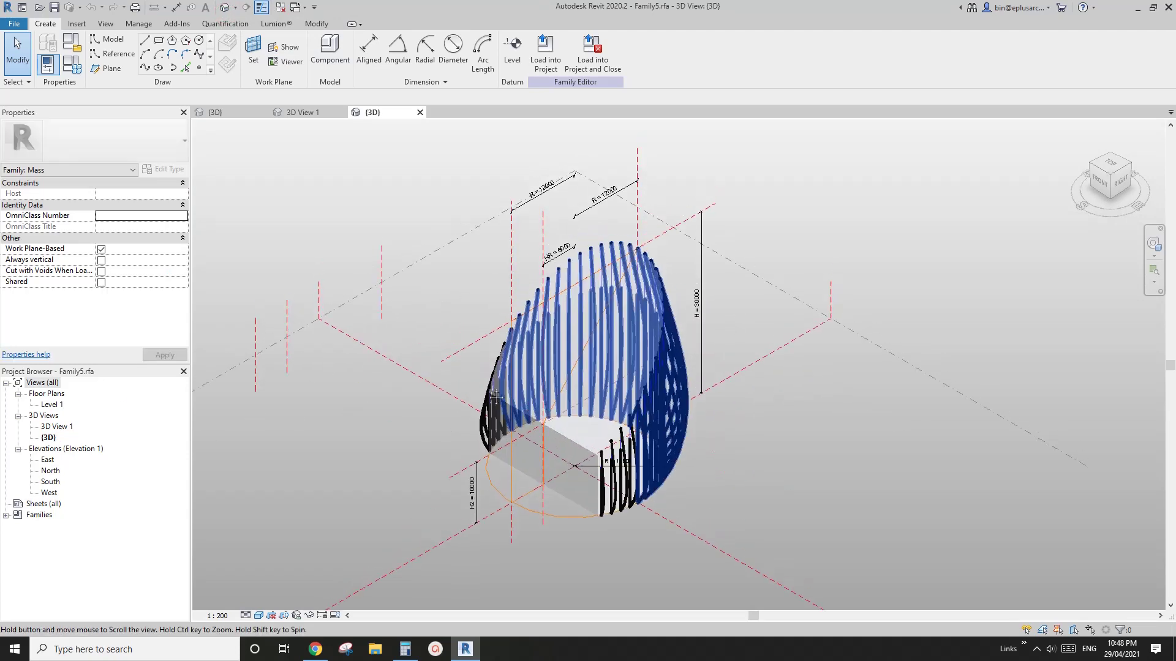
double_click(54, 442)
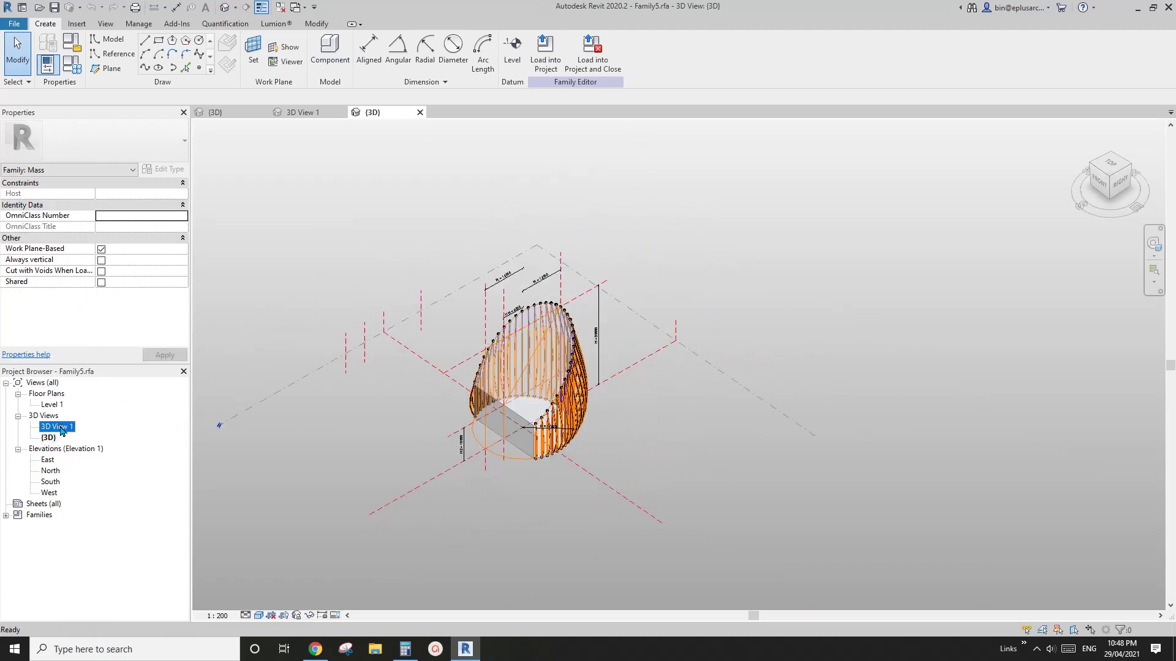
double_click(58, 427)
shift+middle_drag(413, 390, 158, 426)
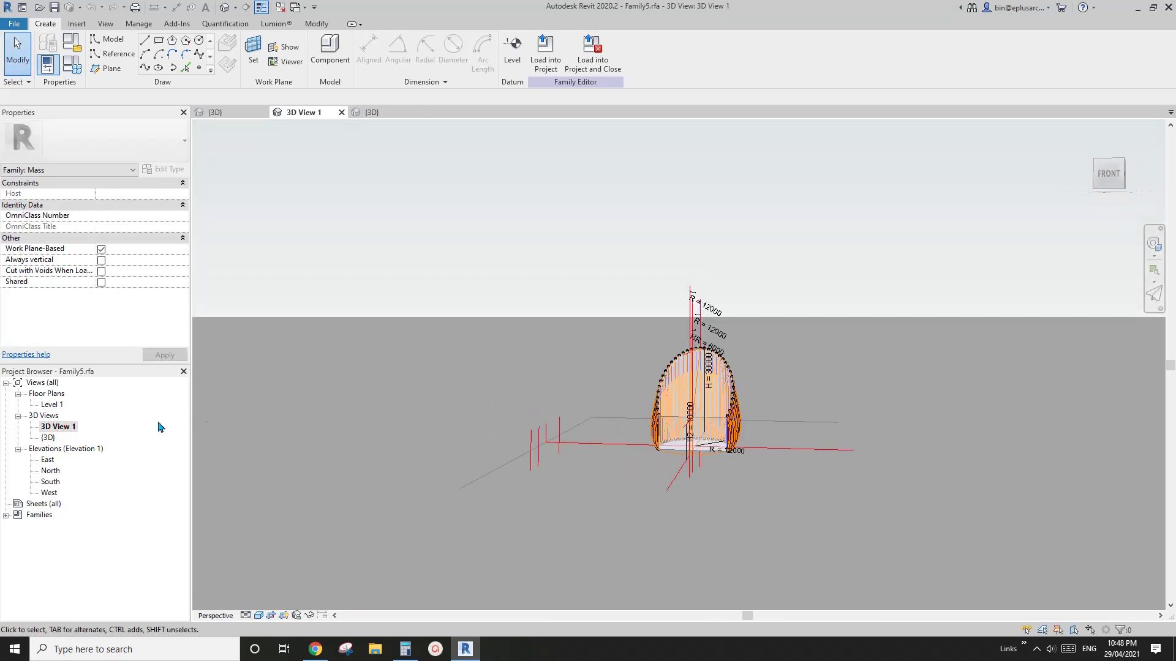
double_click(48, 438)
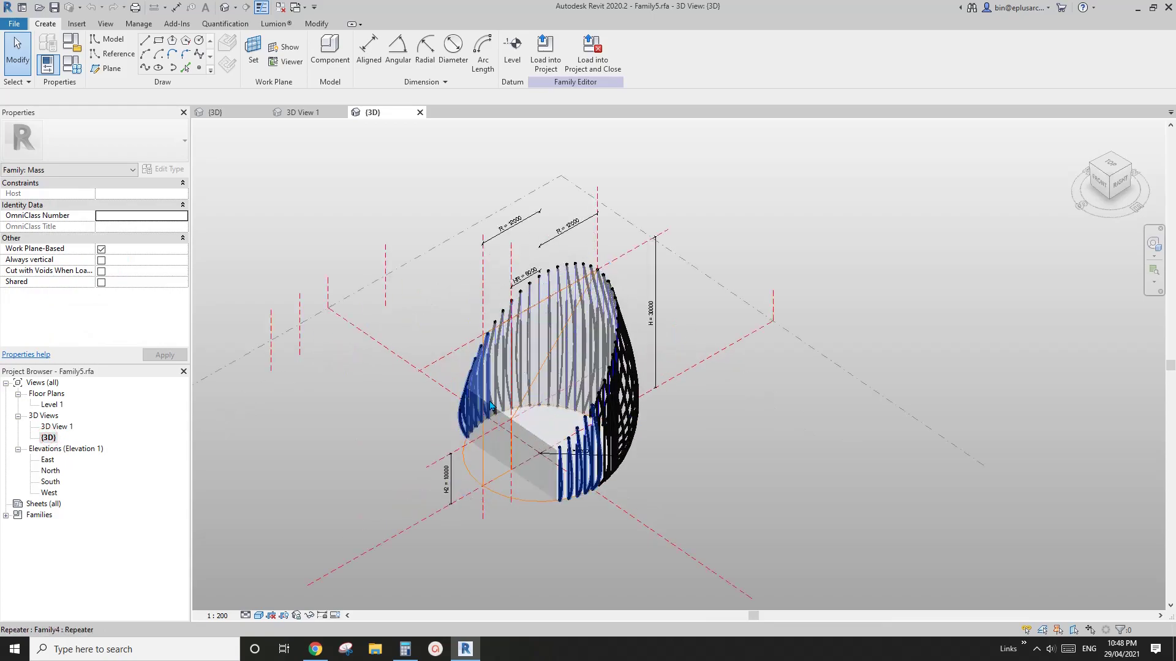
Step: Temporarily hide the large repeater of curved frames to expose the divided surface beneath it
middle_drag(501, 466, 509, 413)
scroll(614, 347, up, 3)
click(563, 385)
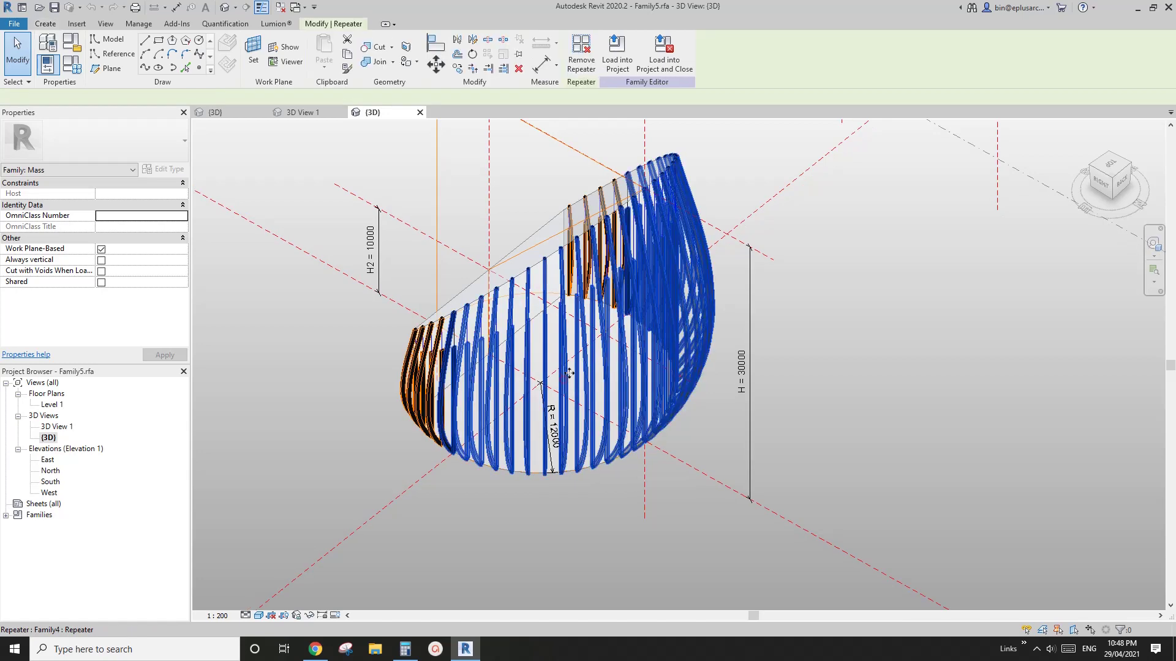
scroll(583, 420, up, 1)
key(h)
key(h)
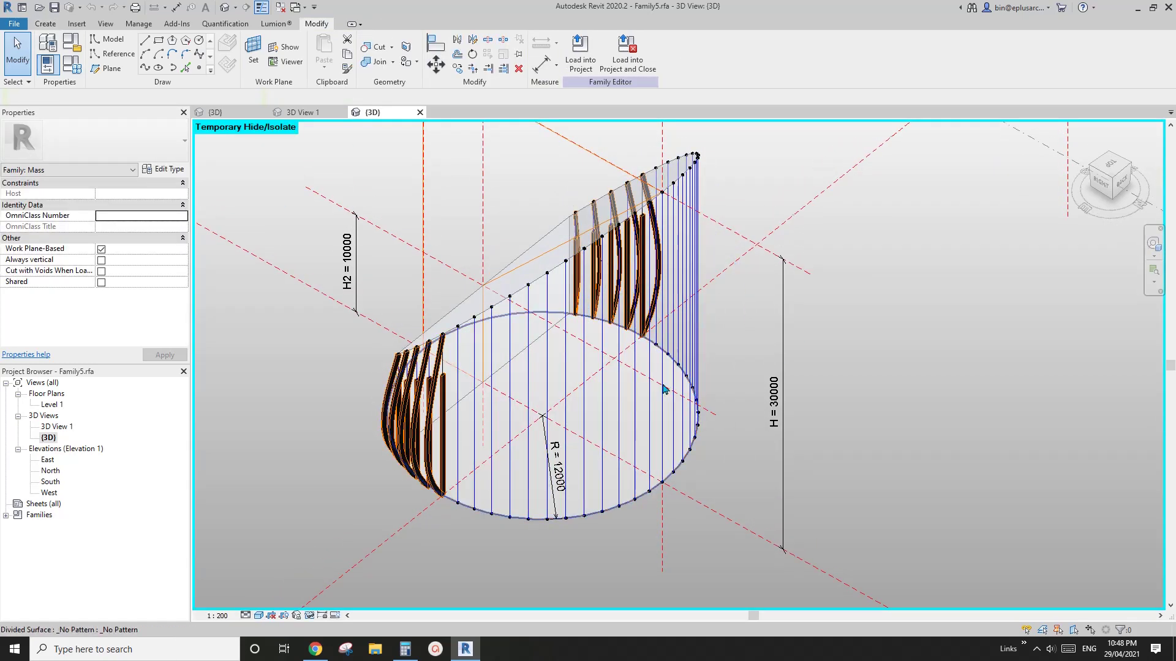
Step: Inspect the curved divided surface and its V grid settings from several angles
shift+middle_drag(625, 375, 635, 441)
click(611, 490)
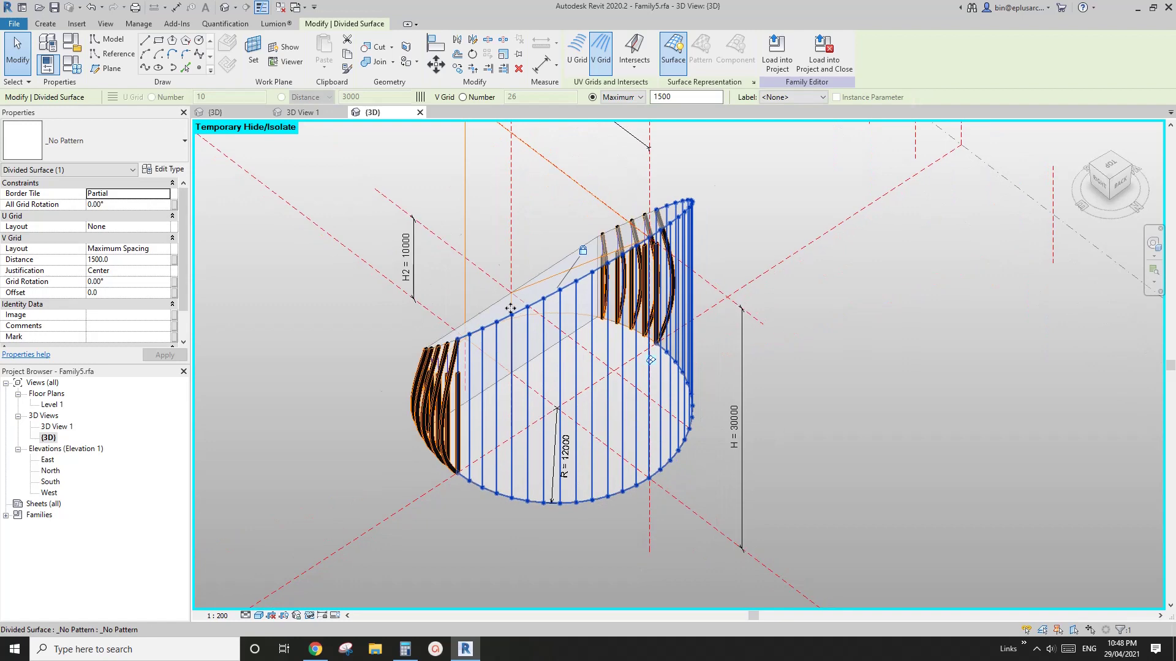
shift+middle_drag(557, 493, 593, 493)
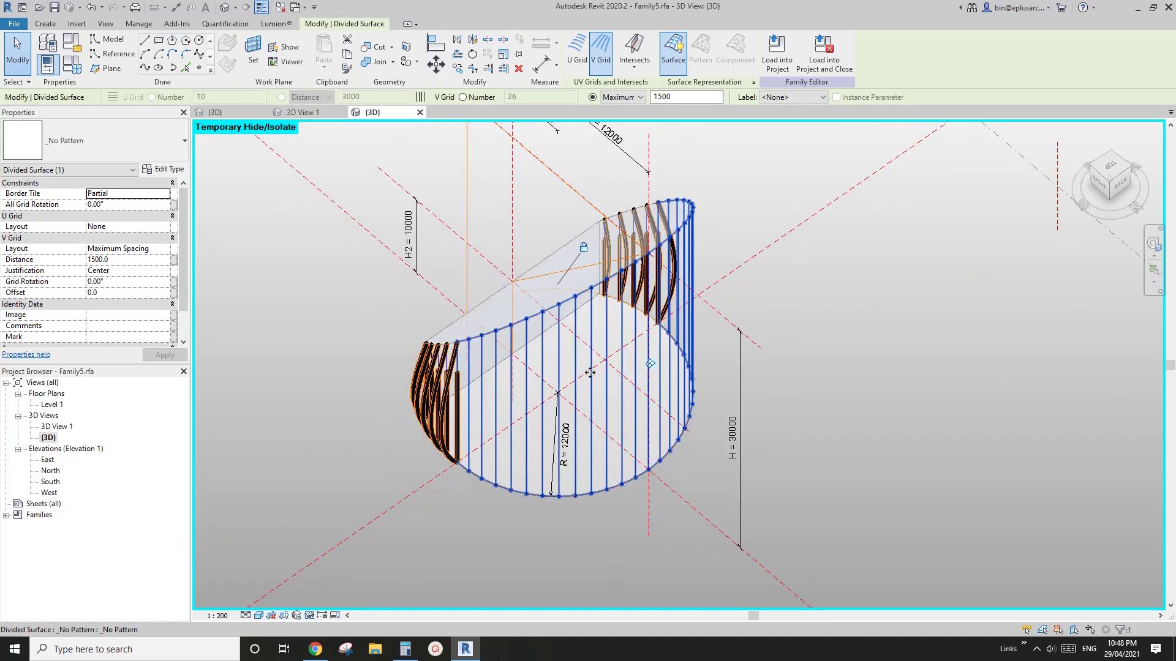
shift+middle_drag(605, 453, 594, 456)
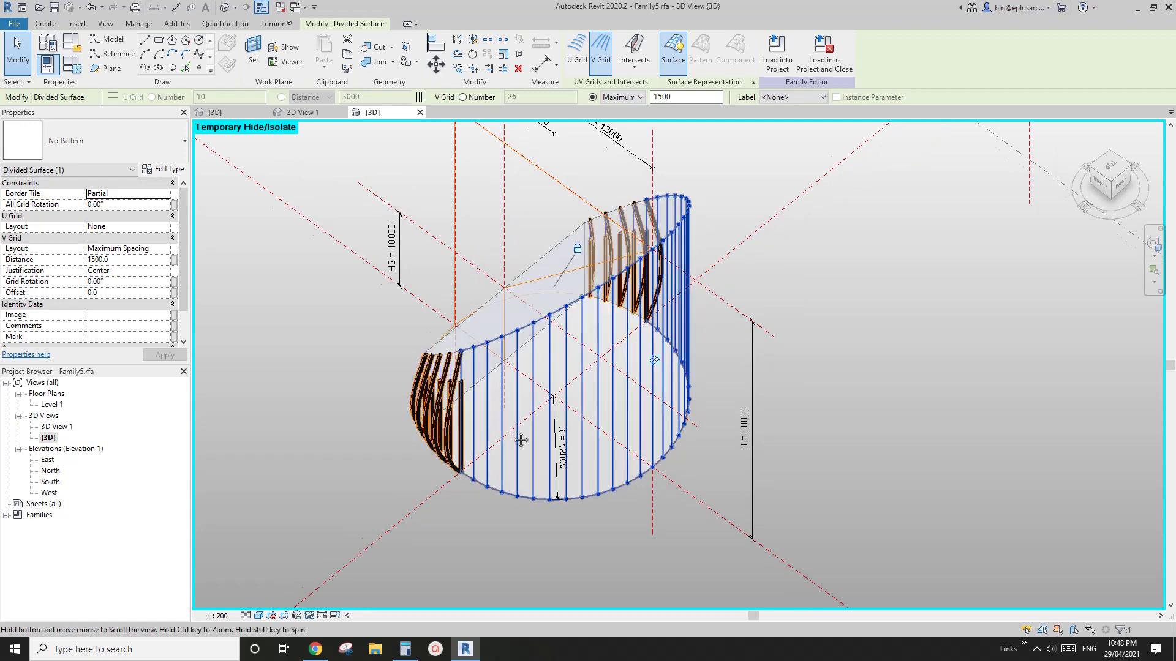
shift+middle_drag(519, 441, 636, 416)
key(Escape)
click(612, 471)
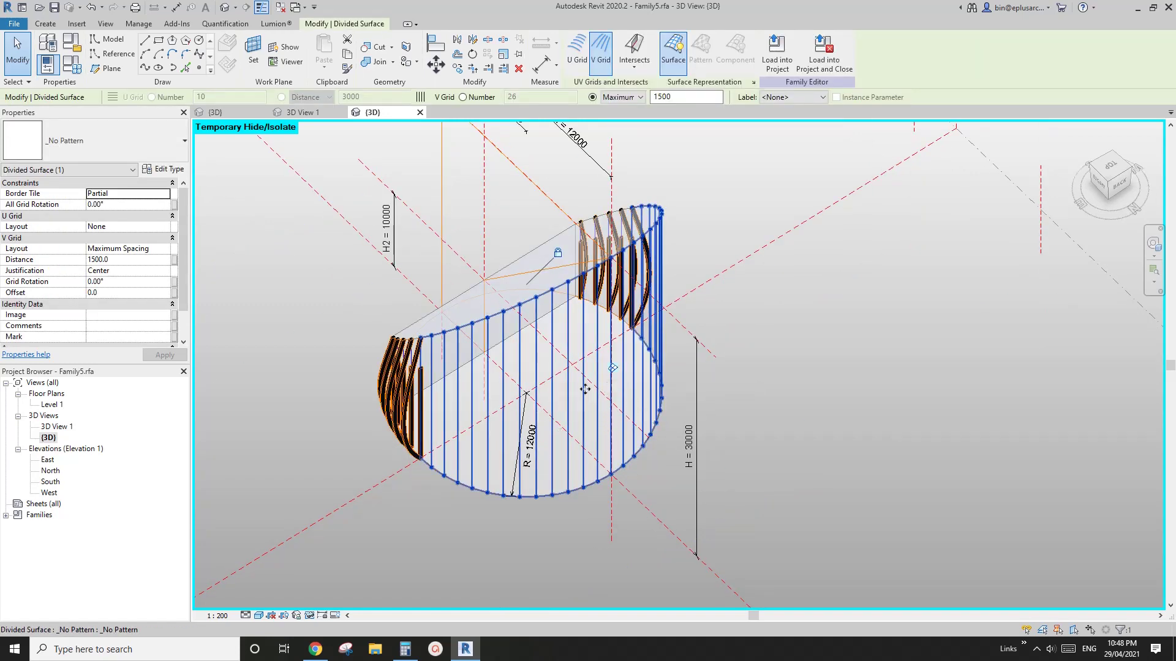
middle_drag(530, 415, 565, 428)
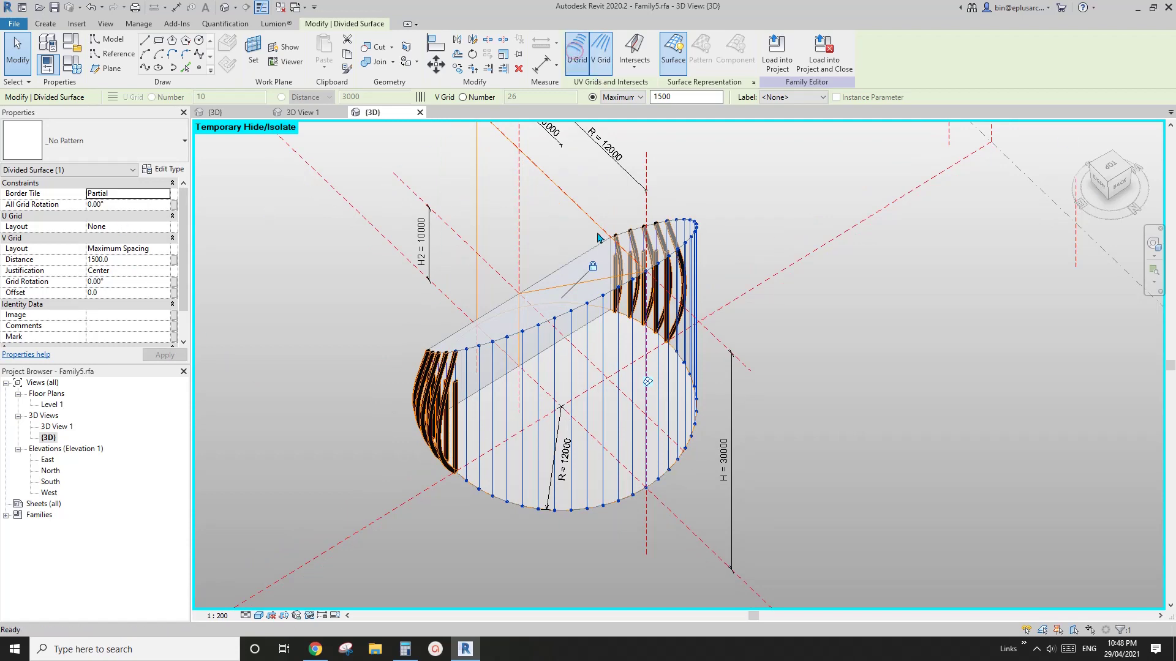
Step: Try turning on the U grid of the divided surface and check how the repeated frames follow it
key(Escape)
scroll(611, 398, up, 2)
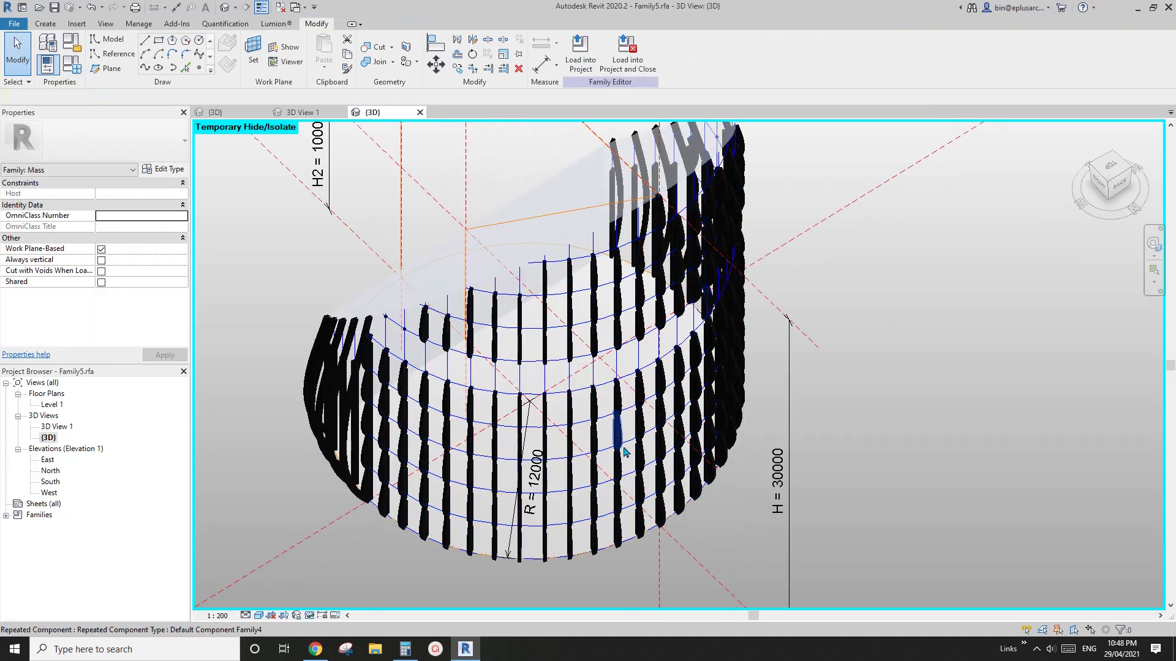
shift+middle_drag(621, 420, 703, 399)
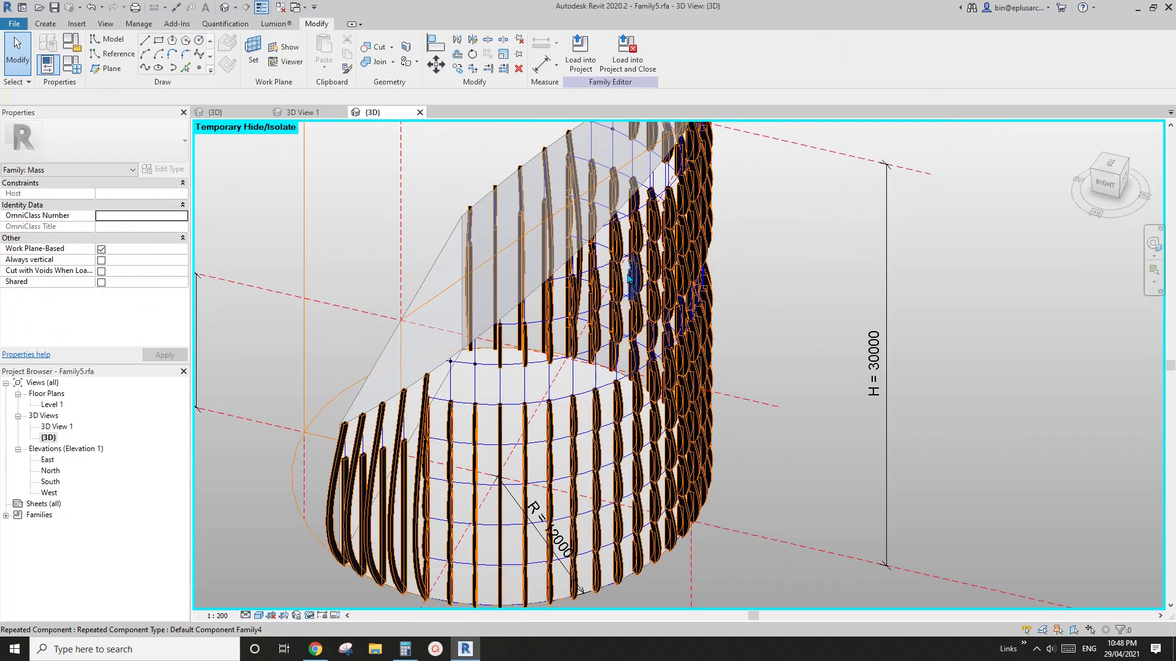
scroll(648, 379, down, 3)
mouse_move(647, 379)
shift+middle_down()
mouse_move(563, 432)
mouse_move(631, 438)
mouse_move(646, 370)
mouse_move(676, 388)
mouse_move(686, 379)
mouse_move(669, 441)
mouse_move(639, 450)
mouse_move(669, 380)
shift+middle_up()
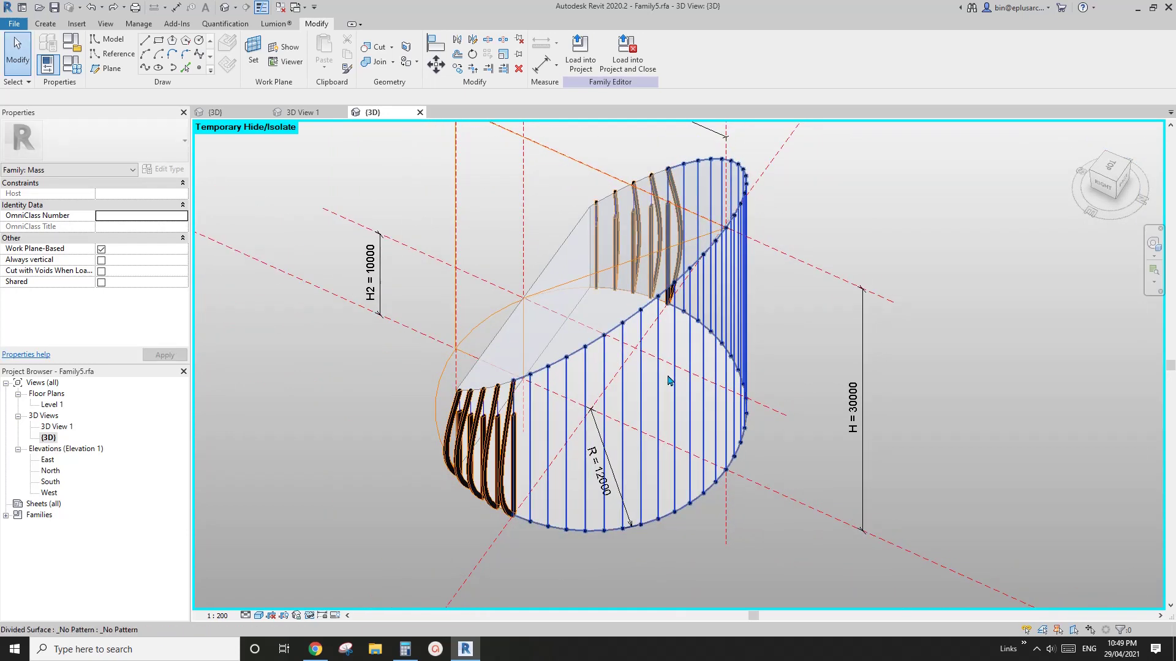
Step: Select the divided surface on the curved face of the form and delete it
click(676, 415)
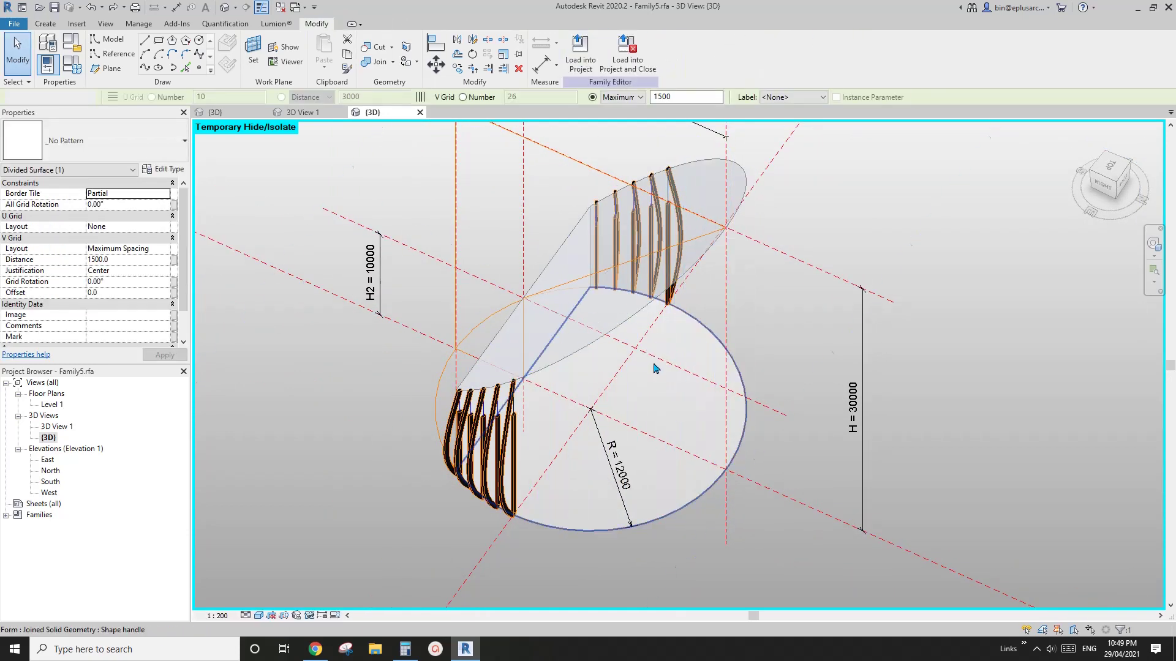
scroll(626, 433, down, 1)
shift+middle_drag(625, 433, 722, 388)
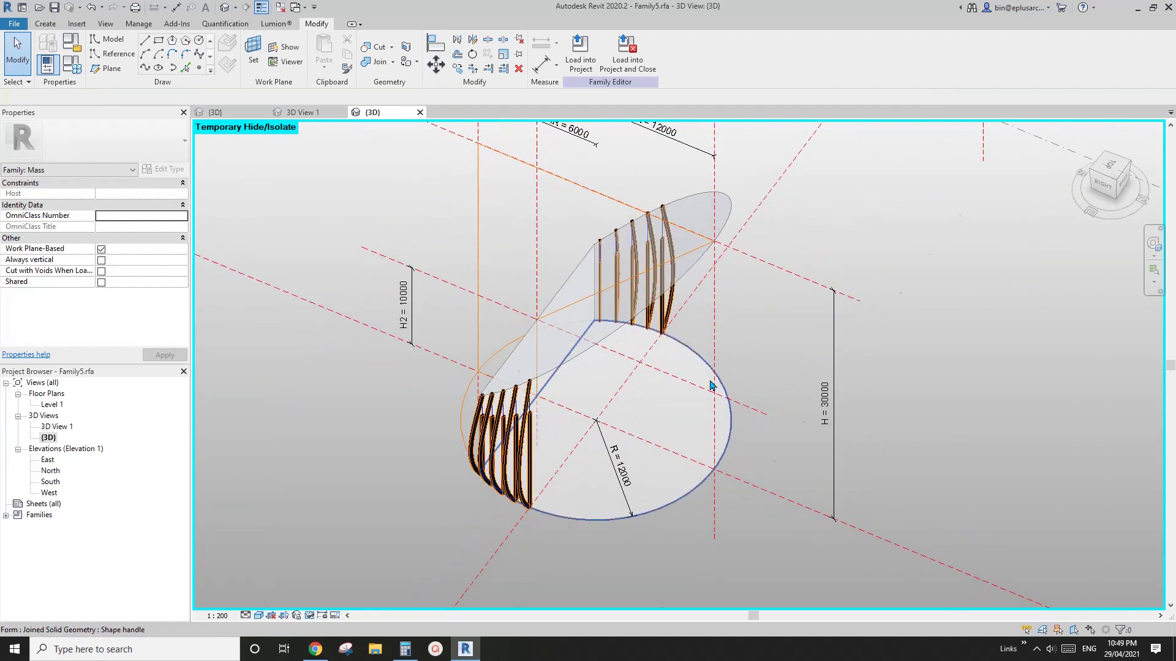
Step: Create a solid cylindrical form from the circular reference line with the 12000 radius
shift+middle_drag(593, 433, 617, 428)
shift+middle_drag(549, 438, 571, 454)
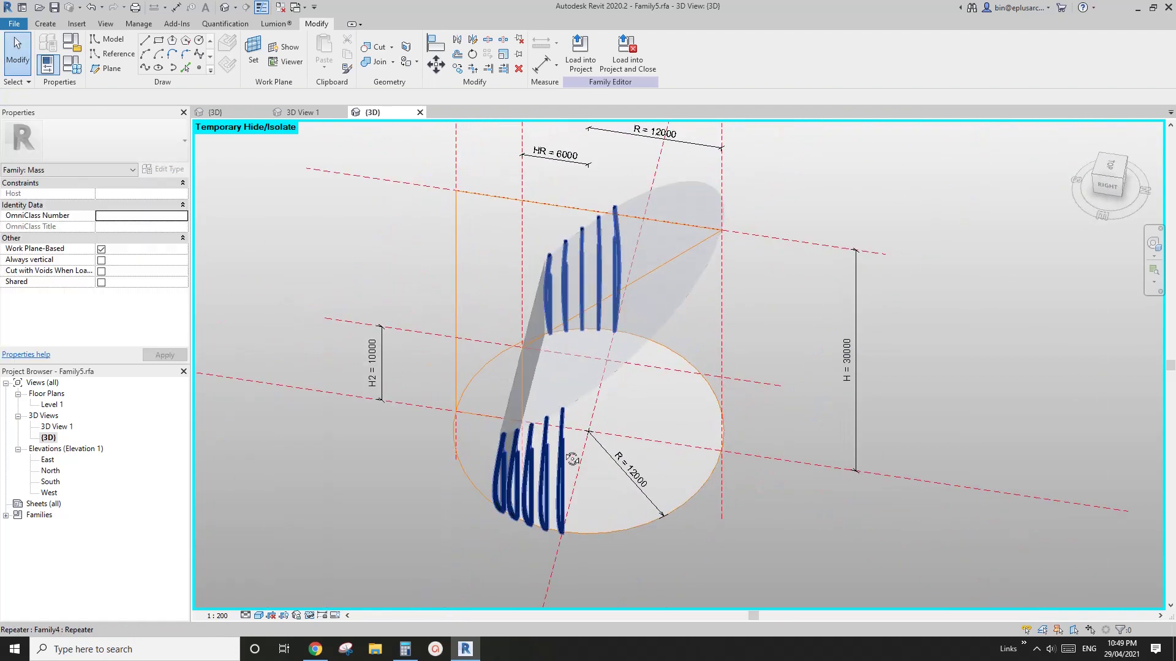
click(479, 372)
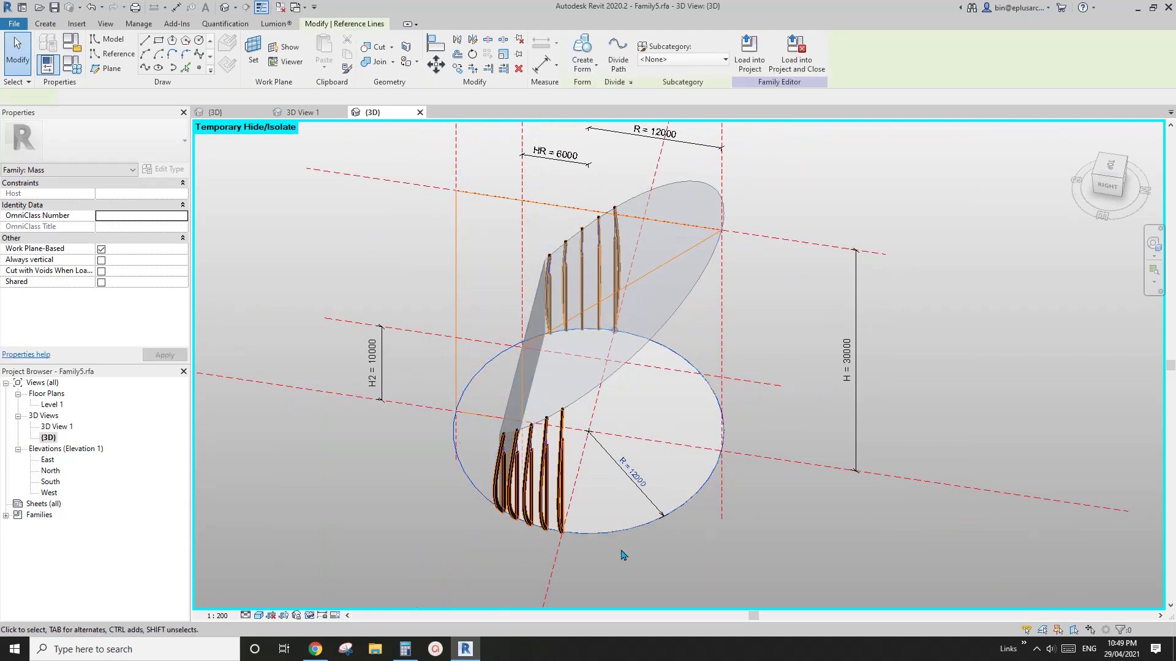
shift+middle_drag(610, 496, 542, 255)
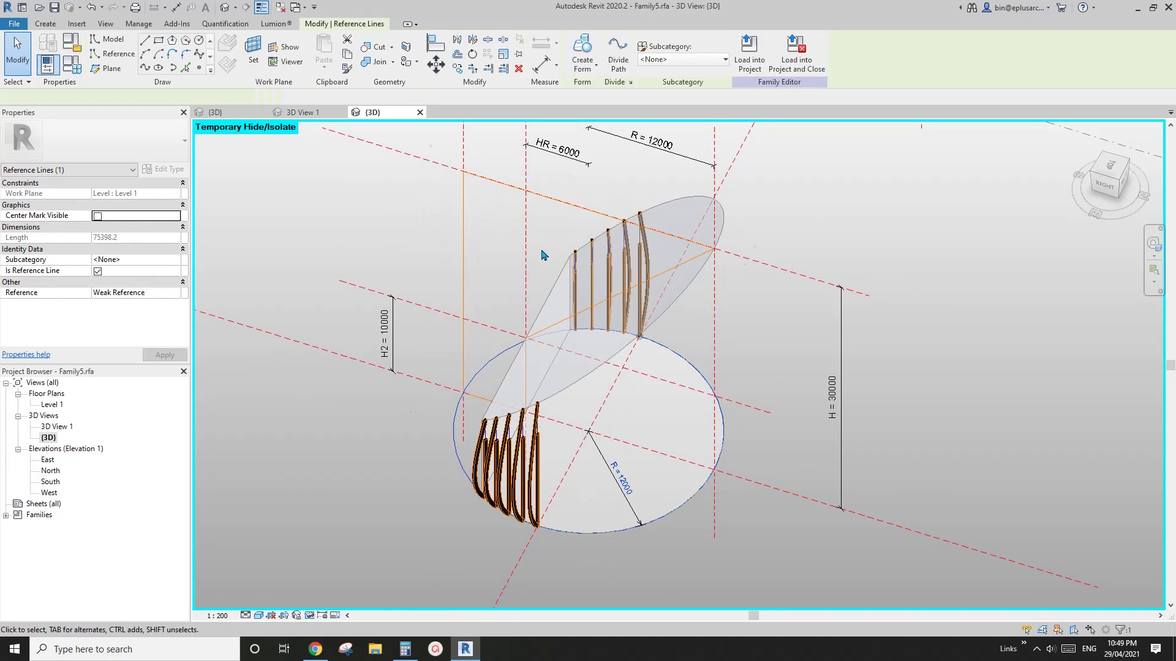
click(582, 49)
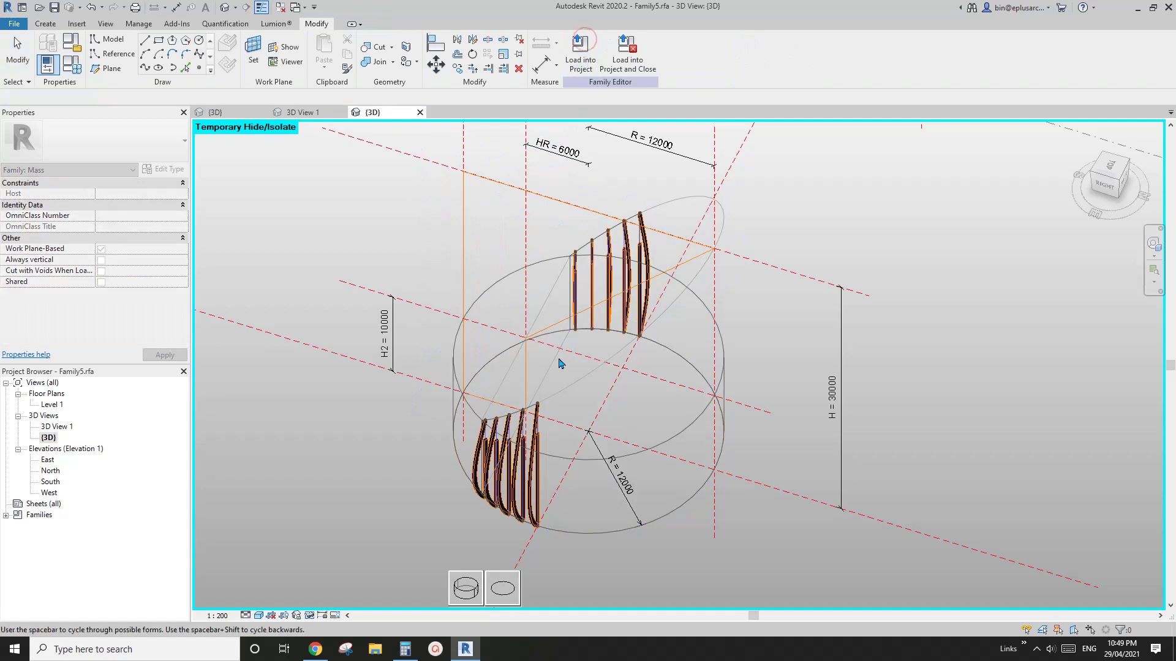
click(467, 587)
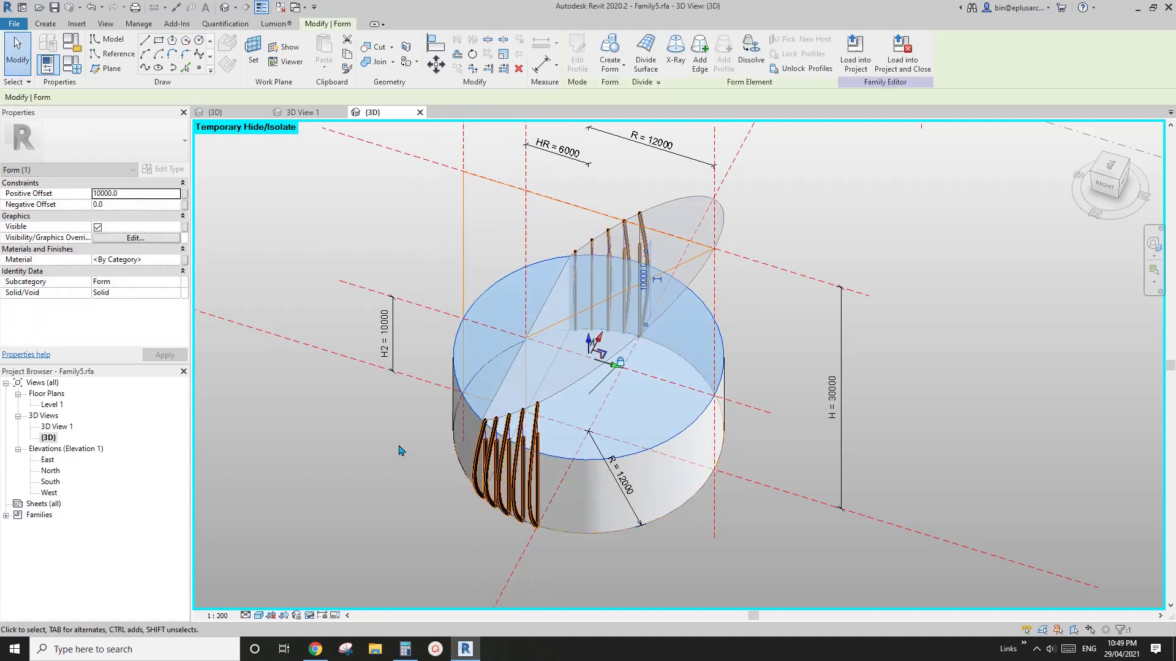
Step: Associate the new cylinder's Positive Offset with the family parameter H
shift+middle_drag(401, 447, 404, 320)
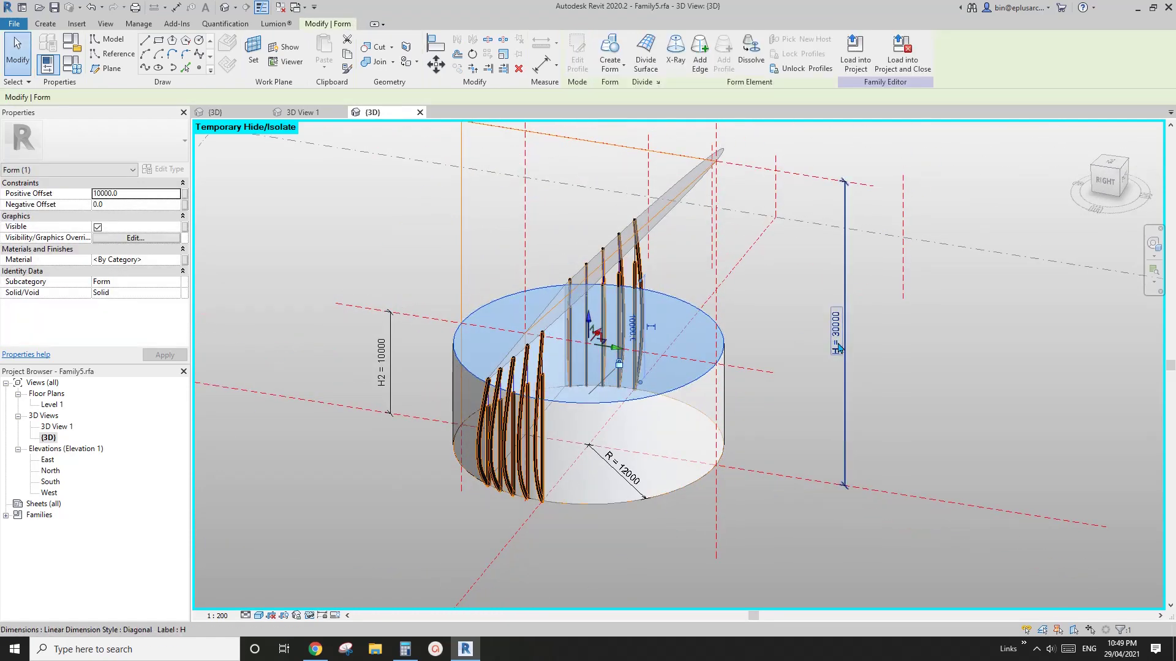
click(185, 195)
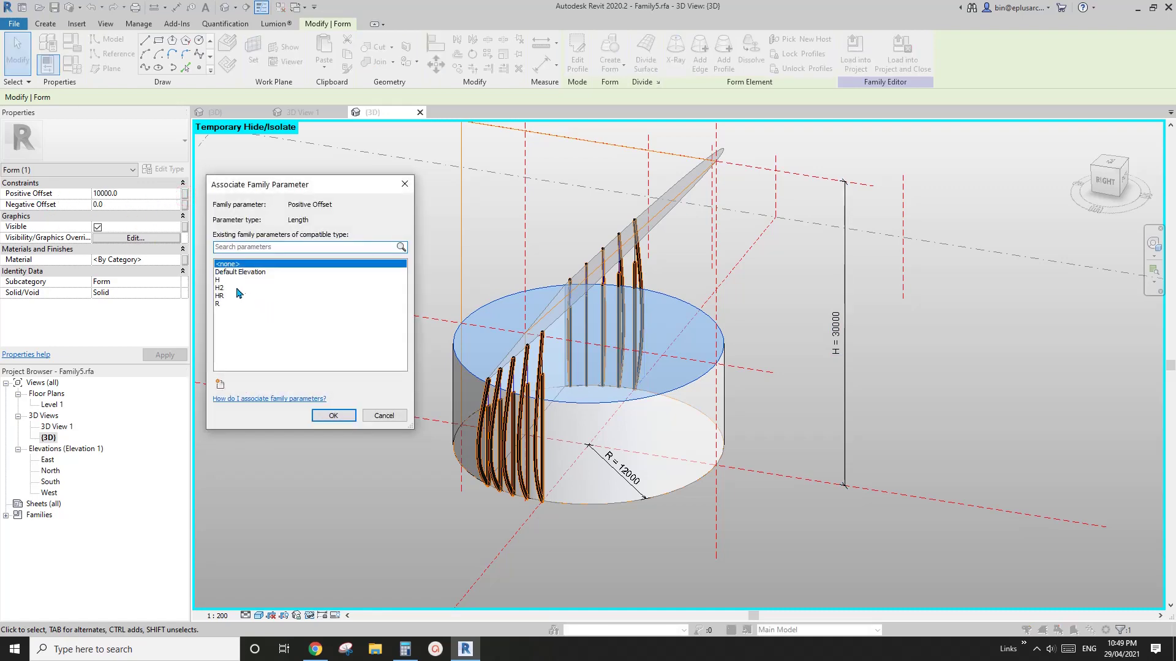
click(221, 280)
click(333, 415)
shift+middle_drag(612, 355, 556, 427)
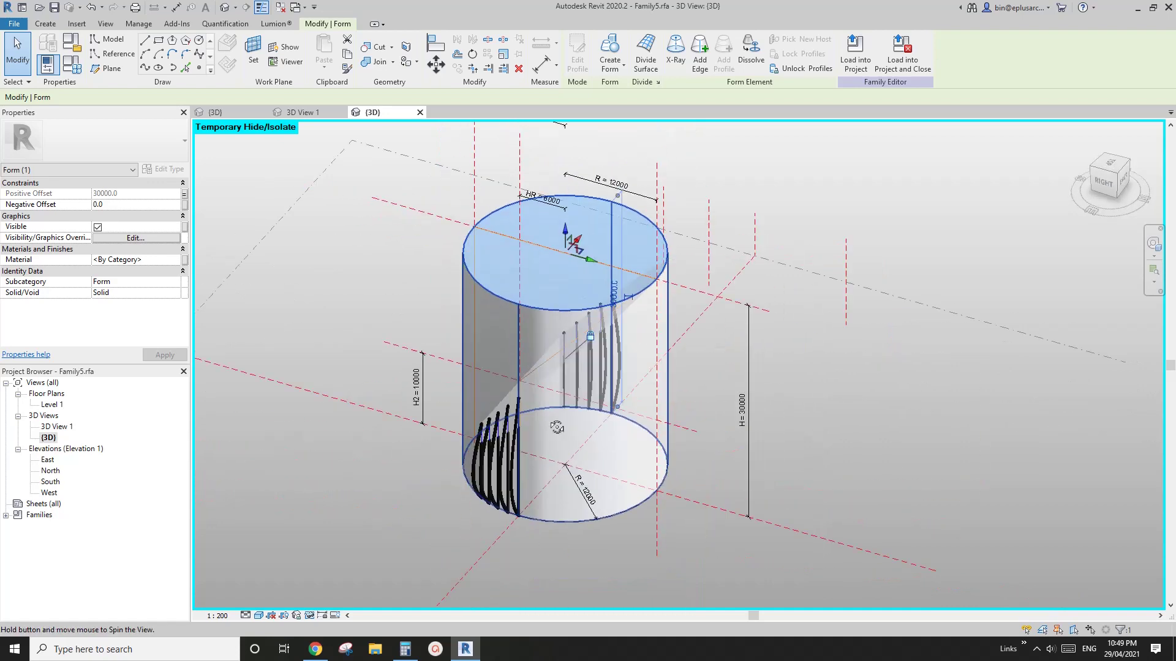
Step: Cut the new cylinder with the existing slanted form inside it
click(374, 52)
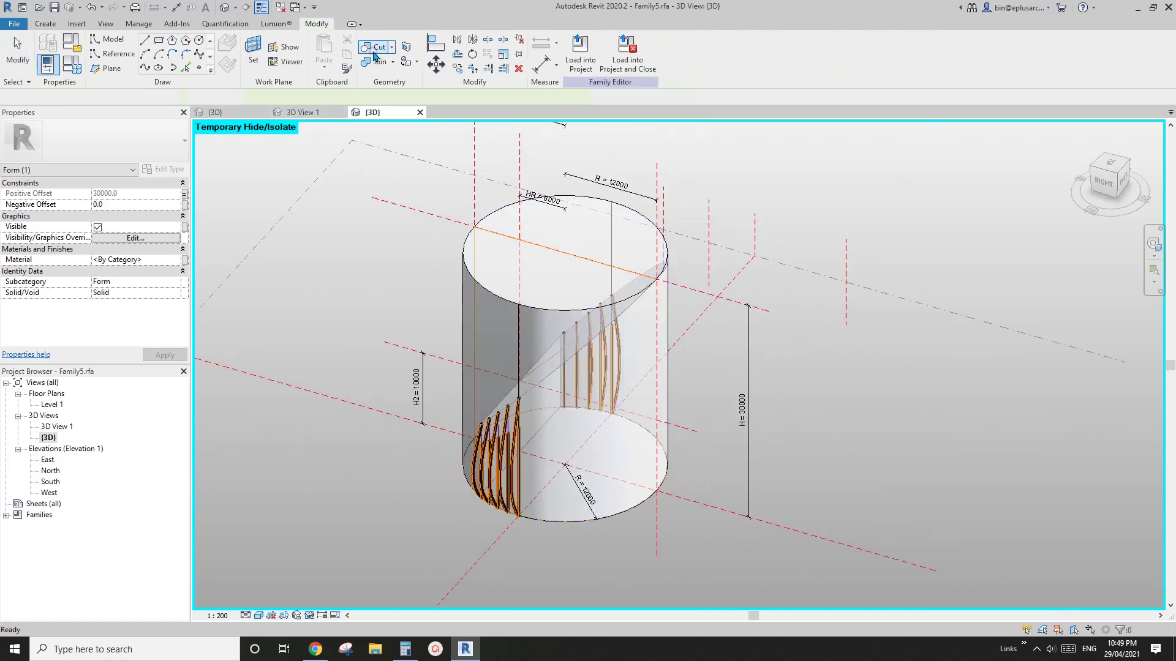
click(490, 294)
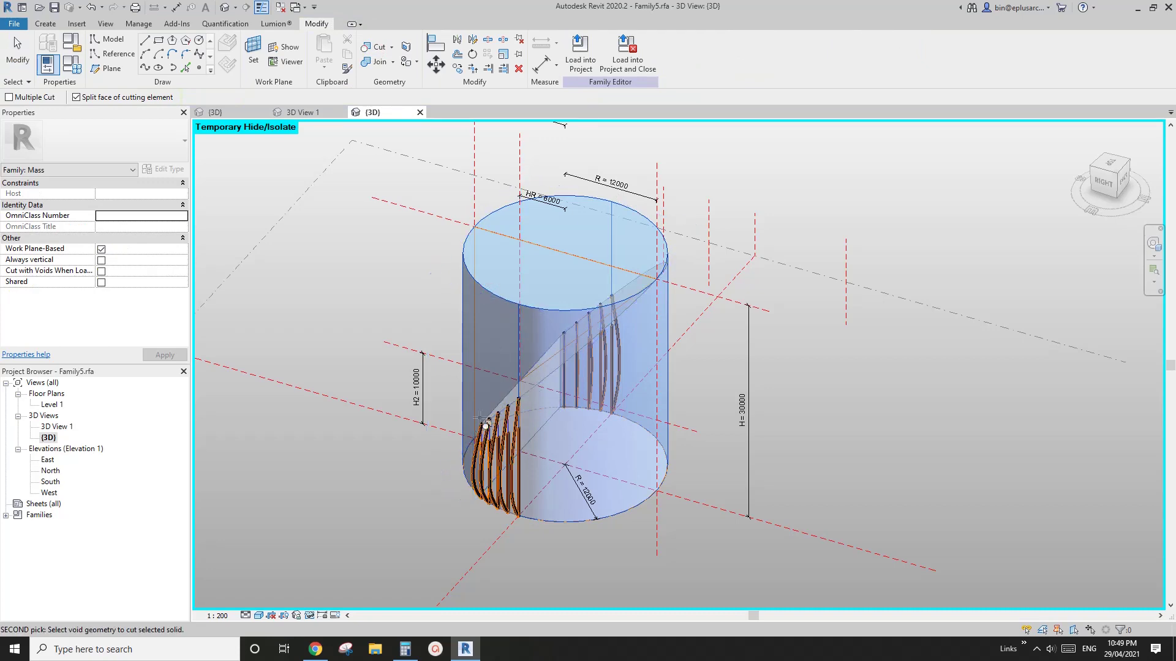
shift+middle_drag(528, 405, 551, 398)
click(543, 390)
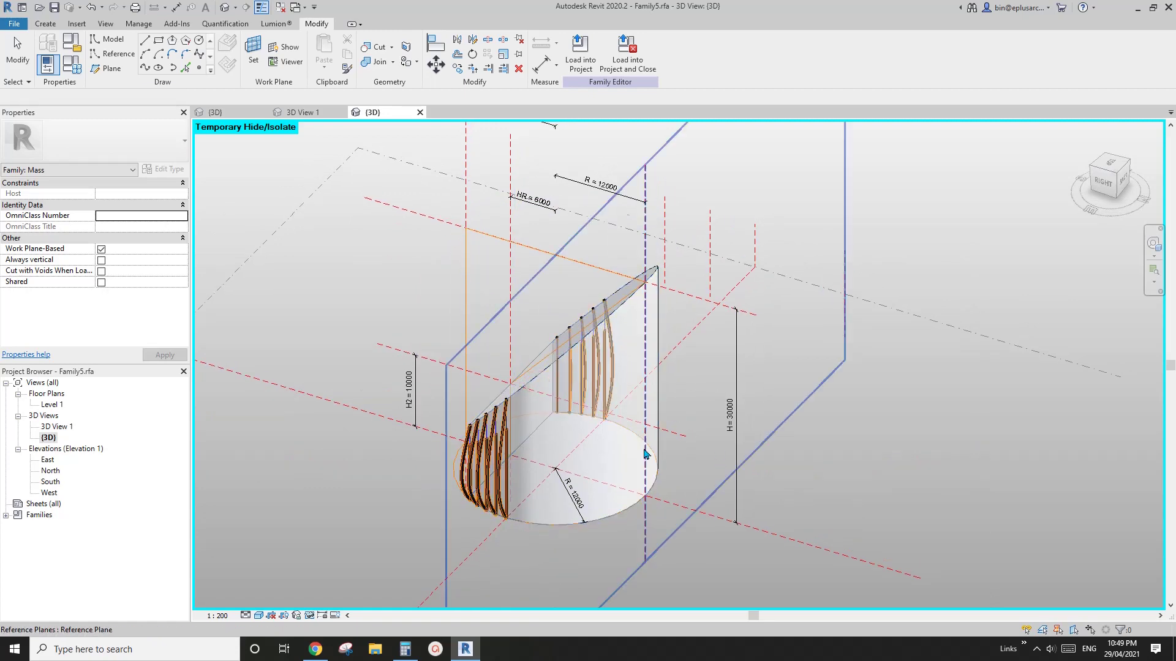
key(Escape)
Step: Select the curved outer face of the cut cylinder and divide its surface
mouse_move(612, 479)
shift+middle_down()
mouse_move(634, 404)
mouse_move(662, 406)
mouse_move(585, 290)
mouse_move(612, 368)
mouse_move(578, 426)
mouse_move(577, 471)
mouse_move(567, 464)
mouse_move(599, 476)
shift+middle_up()
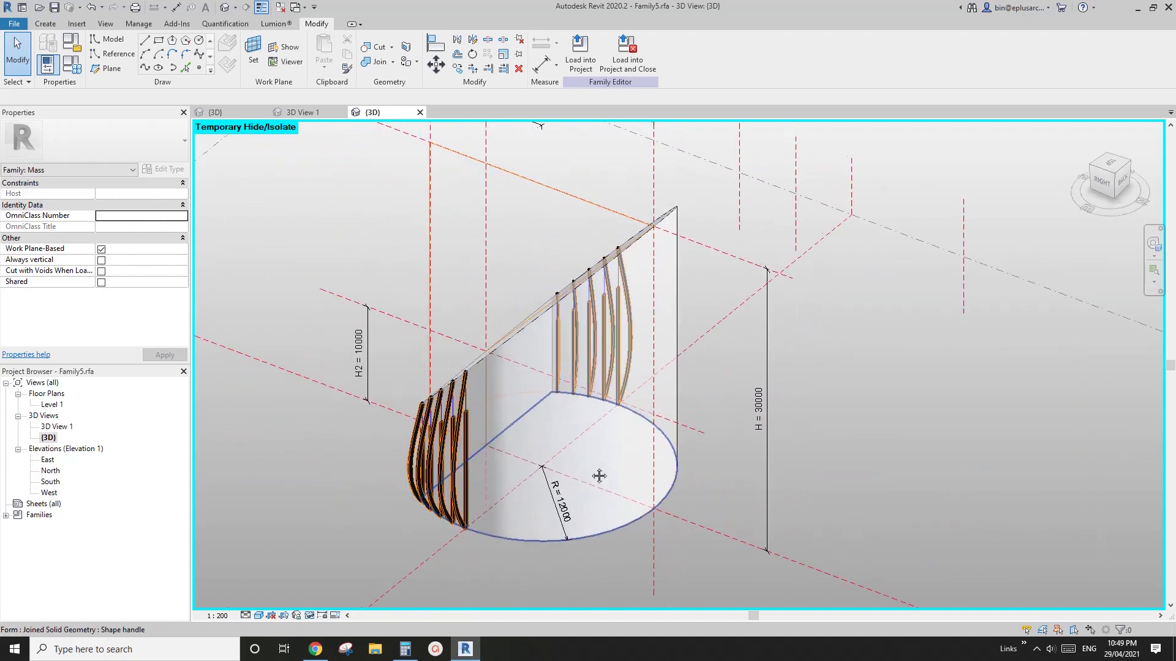
key(Tab)
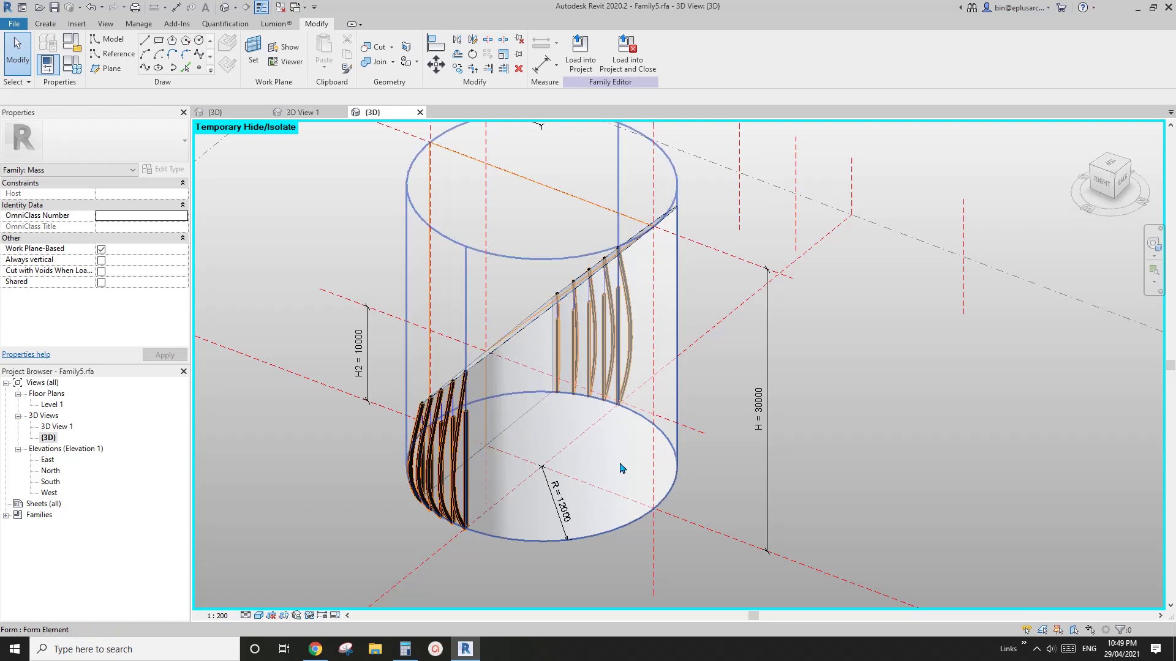
key(Tab)
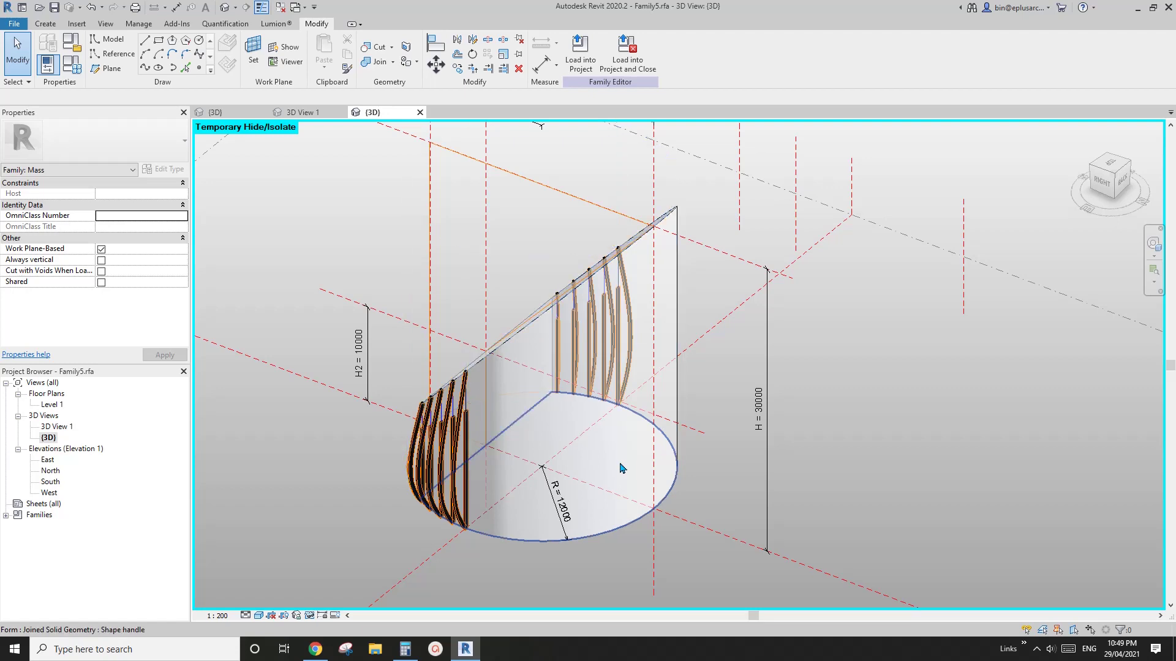
key(Tab)
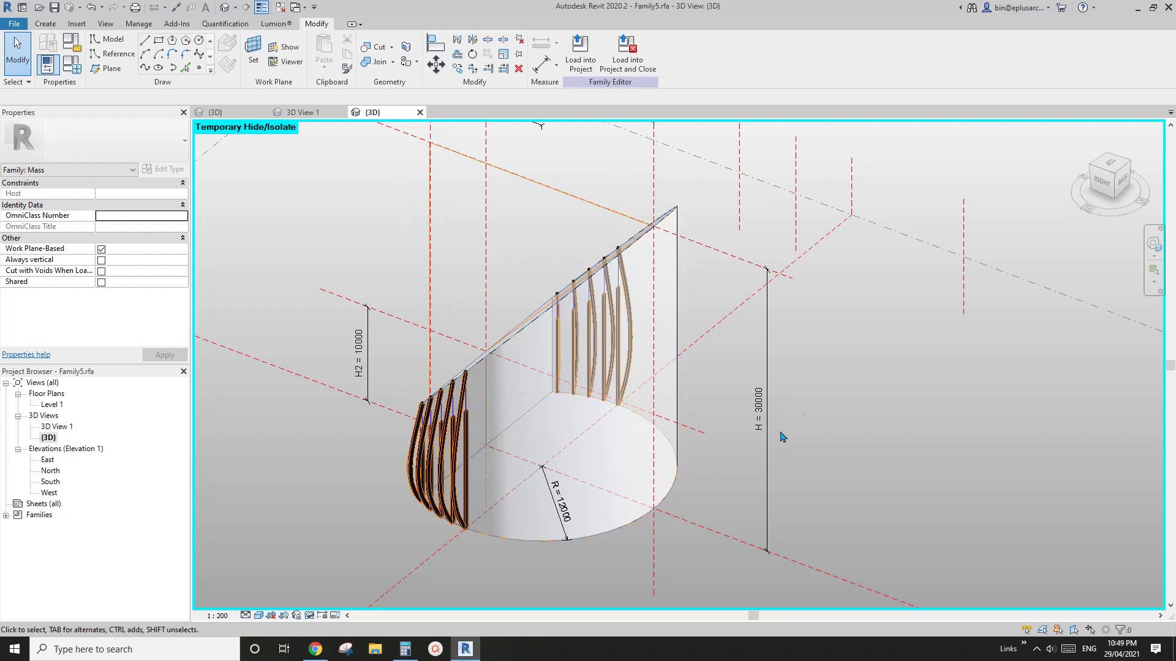
shift+middle_drag(754, 346, 701, 321)
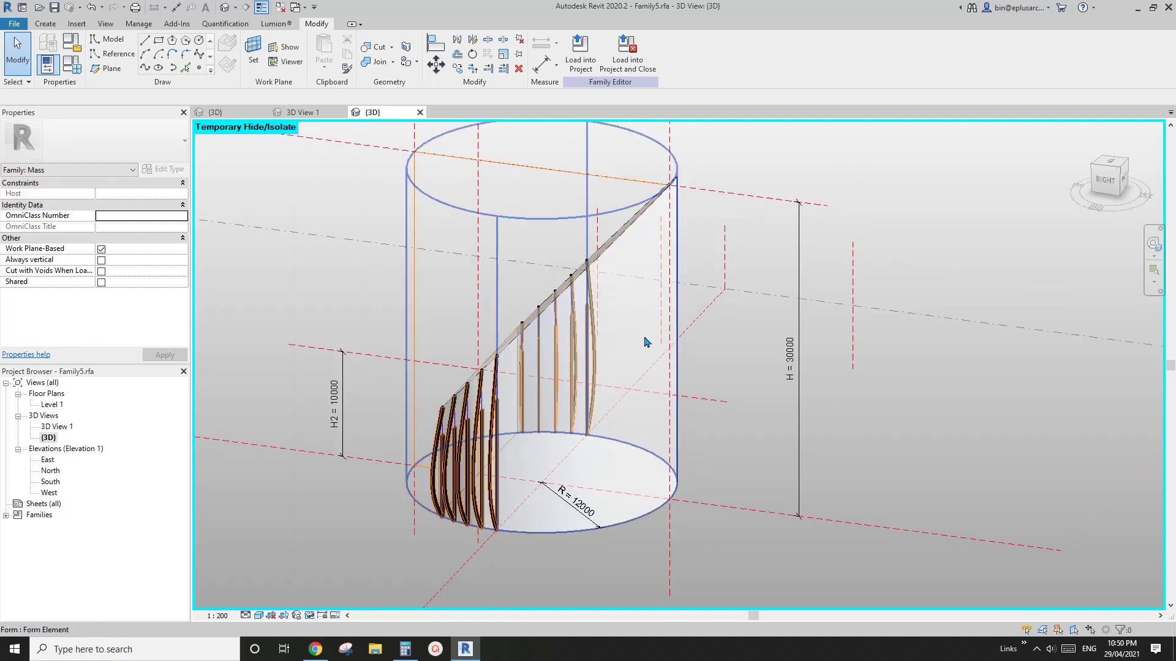
key(Tab)
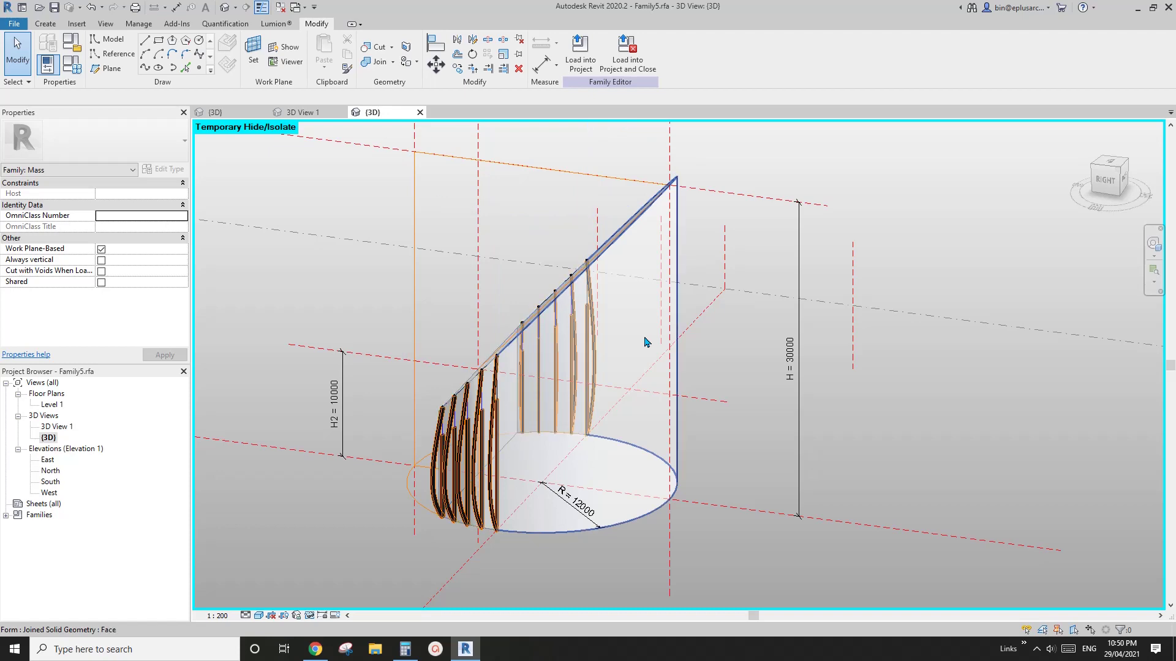
click(646, 341)
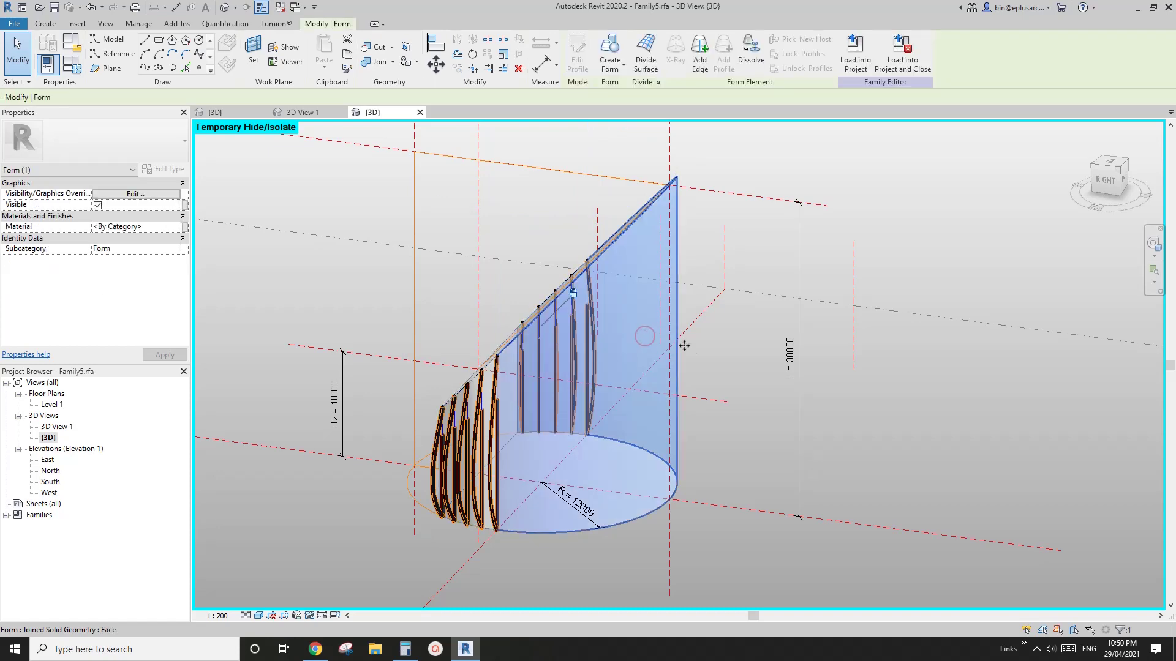
shift+middle_drag(684, 346, 687, 218)
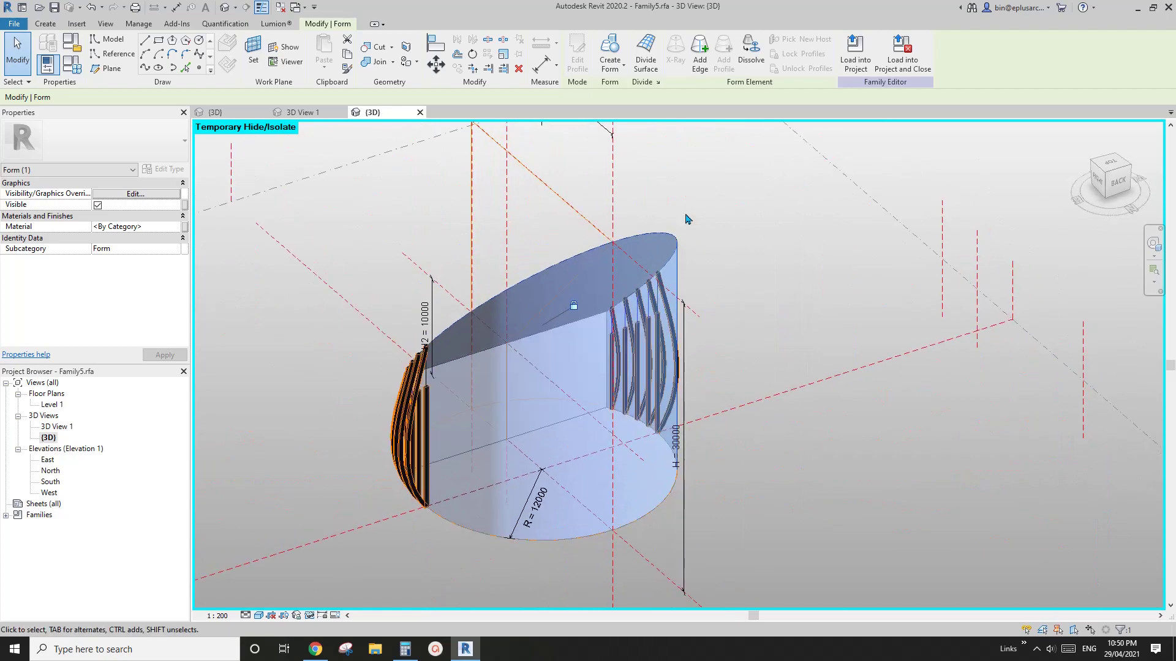
click(646, 56)
Step: Temporarily hide the repeater of short curved frames to expose the divided surface beneath it
mouse_move(588, 306)
shift+middle_down()
mouse_move(612, 294)
mouse_move(551, 318)
mouse_move(571, 313)
mouse_move(588, 342)
mouse_move(556, 397)
mouse_move(663, 386)
shift+middle_up()
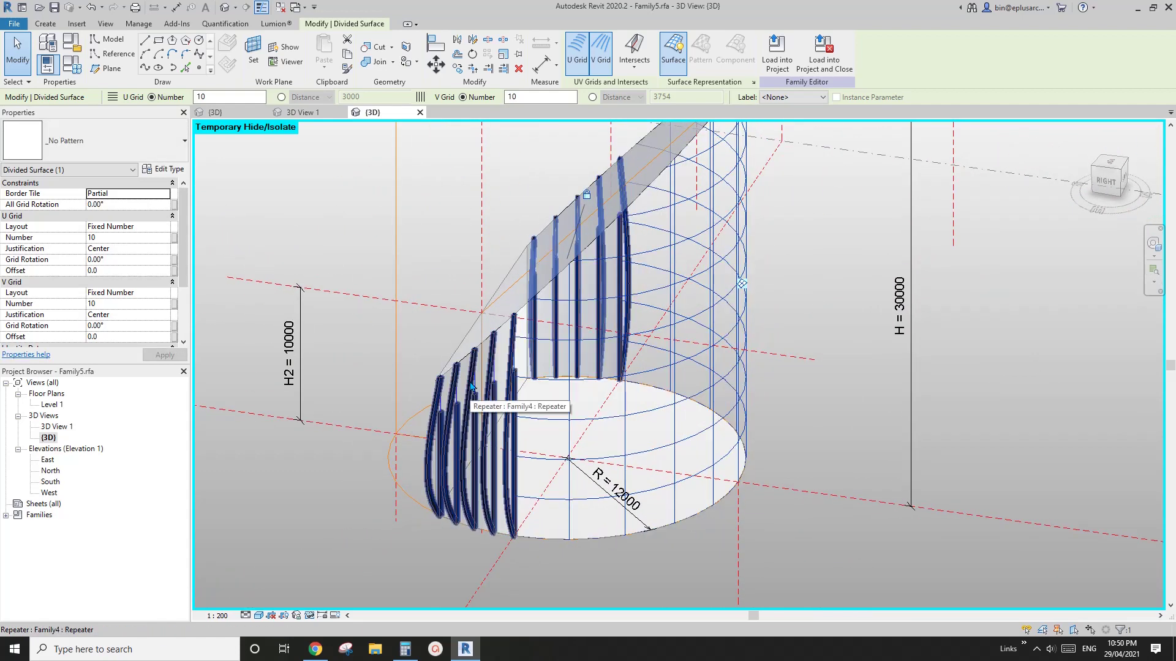
click(476, 380)
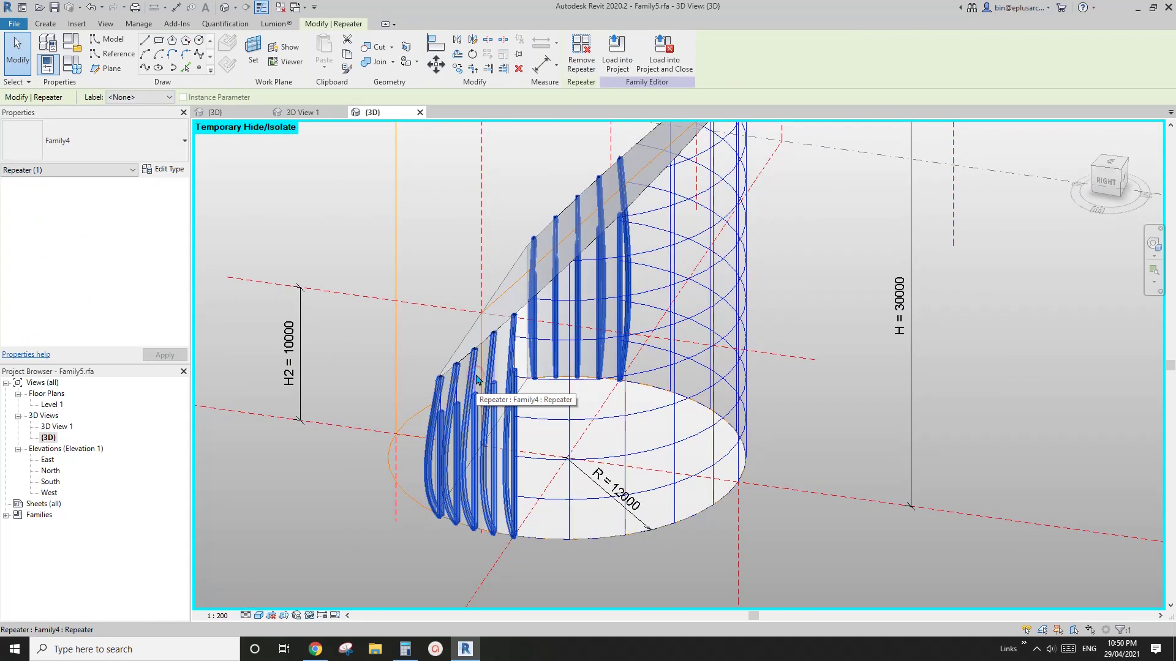
scroll(476, 381, up, 5)
key(h)
key(h)
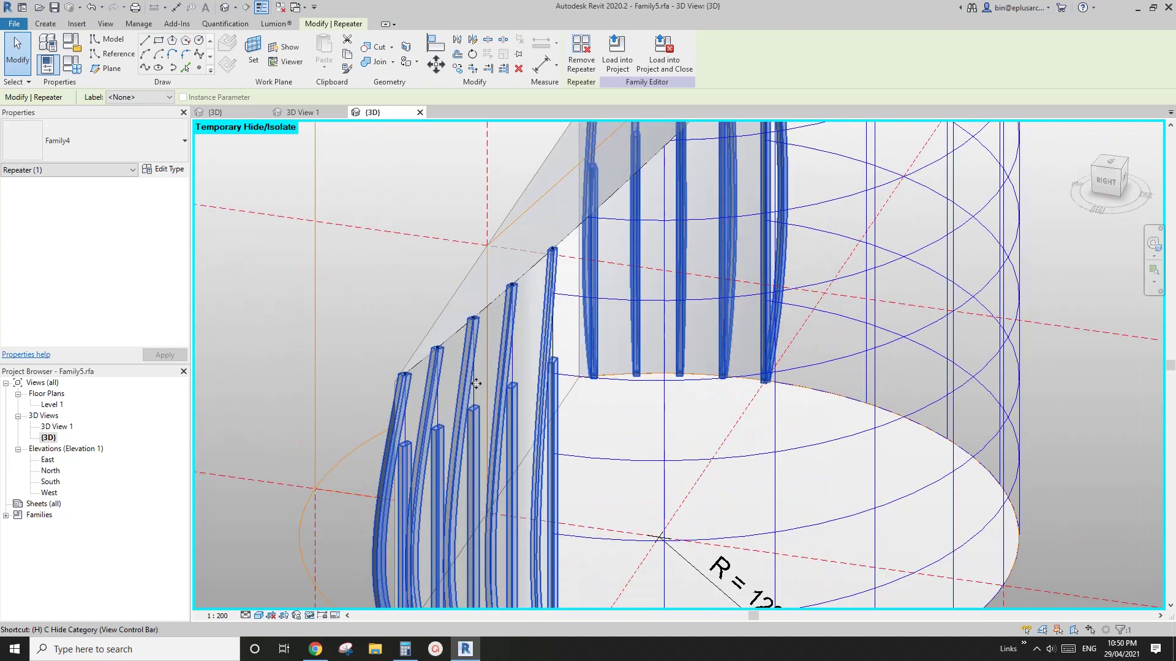
Step: Examine the U and V grid settings of the existing divided surface that carried the short frames
scroll(476, 381, down, 1)
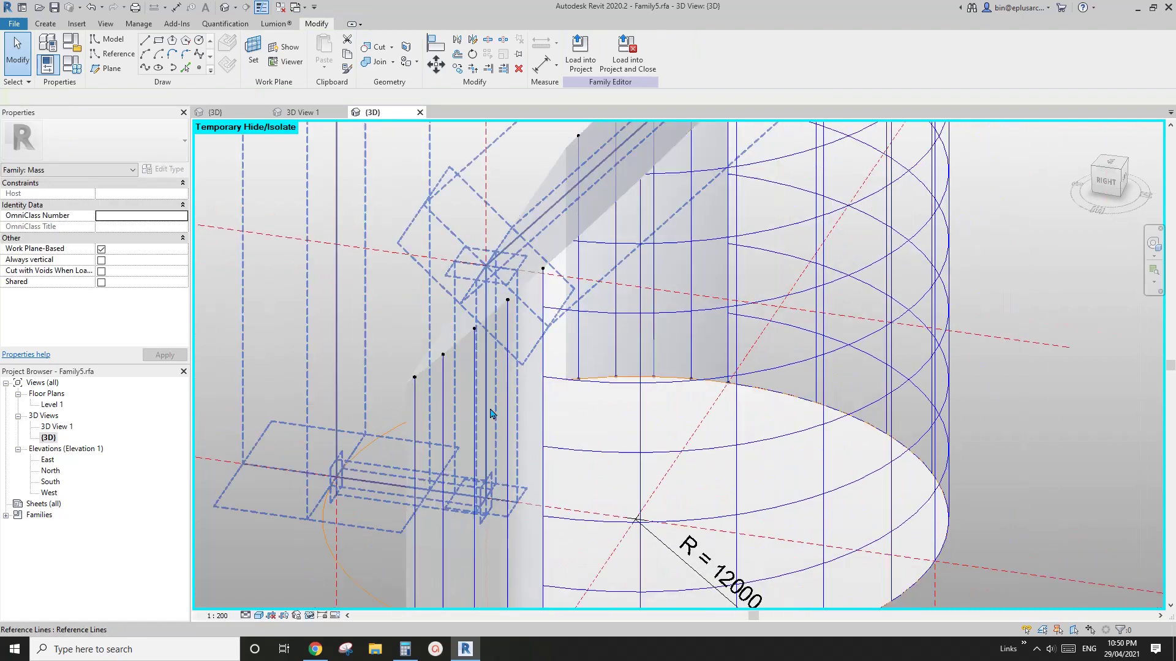
click(473, 383)
scroll(477, 385, down, 2)
shift+middle_drag(488, 393, 428, 398)
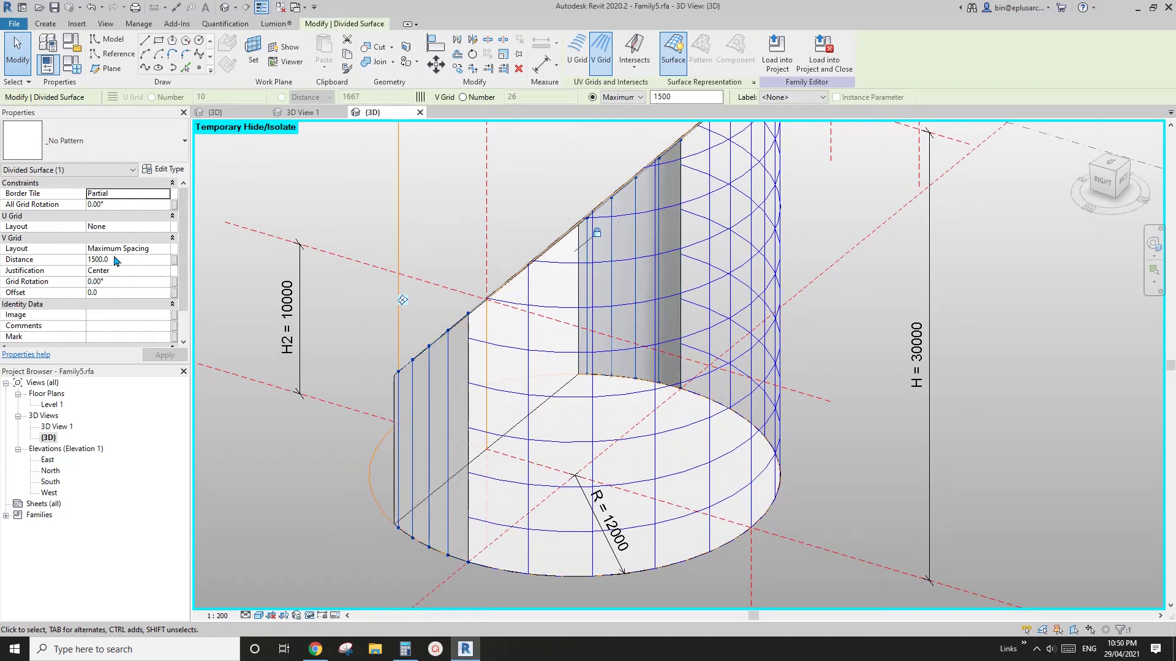
middle_drag(451, 448, 451, 409)
scroll(449, 409, down, 1)
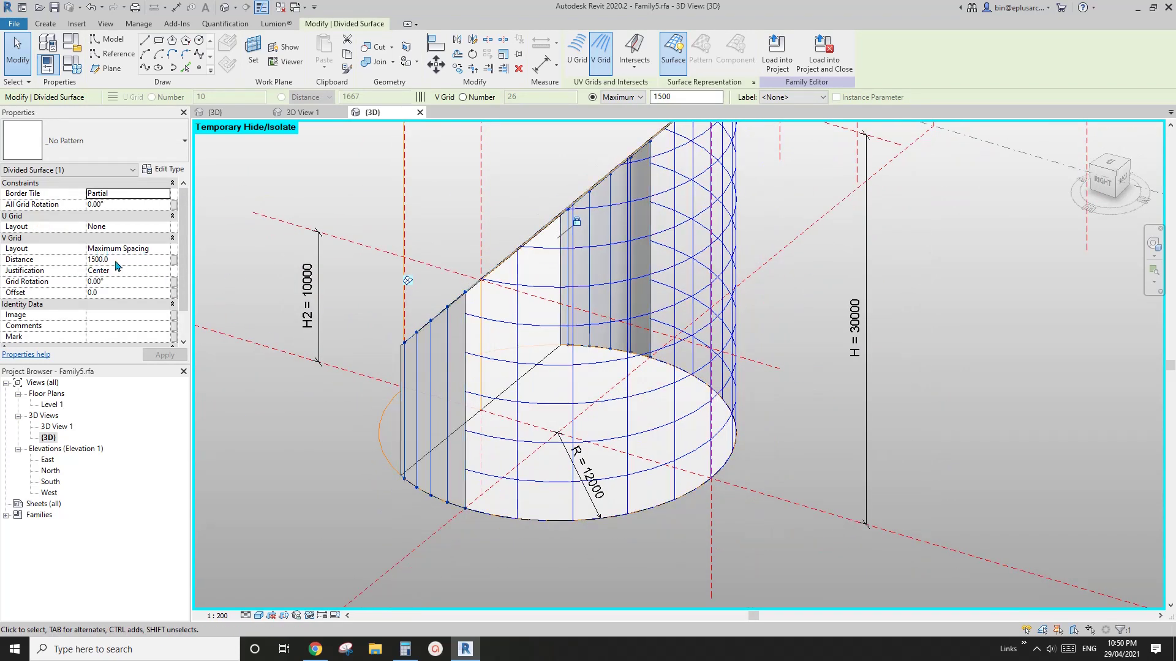
middle_drag(633, 390, 624, 359)
key(Escape)
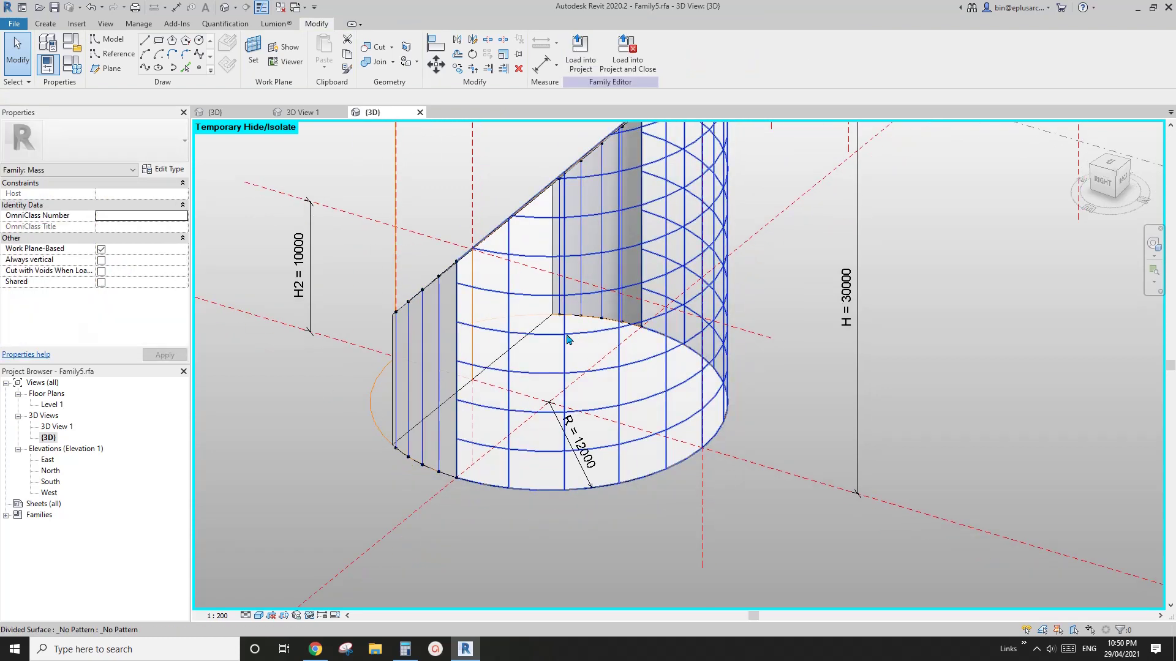
Step: Set the V grid of the new outer divided surface to Maximum Spacing with a distance of 1500
click(565, 335)
click(567, 339)
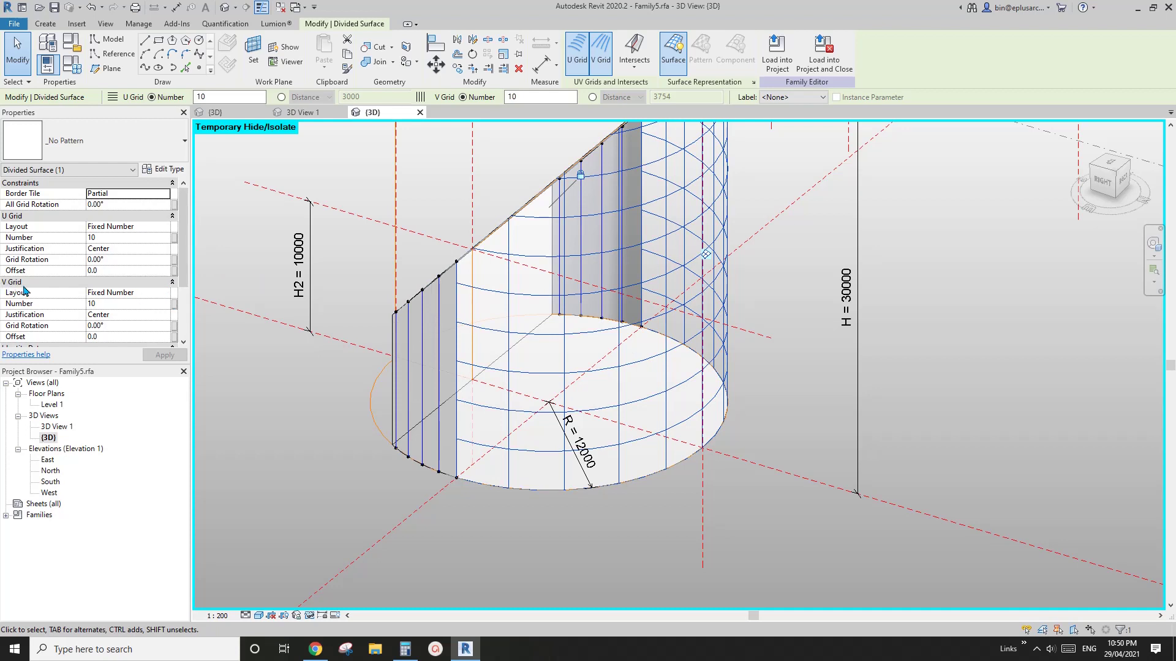
click(165, 293)
click(165, 293)
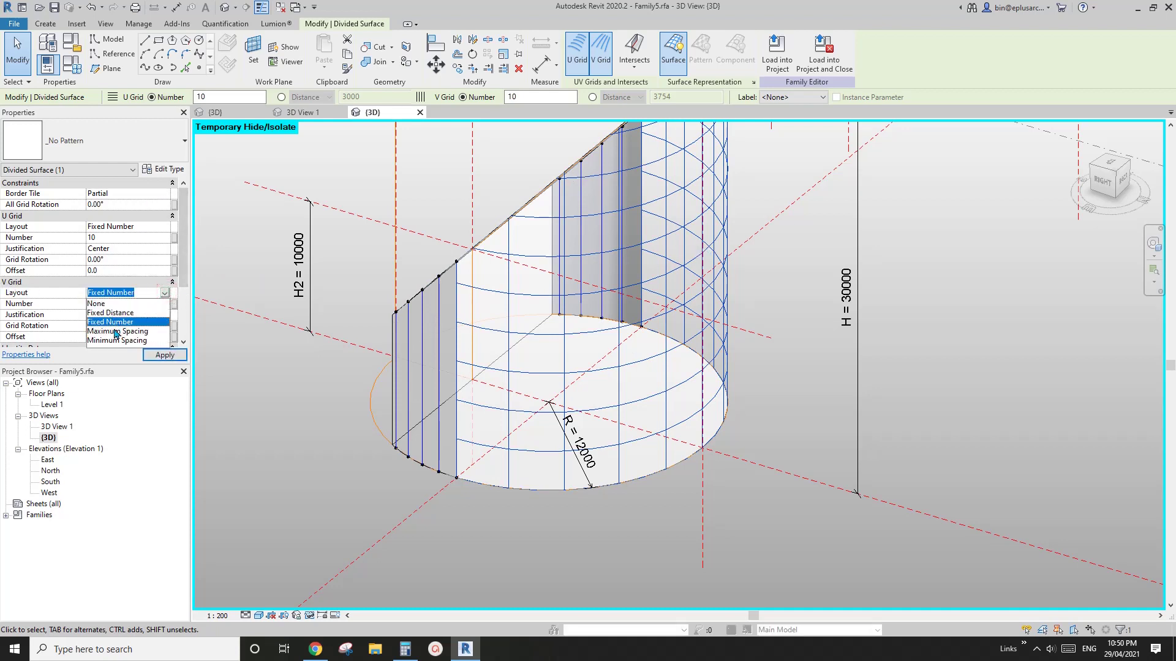
click(130, 332)
click(131, 304)
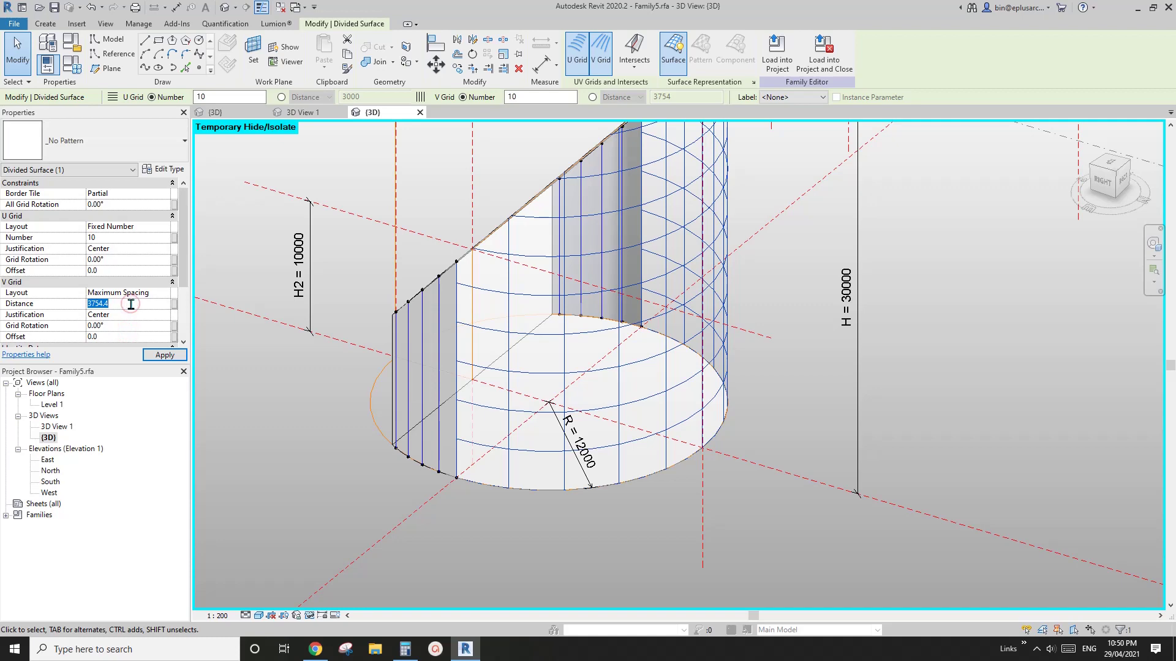
text(1500)
key(Return)
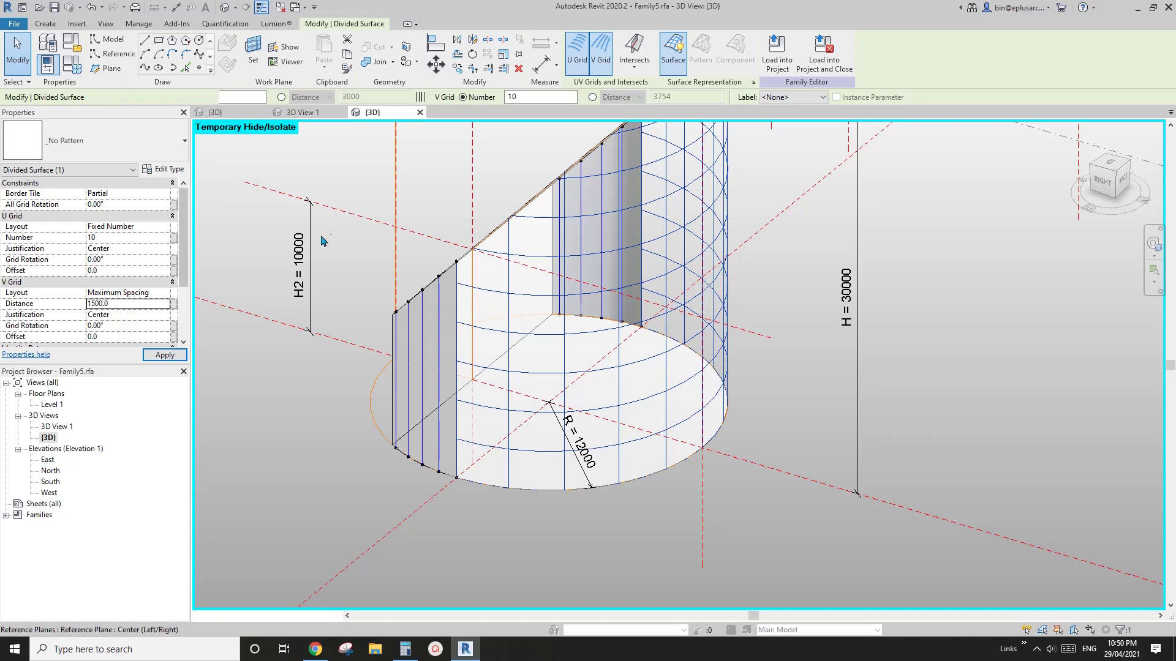
Step: Change the U grid layout of the outer divided surface to Fixed Distance
middle_drag(424, 307, 470, 363)
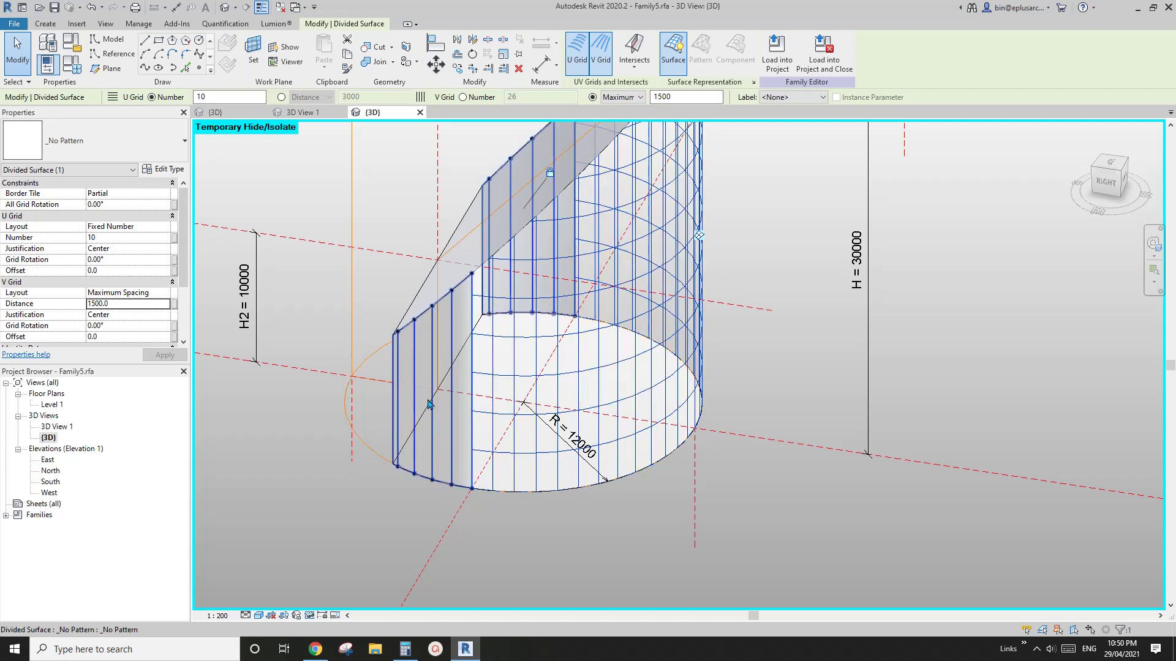
shift+middle_drag(420, 445, 196, 354)
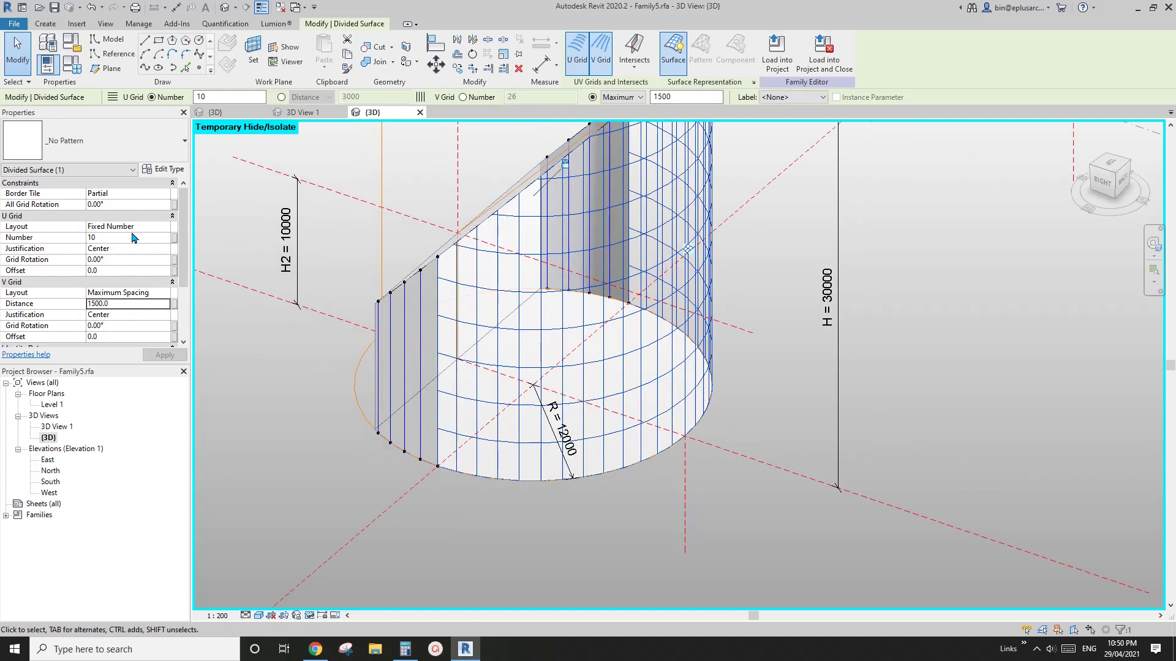
click(161, 227)
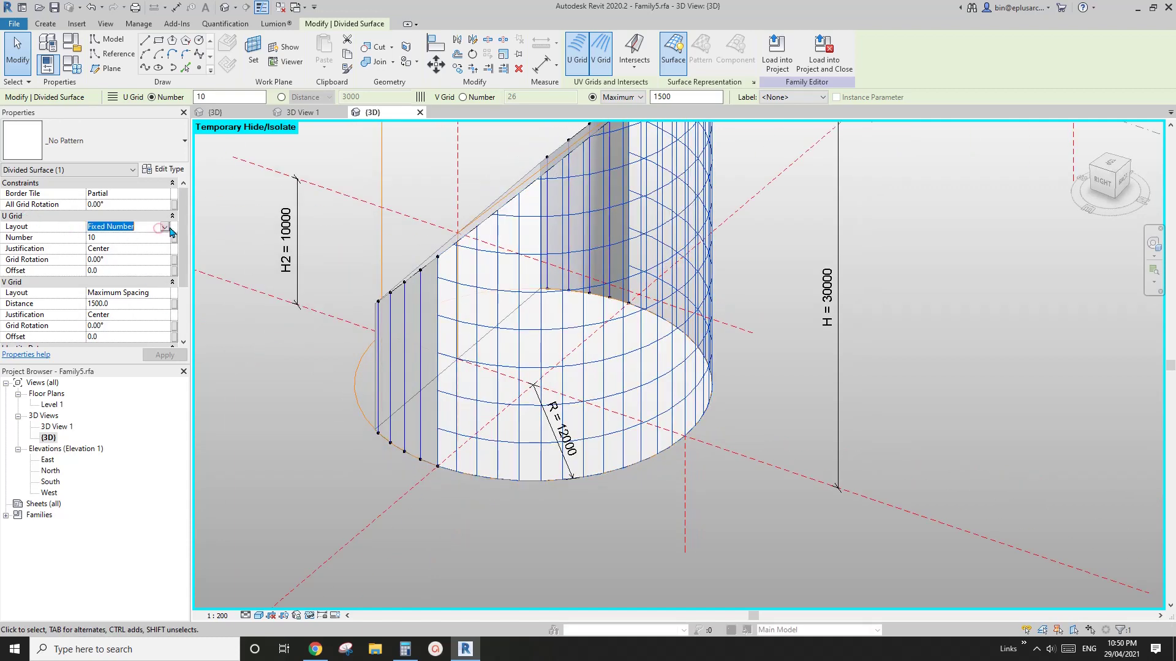
click(164, 228)
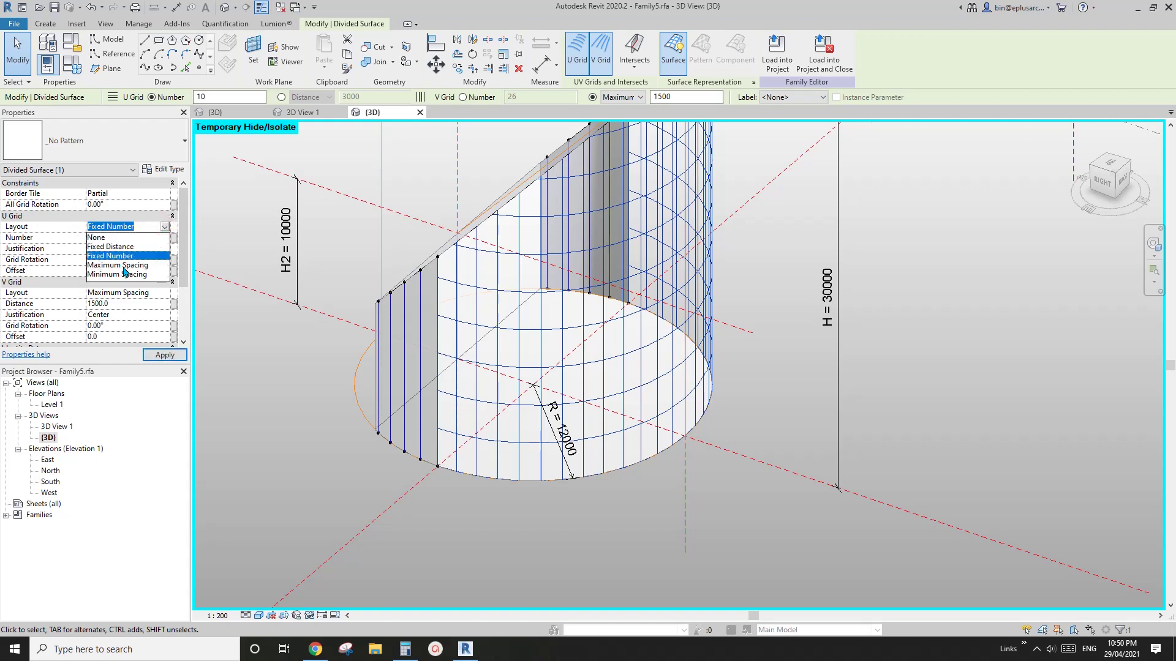
click(123, 247)
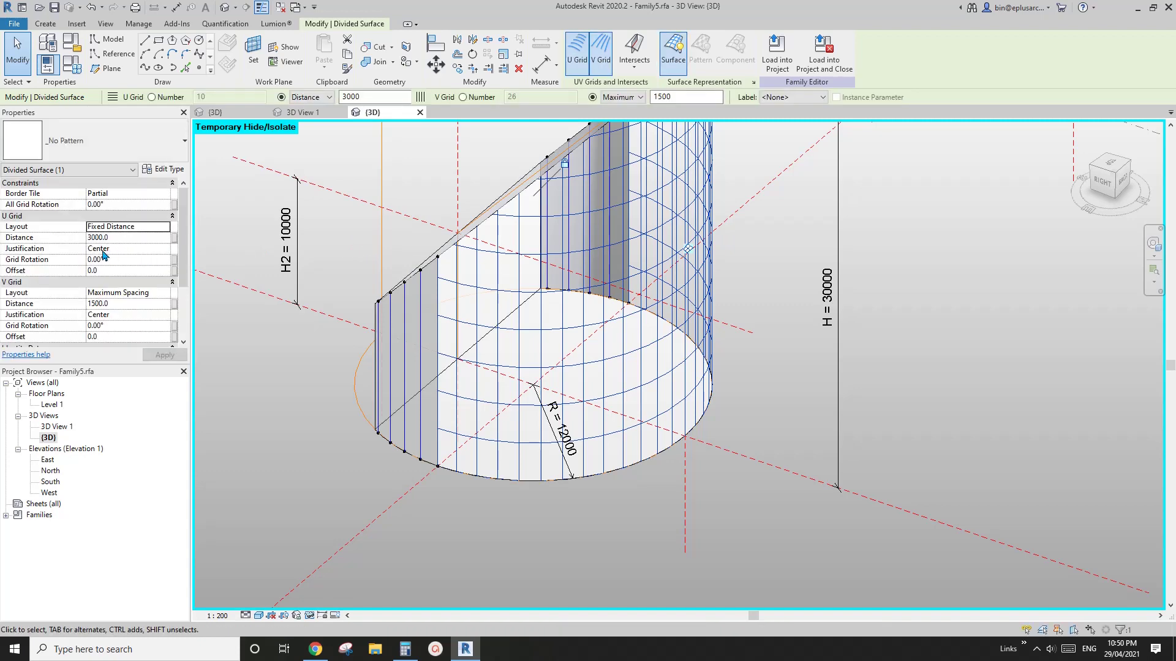
Step: Set the U grid justification of the outer divided surface to Beginning
shift+middle_drag(456, 337, 415, 304)
scroll(409, 306, up, 1)
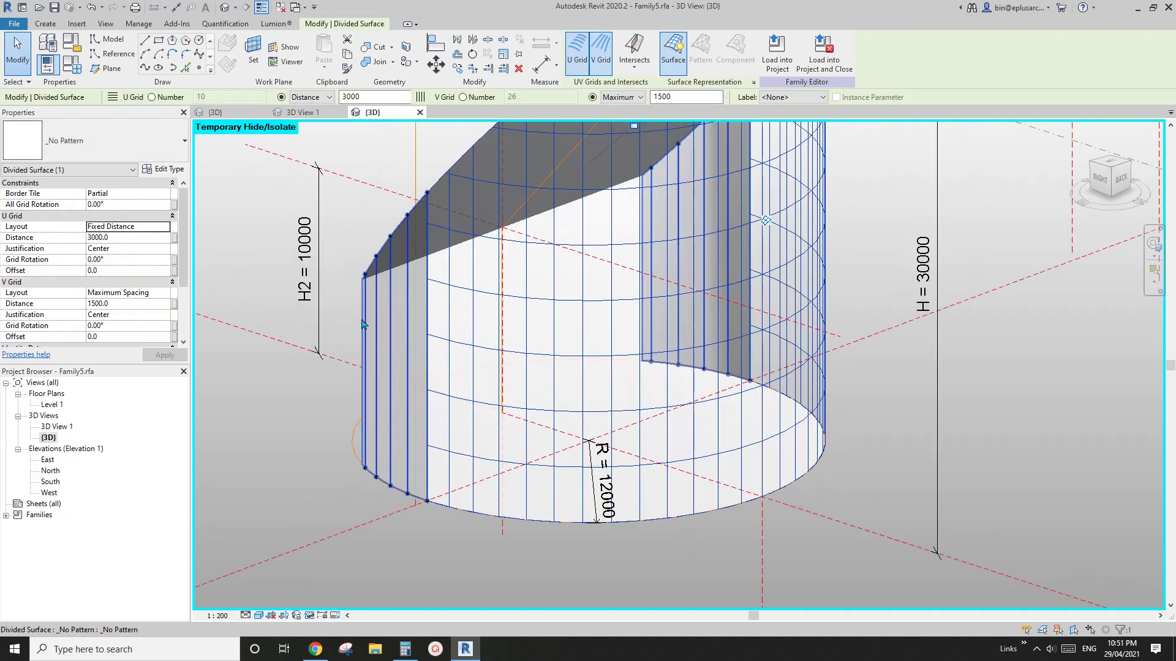
click(133, 248)
click(165, 248)
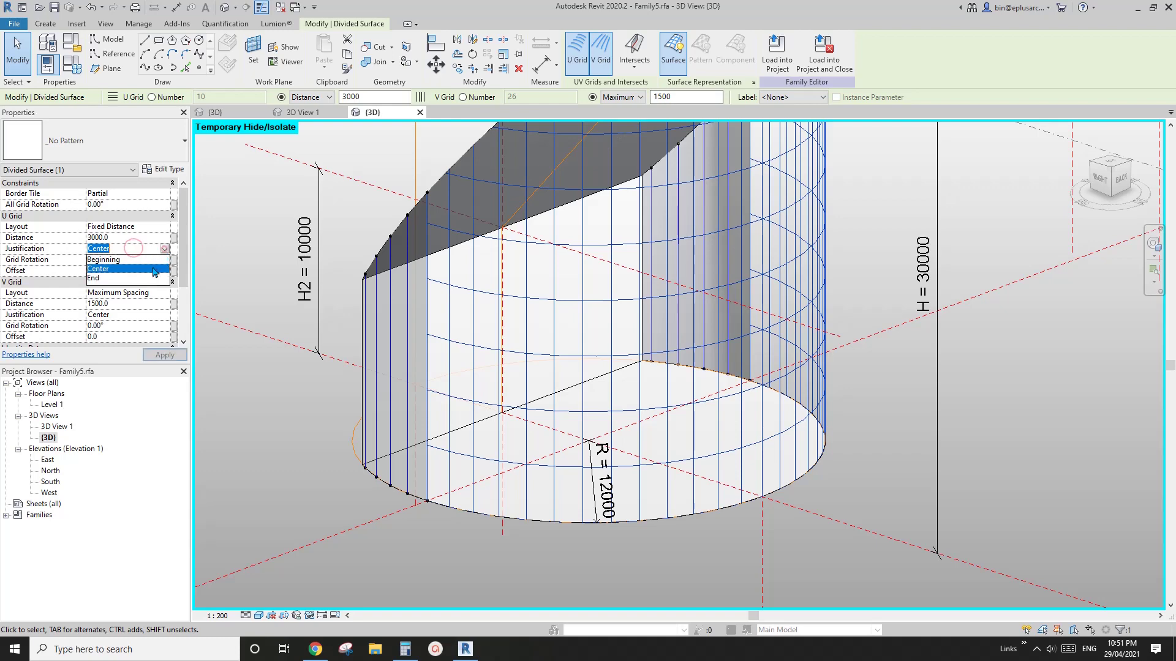
click(107, 259)
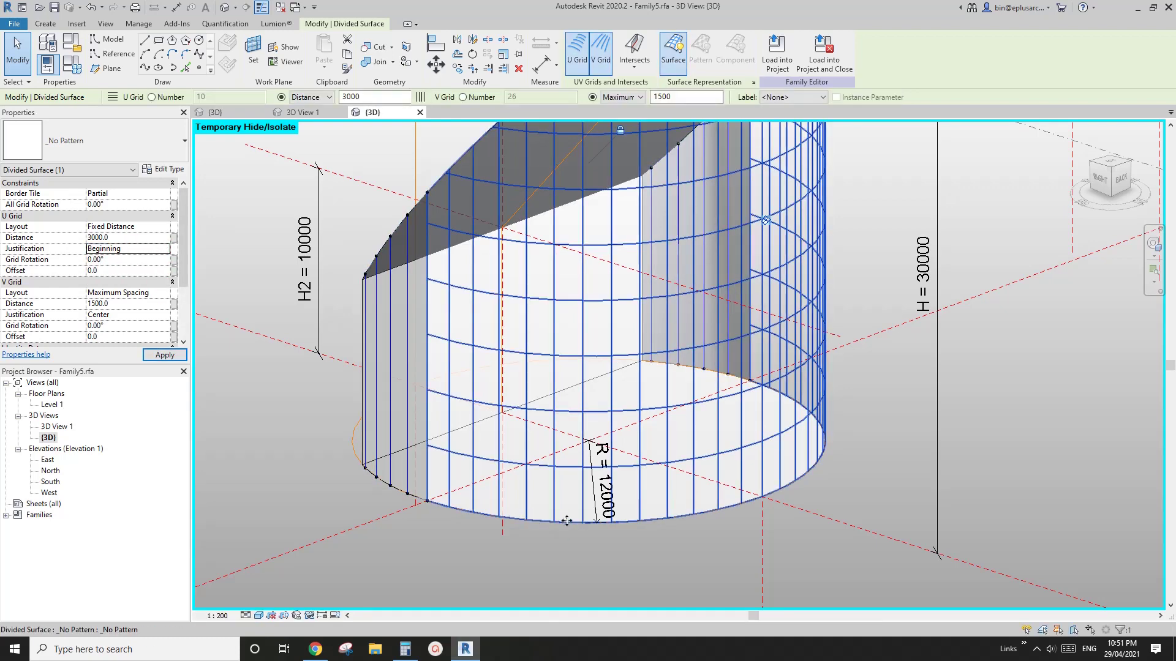
scroll(504, 510, down, 1)
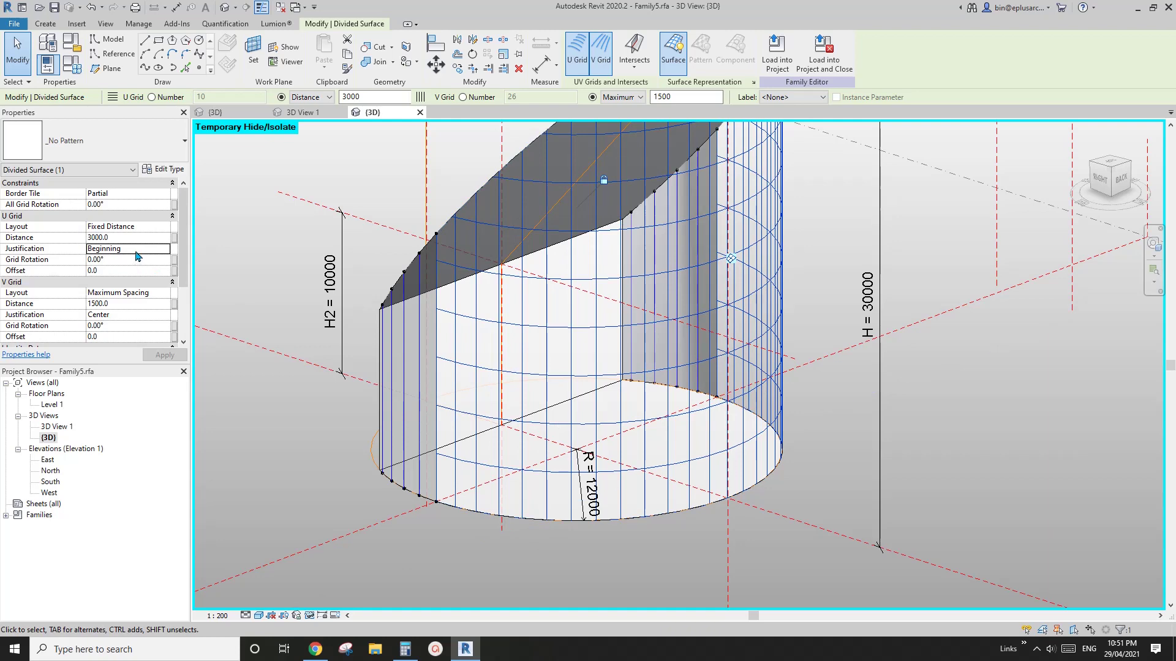
Step: Try a U grid offset of 1000 on the outer divided surface, and reset the offset to 0
click(124, 271)
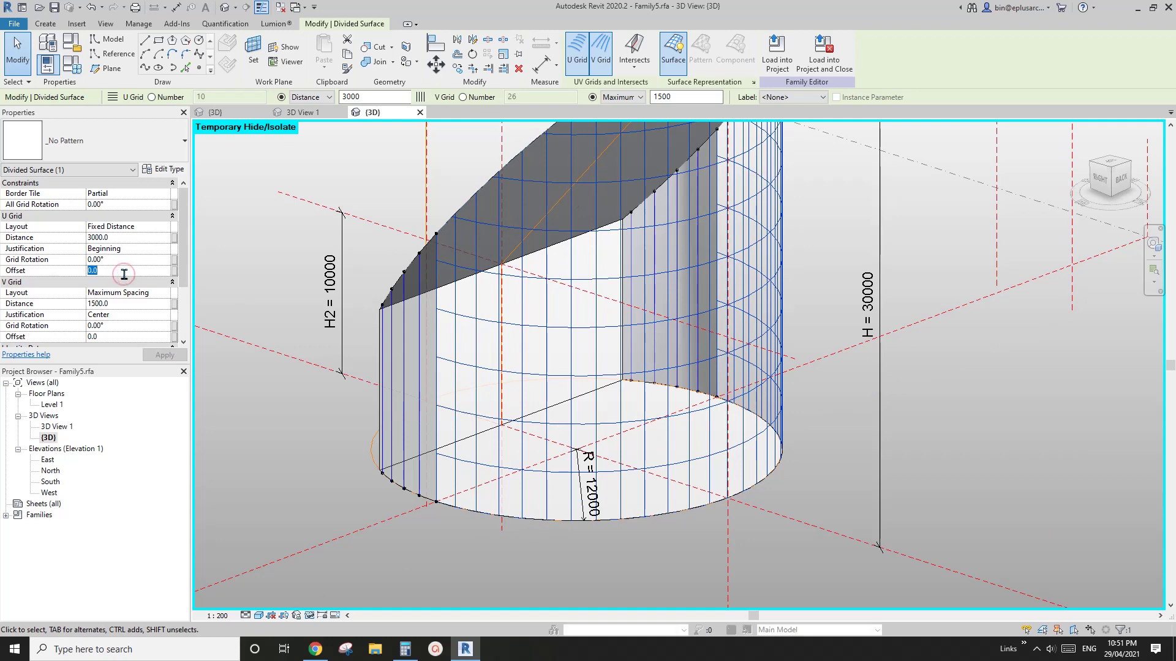
text(1000)
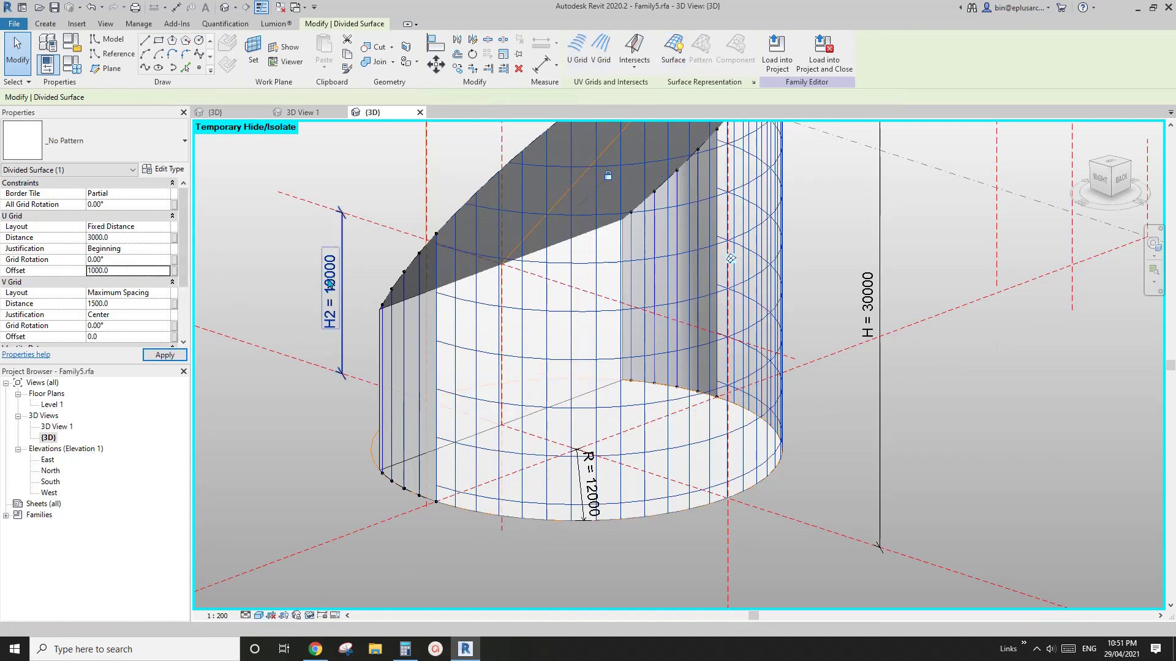
click(133, 269)
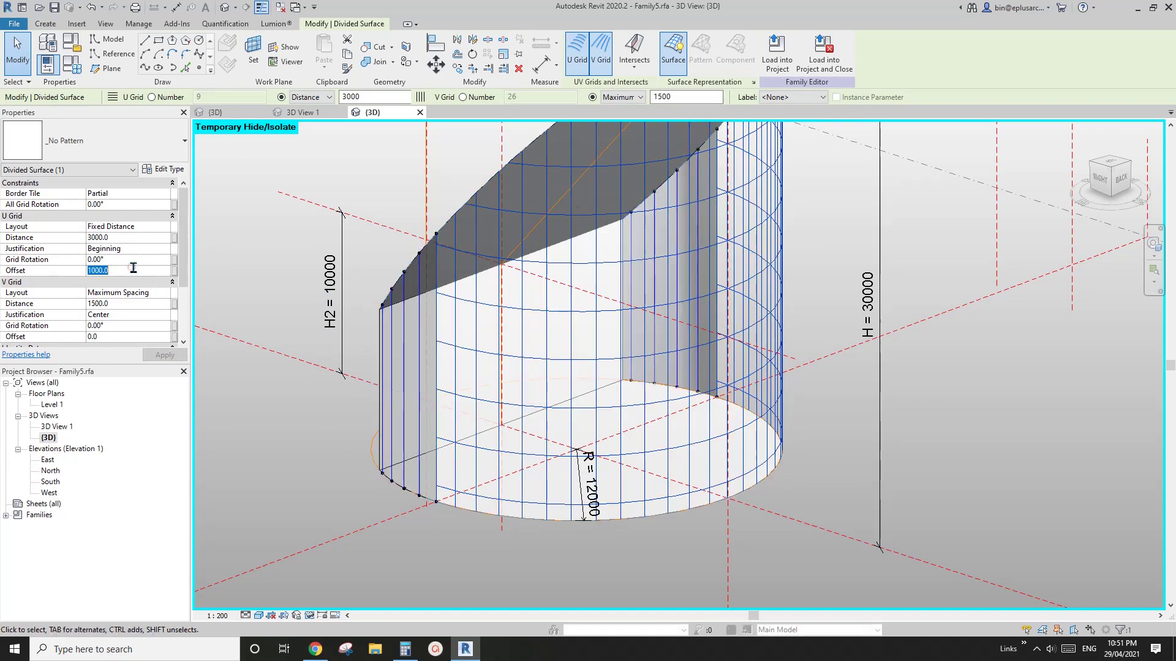
text(0)
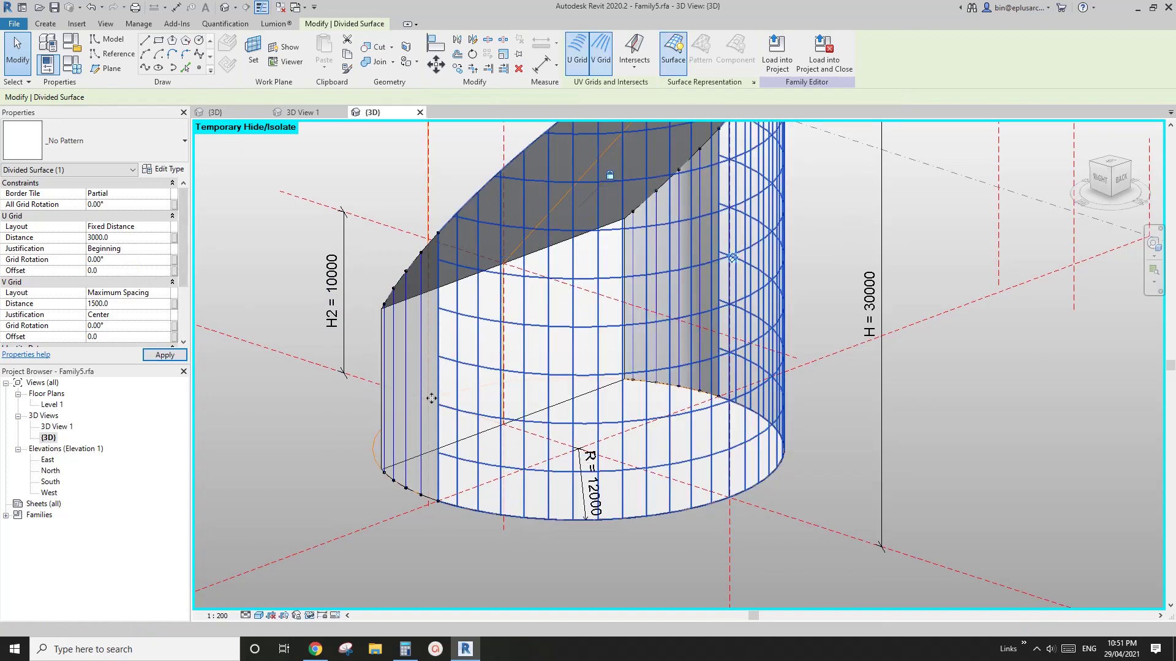
click(528, 521)
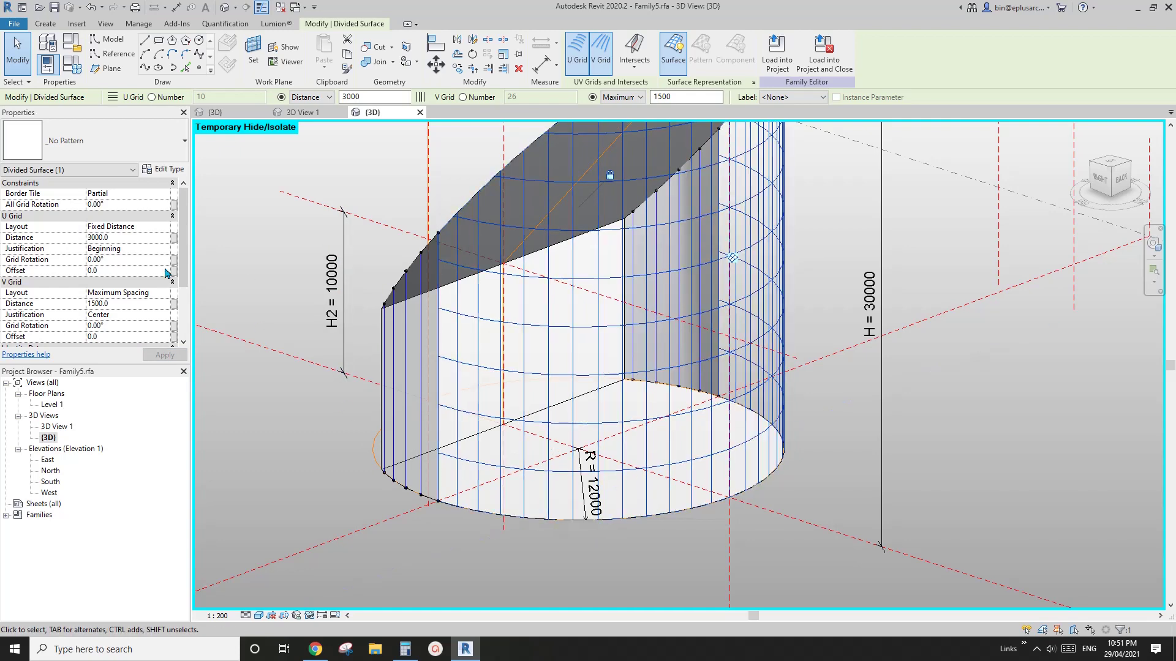
Step: Turn on node display in the surface representation of the outer divided surface and deselect it
scroll(558, 430, down, 1)
shift+middle_drag(595, 447, 629, 521)
scroll(631, 465, down, 2)
shift+middle_drag(627, 435, 673, 428)
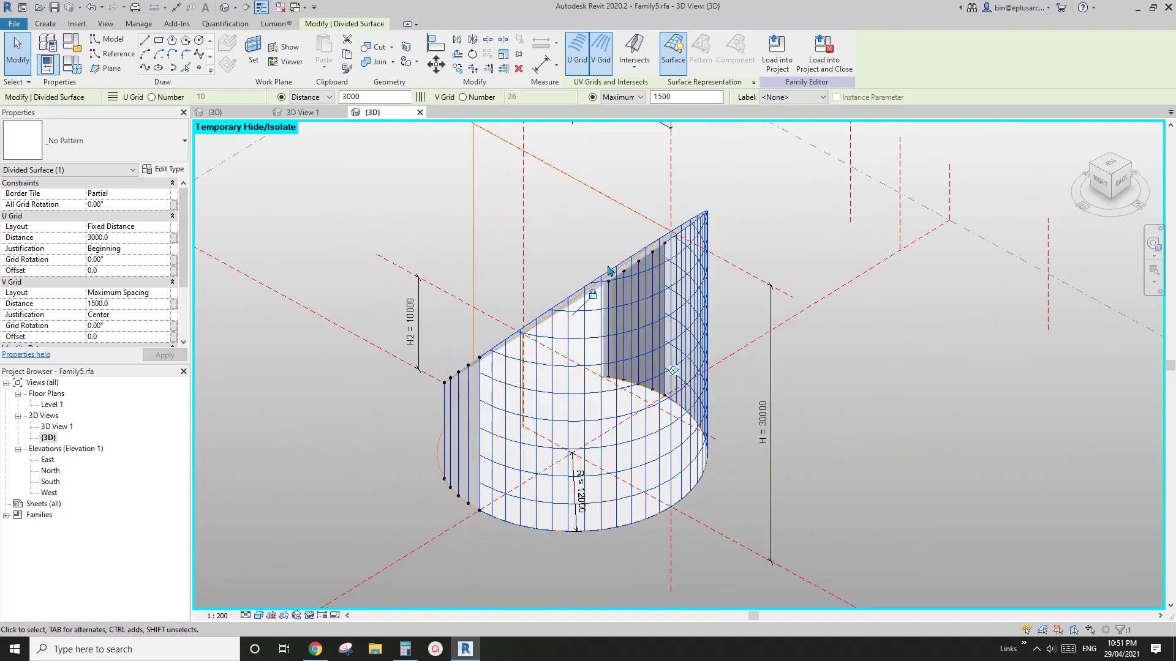
click(753, 82)
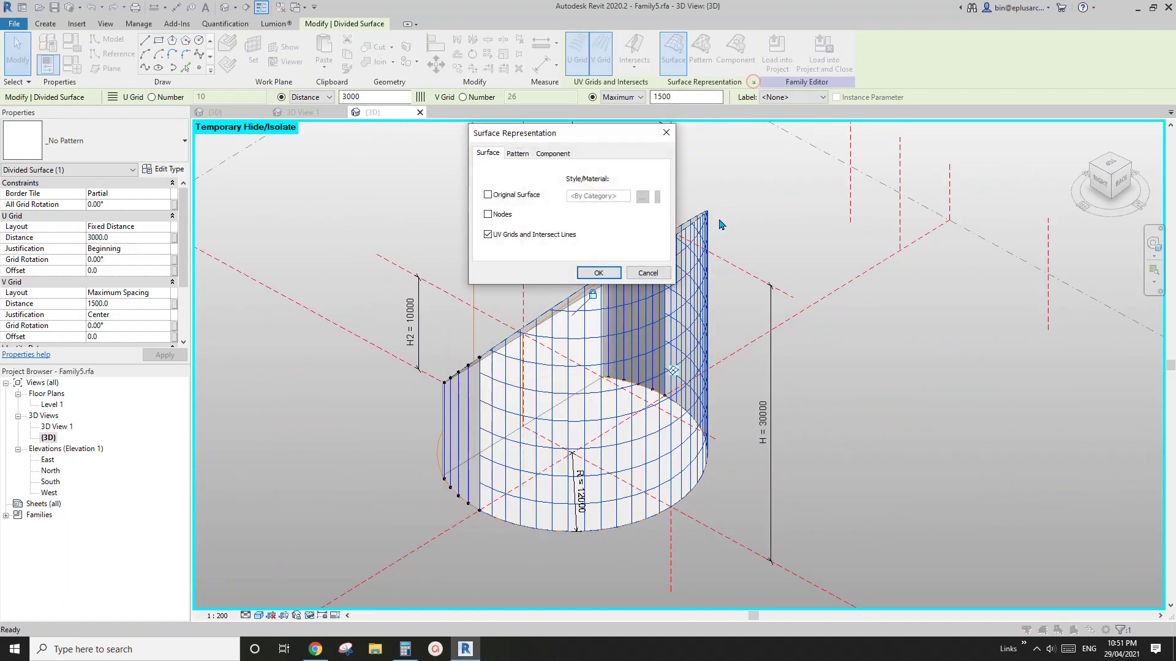
click(488, 215)
click(609, 279)
shift+middle_drag(610, 279, 801, 284)
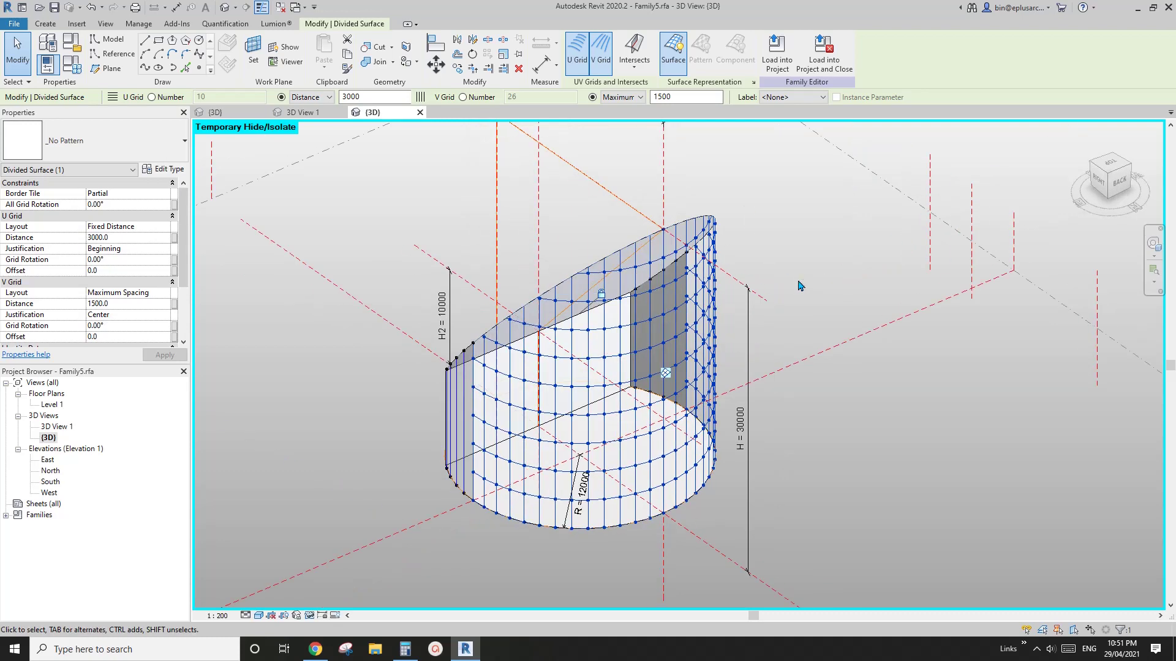
click(794, 282)
shift+middle_drag(622, 377, 598, 386)
scroll(610, 404, up, 1)
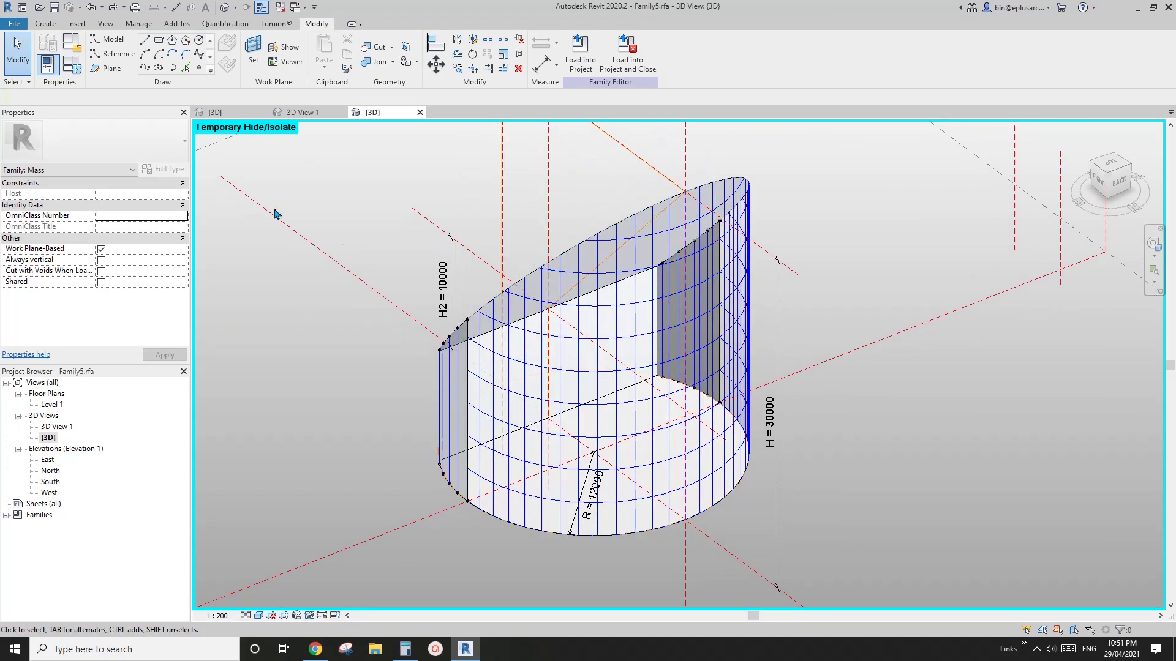
Step: Create a new family from the Metric Curtain Panel Pattern Based.rft template
click(15, 23)
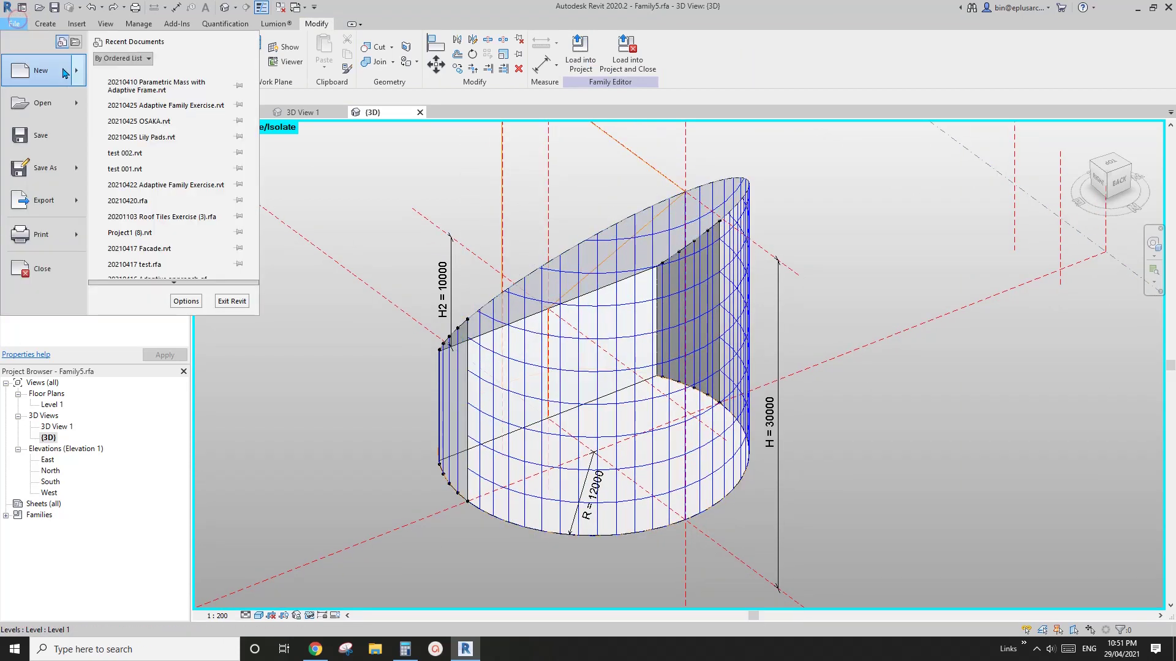
click(79, 69)
click(156, 118)
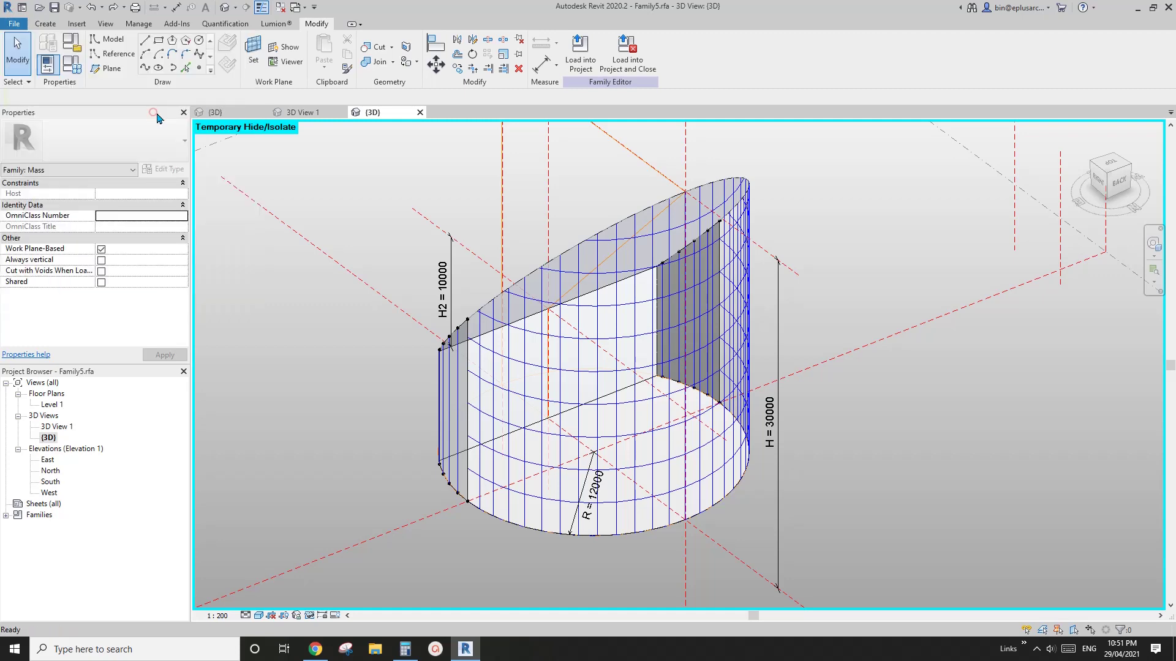
click(576, 286)
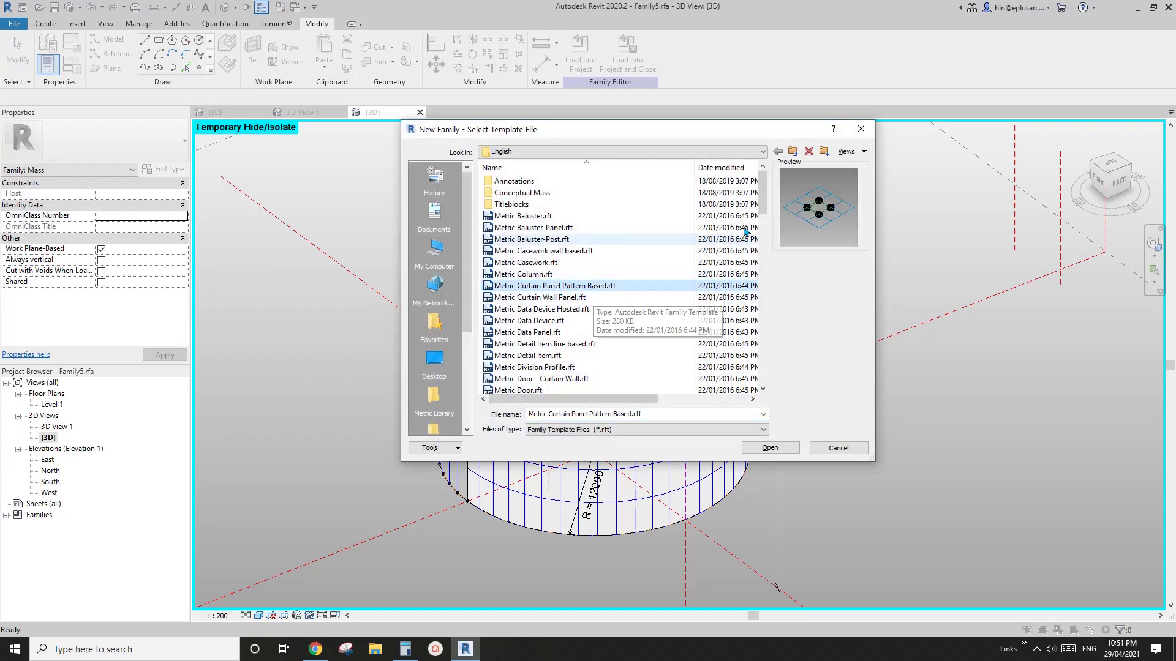
mouse_move(763, 204)
mouse_down()
mouse_move(766, 306)
mouse_move(760, 265)
mouse_up()
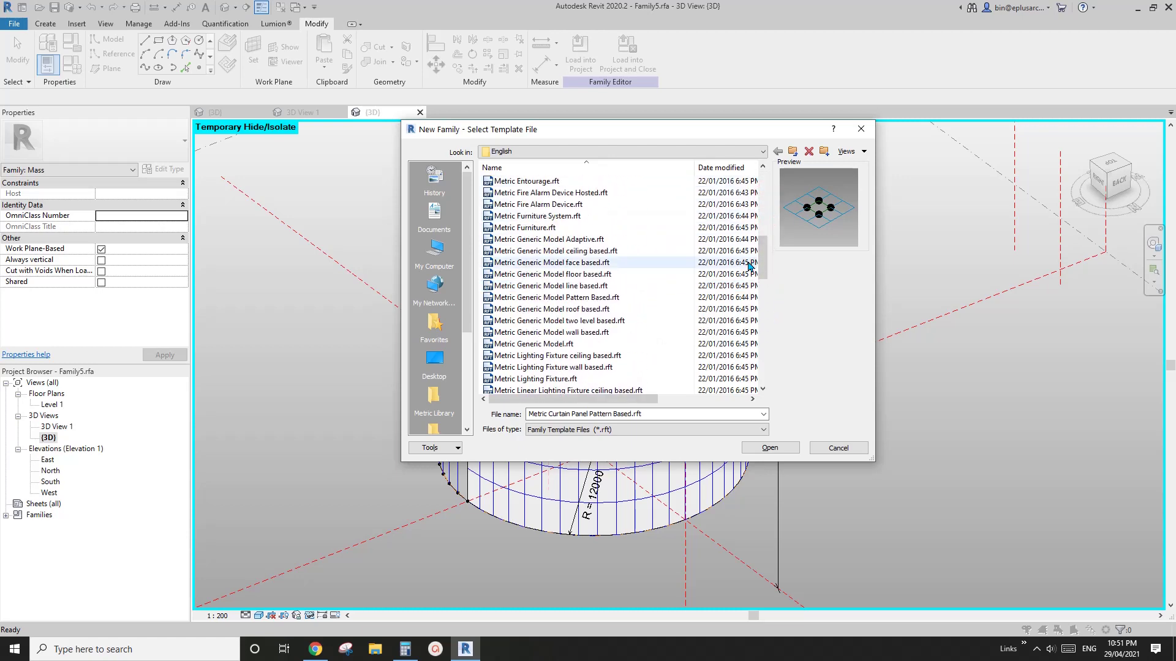
click(550, 298)
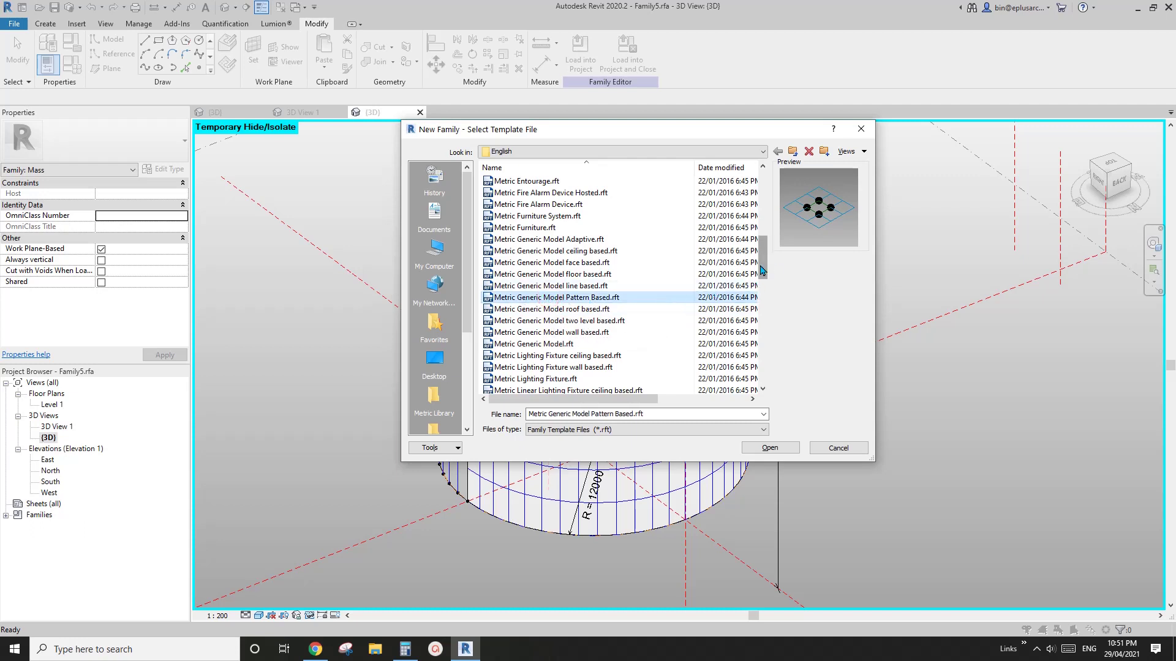
drag(762, 258, 763, 185)
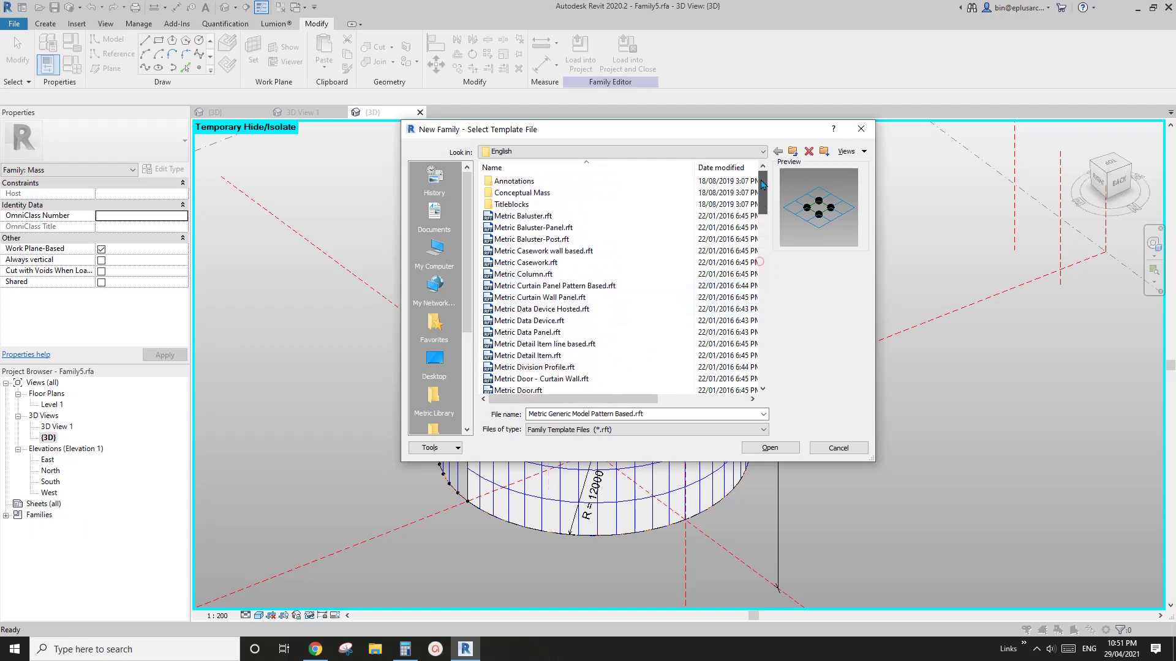
click(561, 287)
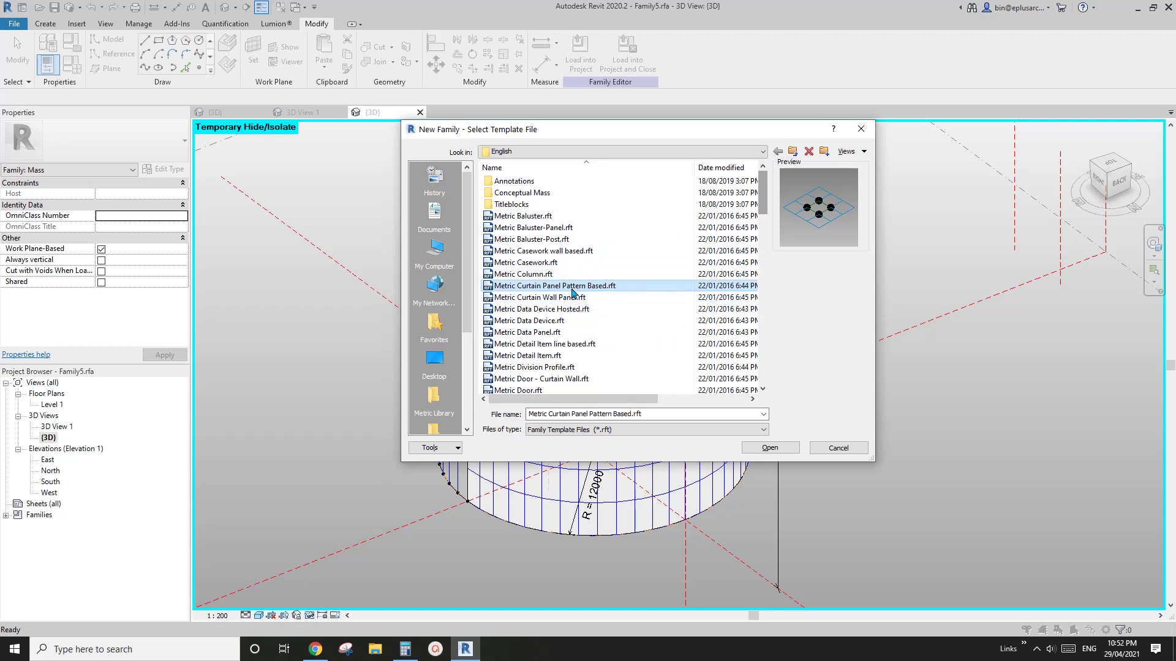
click(781, 447)
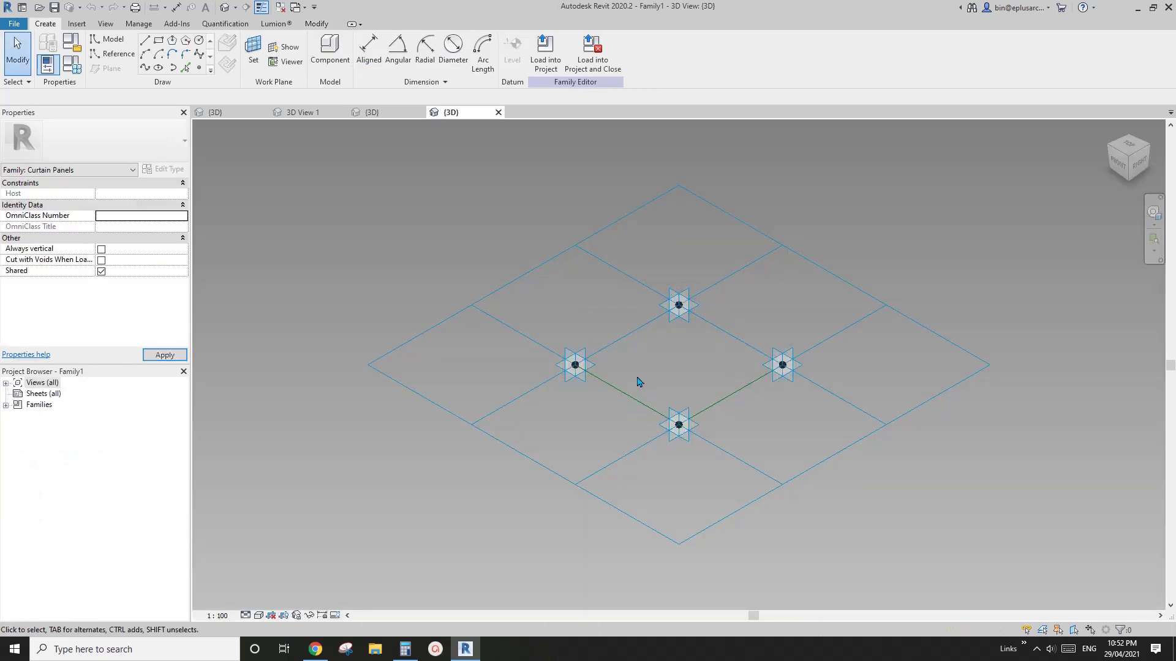
Step: Create a planar surface form from the chain of four reference lines in the curtain panel family
shift+middle_drag(638, 382, 721, 320)
click(686, 310)
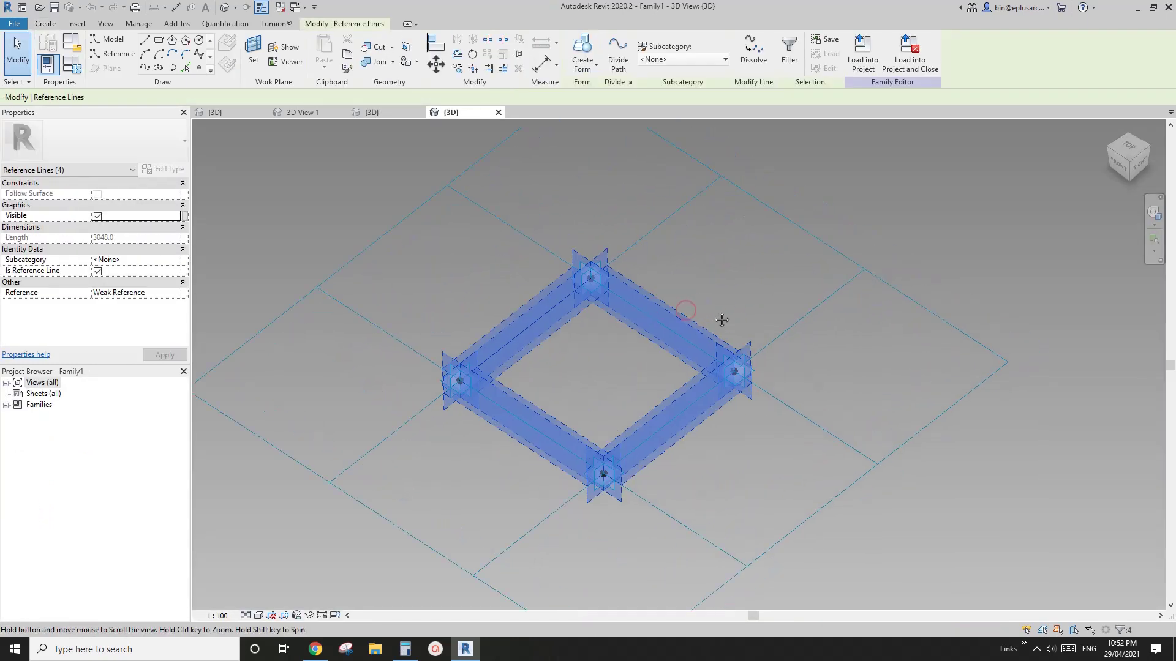
click(315, 649)
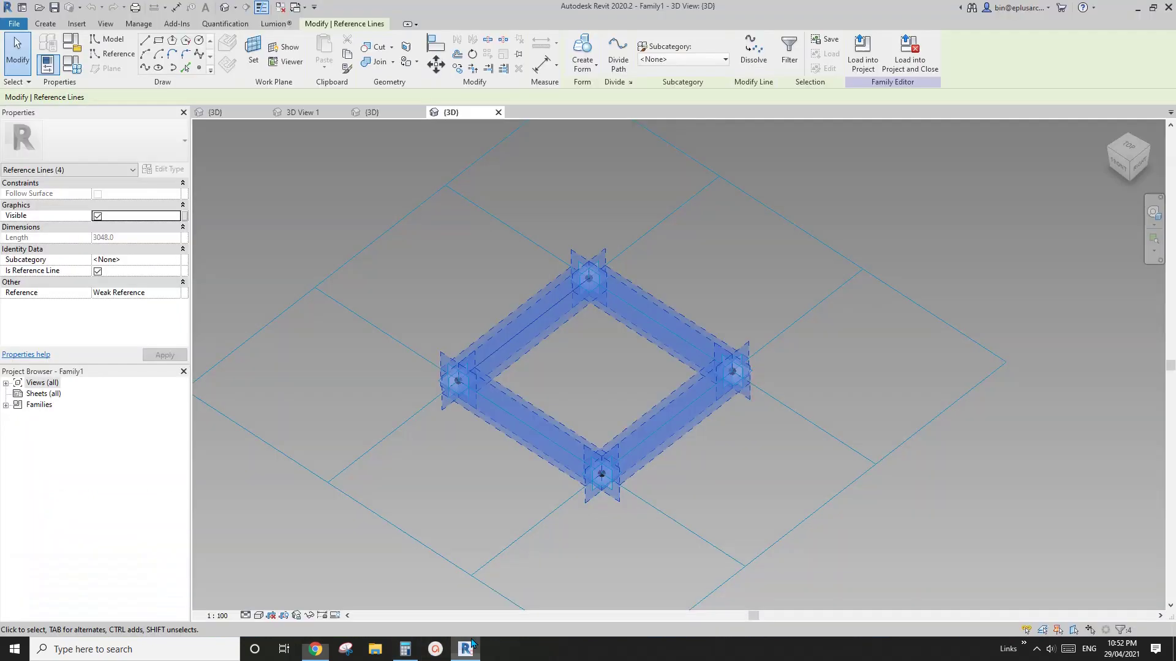
click(465, 649)
scroll(586, 370, up, 1)
shift+middle_drag(596, 377, 631, 387)
click(586, 48)
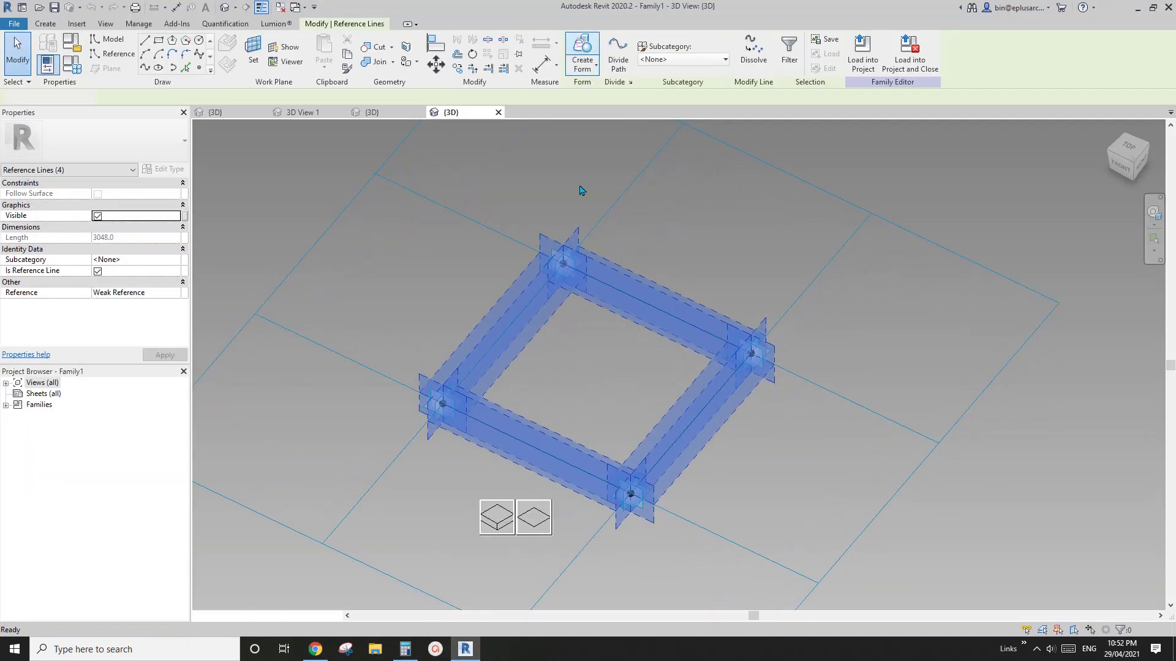
click(536, 516)
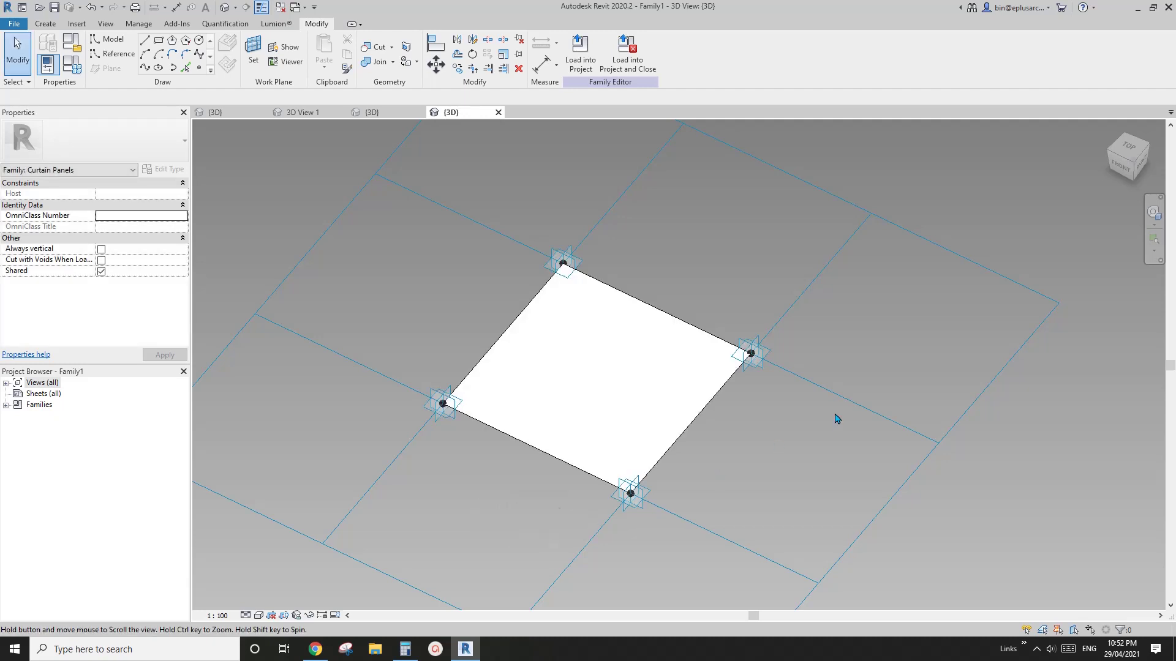
Step: Create a new material named Panels from the material setting of the planar panel form
click(615, 381)
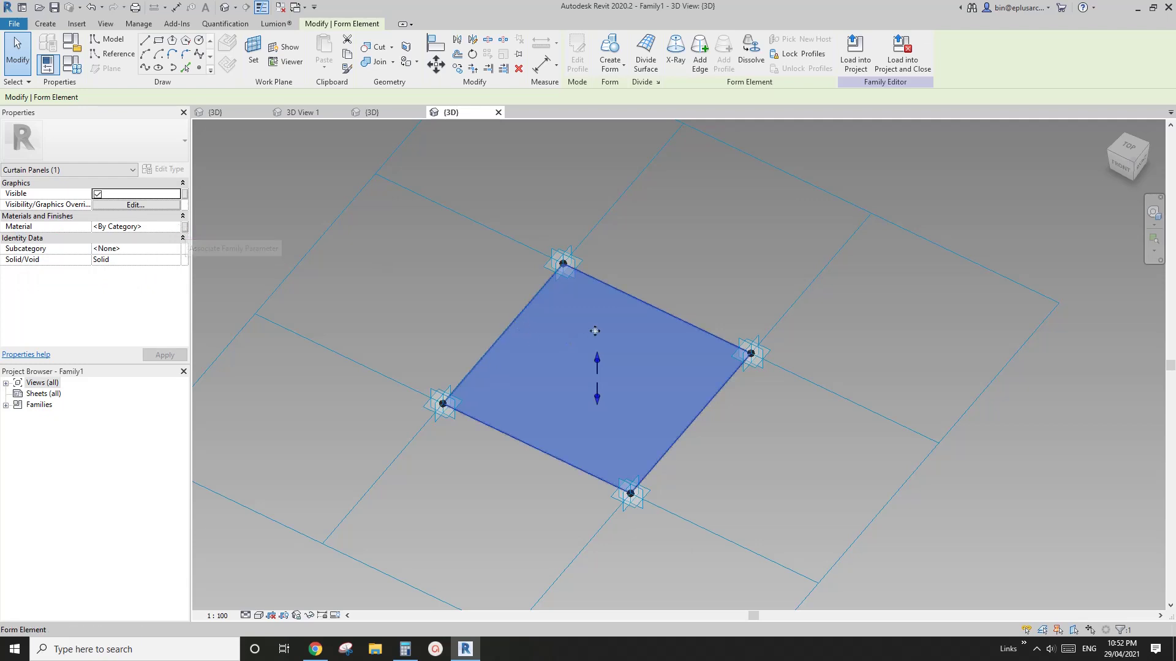
click(153, 226)
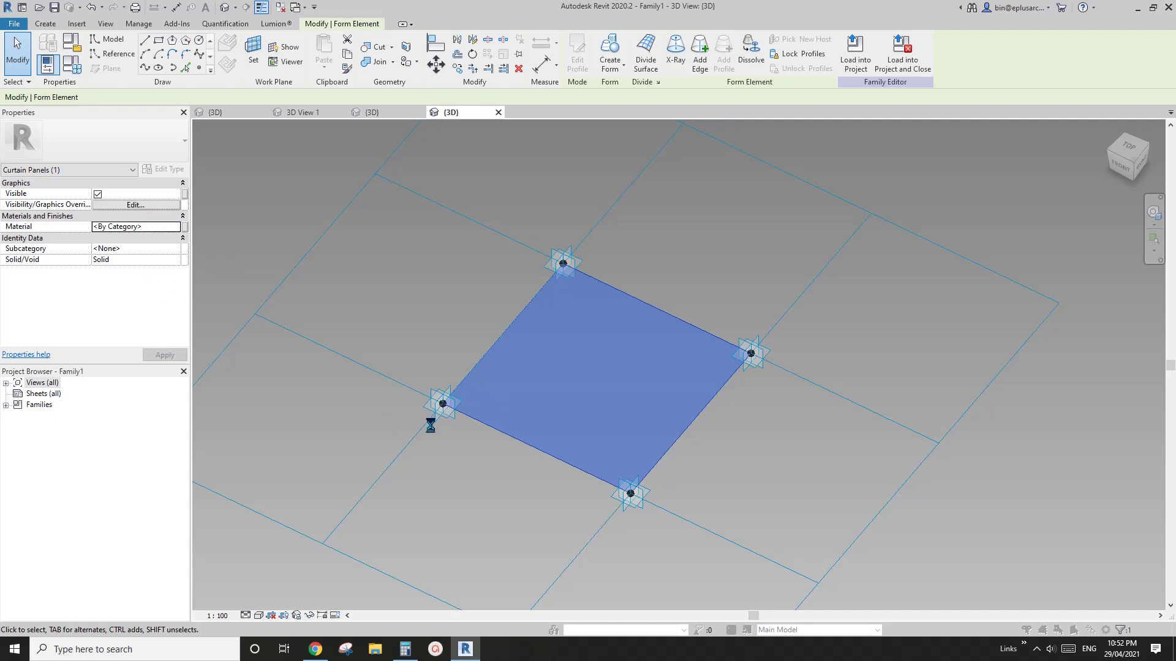
click(122, 431)
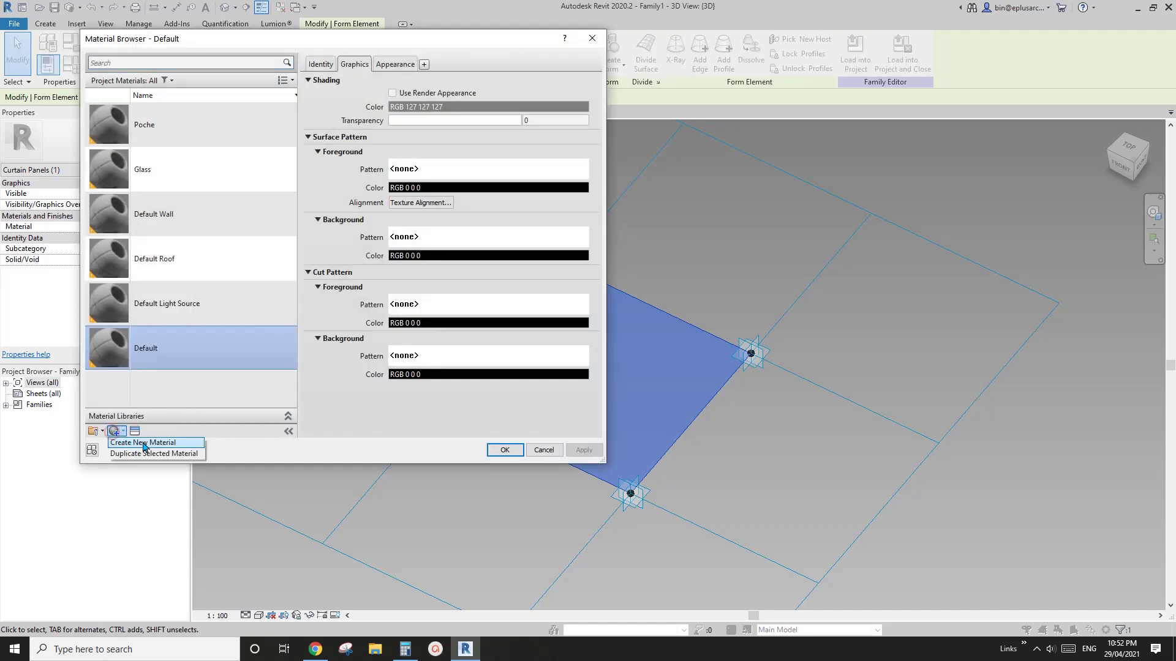
click(143, 443)
right_click(184, 291)
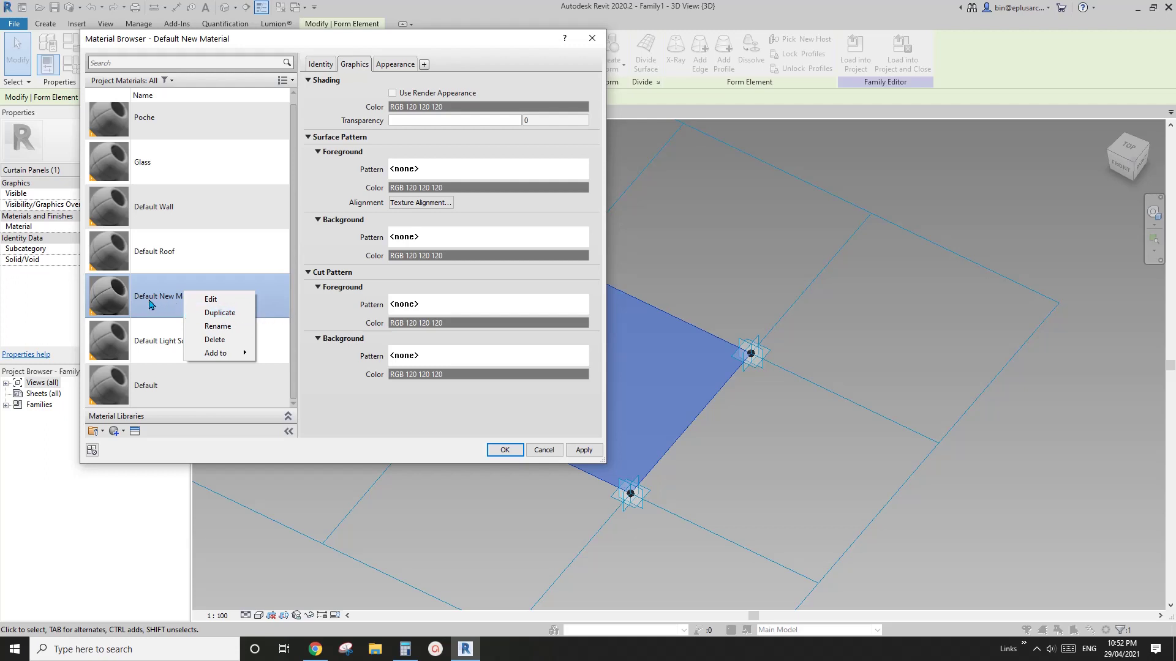
click(229, 327)
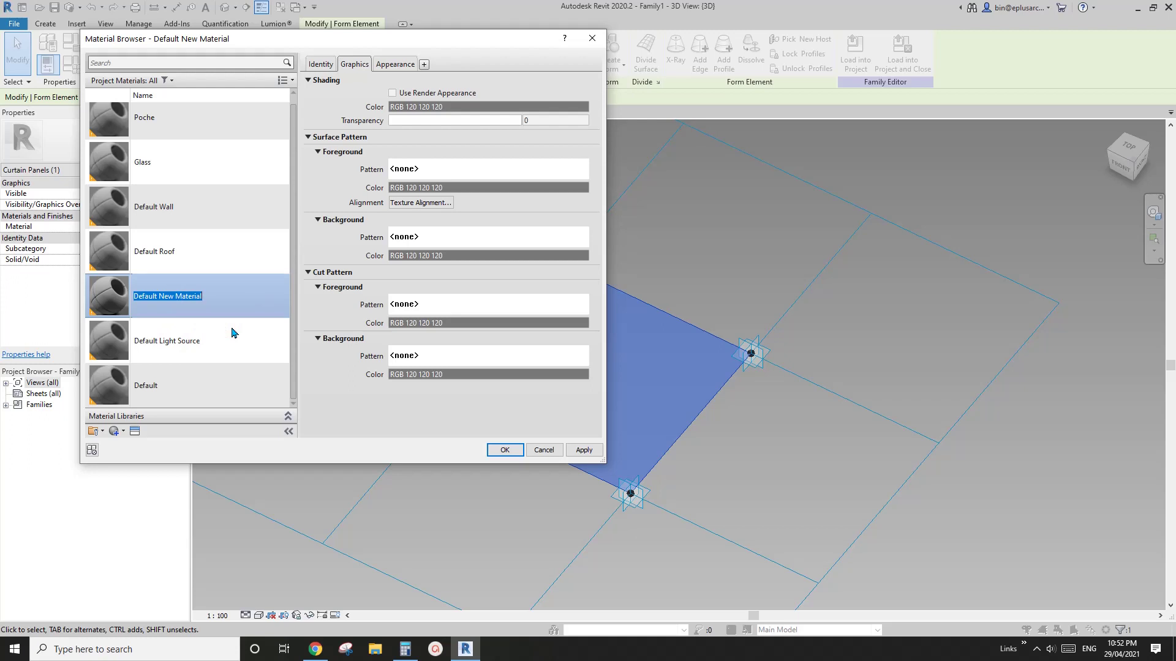
text(Panels)
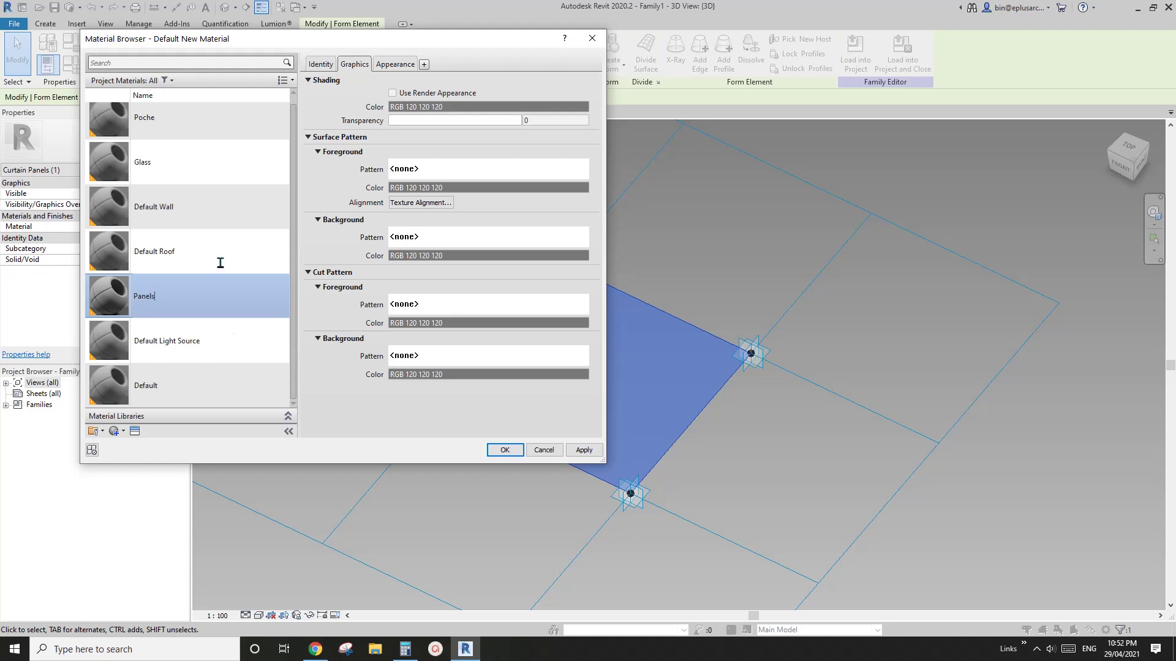
click(182, 256)
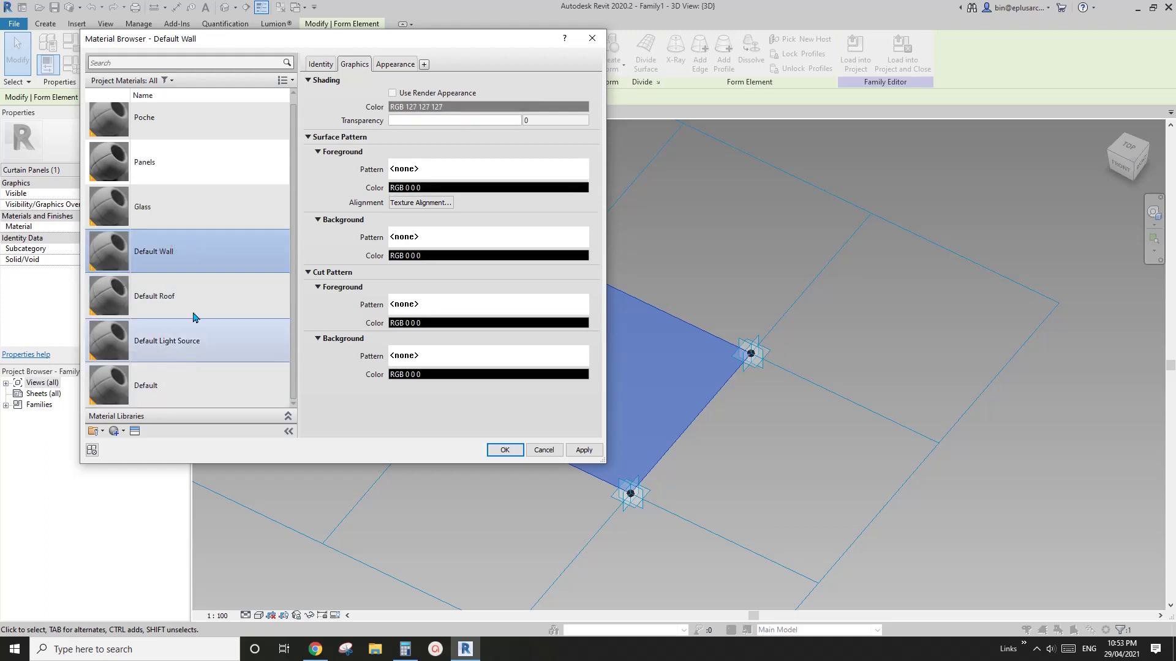
Step: Create a model surface pattern named 200mm H for the Panels material, using parallel lines at a 0° line angle
click(184, 162)
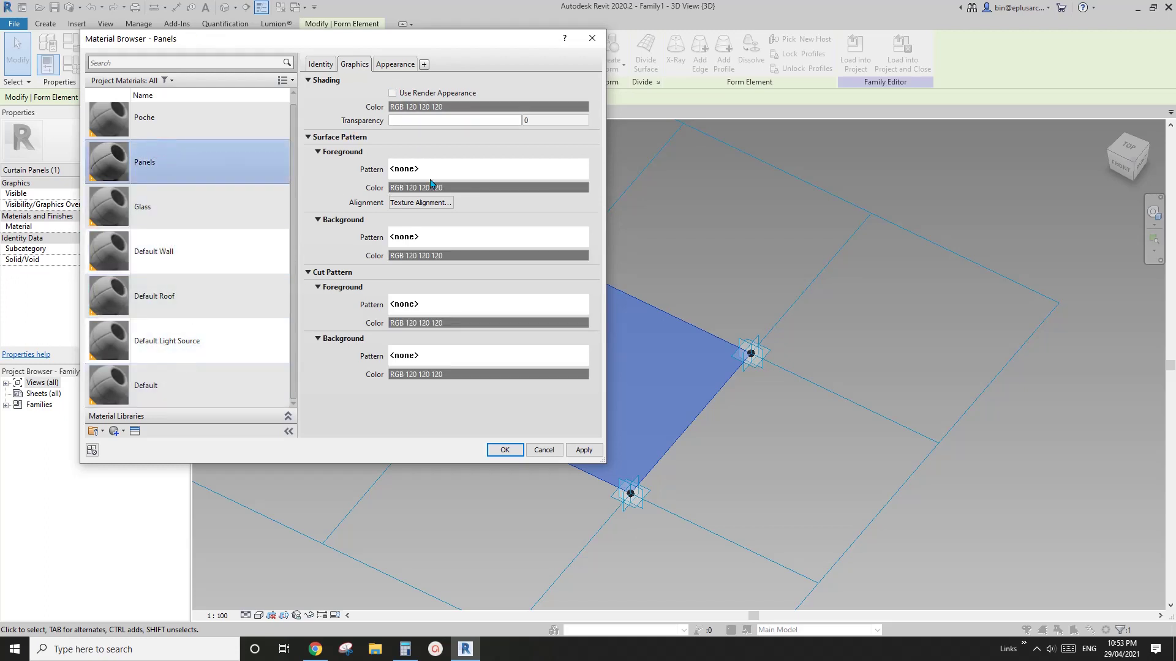
click(454, 172)
click(713, 150)
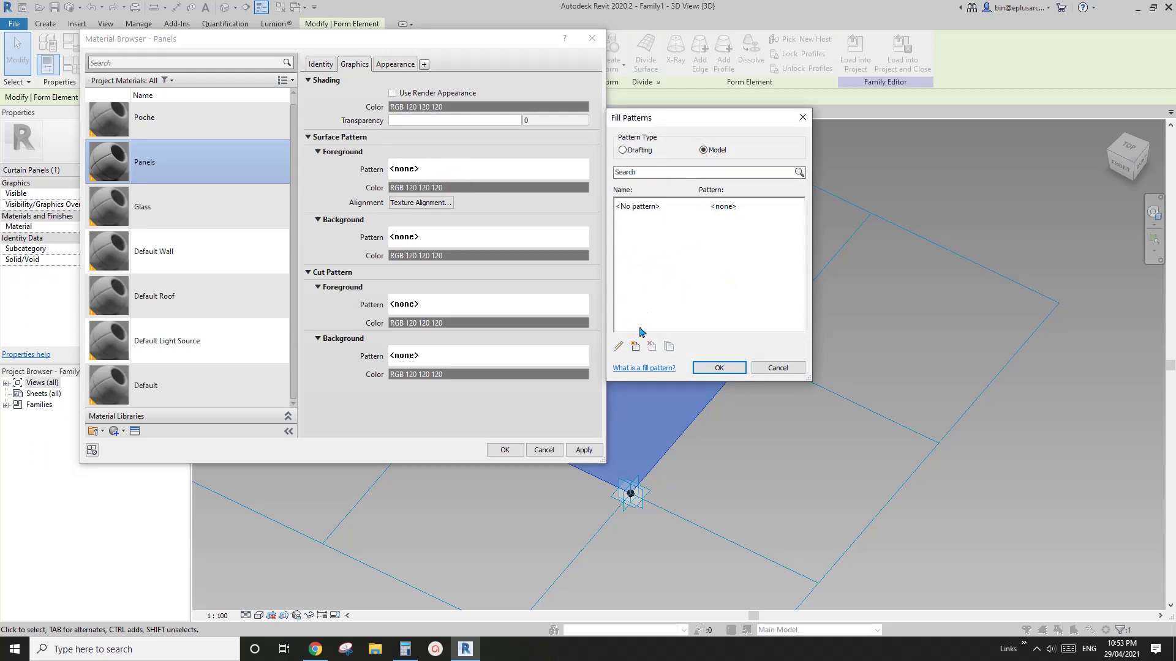
click(635, 348)
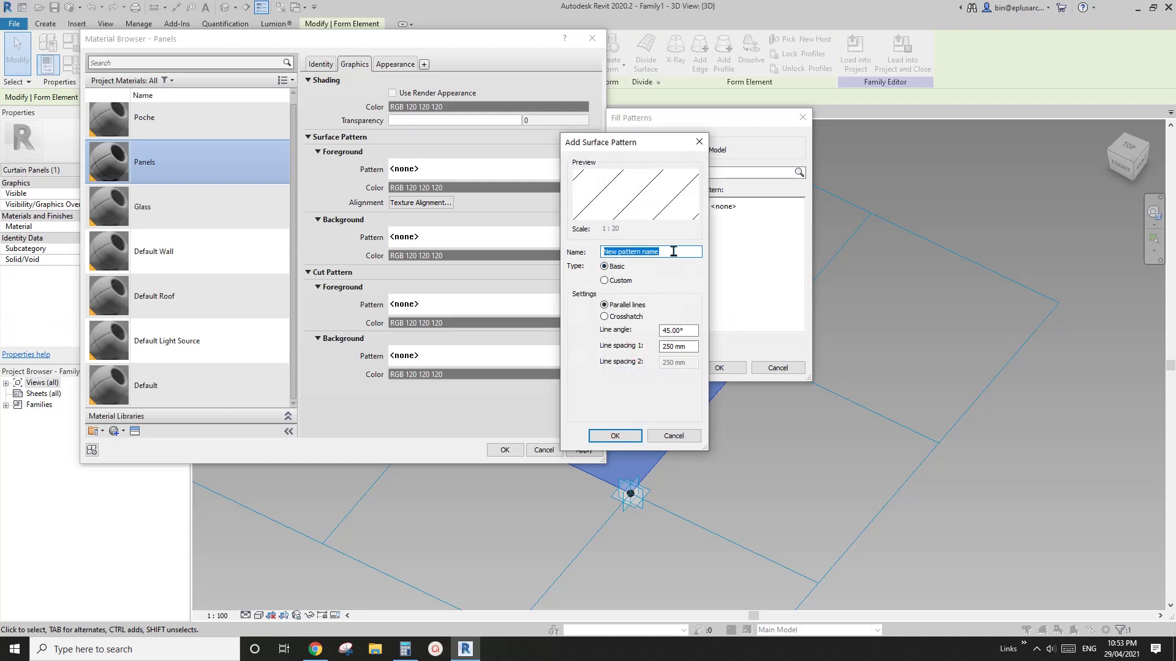
text(200mm H)
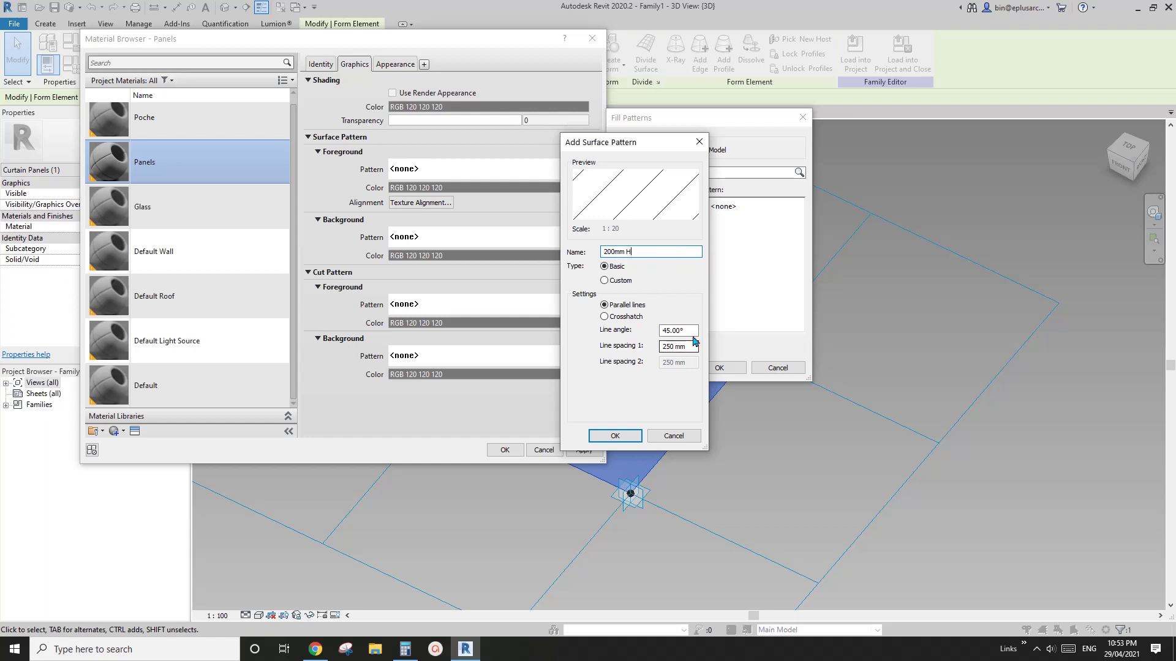
double_click(687, 332)
text(0)
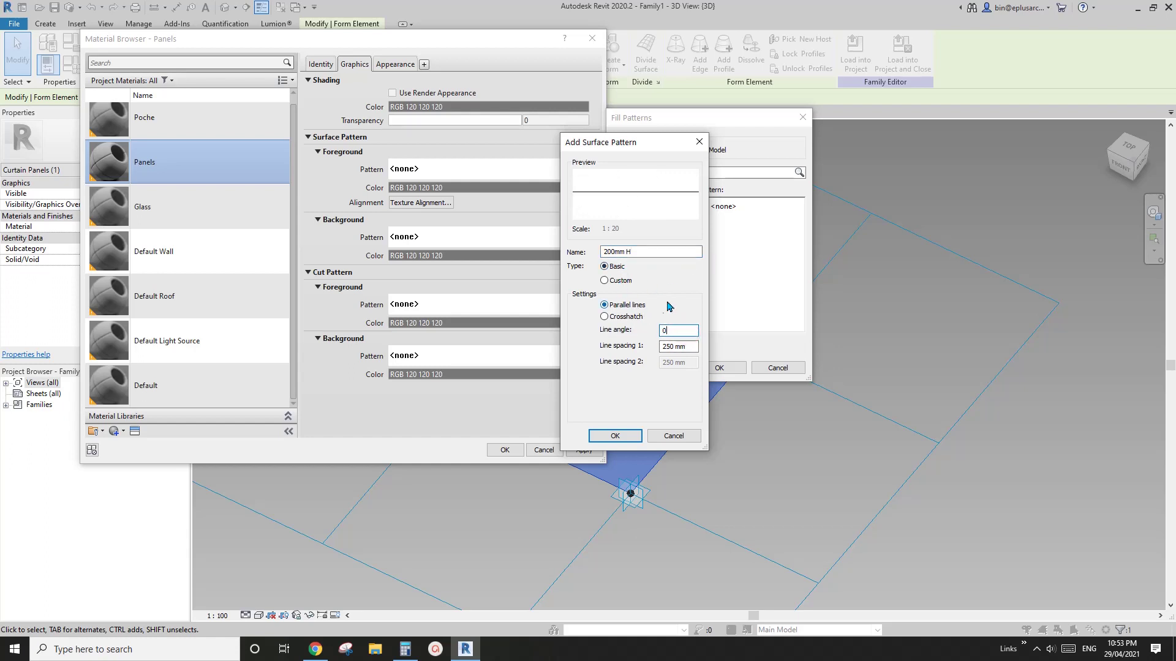
click(615, 435)
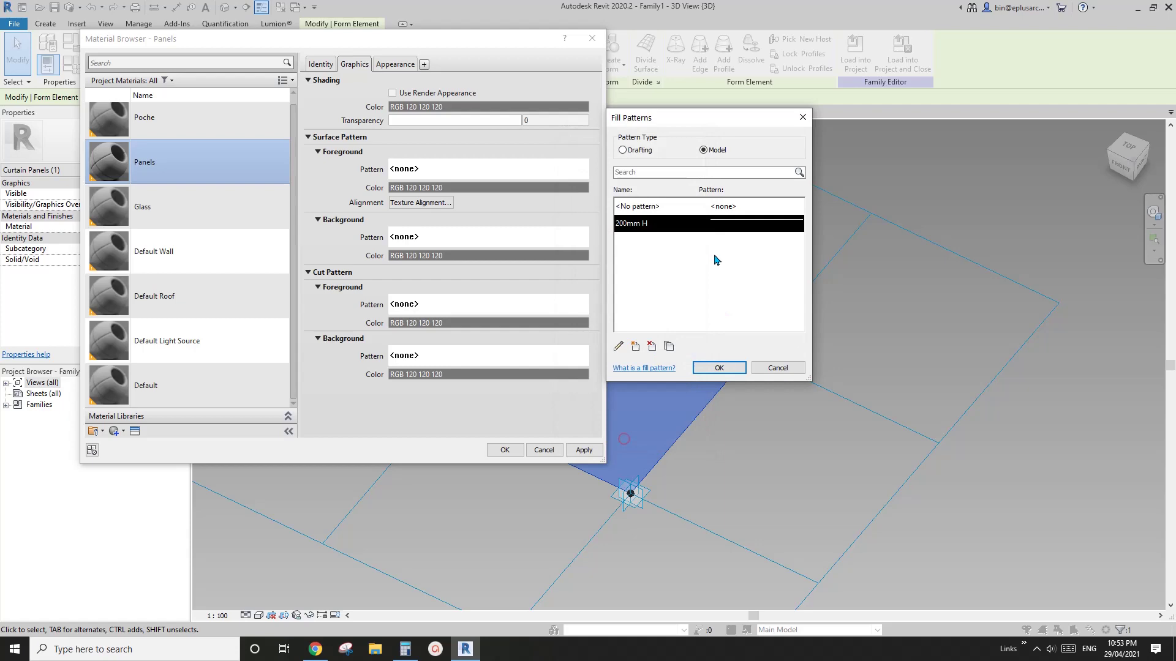
Step: Assign 200mm H as the foreground surface pattern of Panels and apply the material to the planar panel form
click(717, 368)
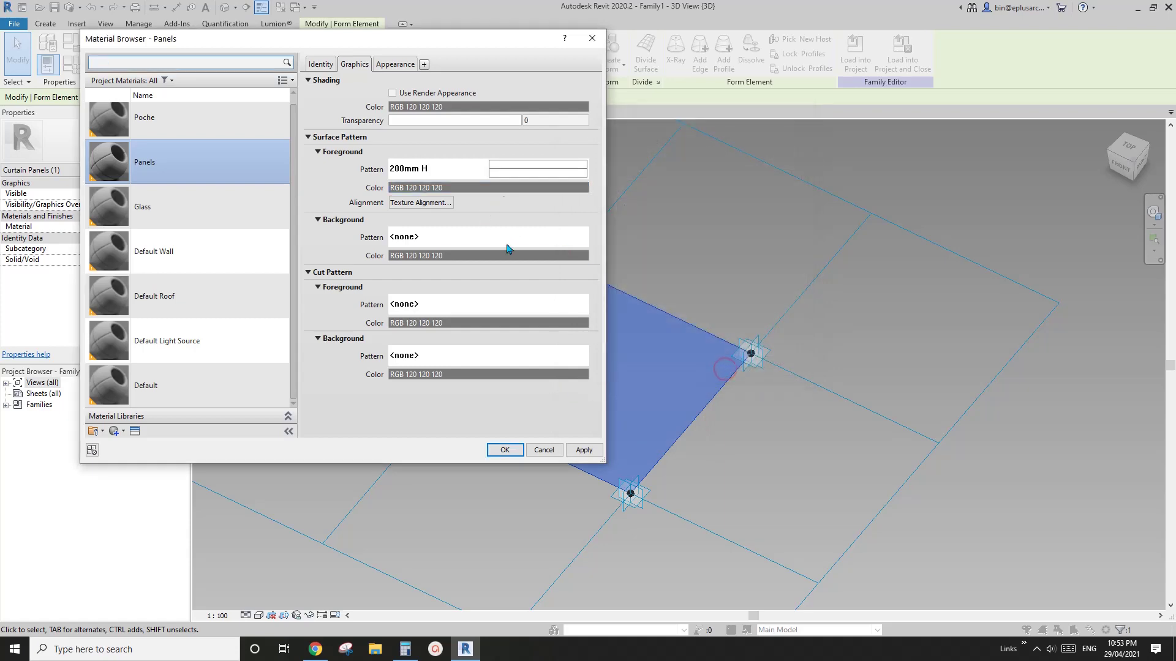
click(505, 450)
click(780, 431)
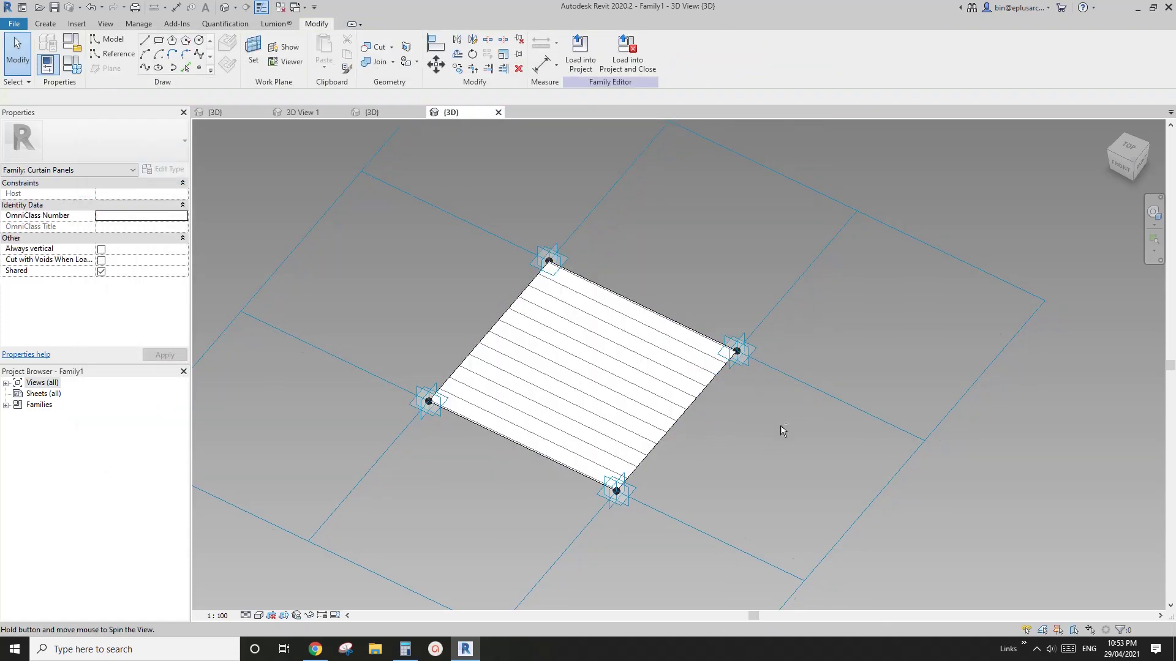
shift+middle_drag(782, 430, 635, 251)
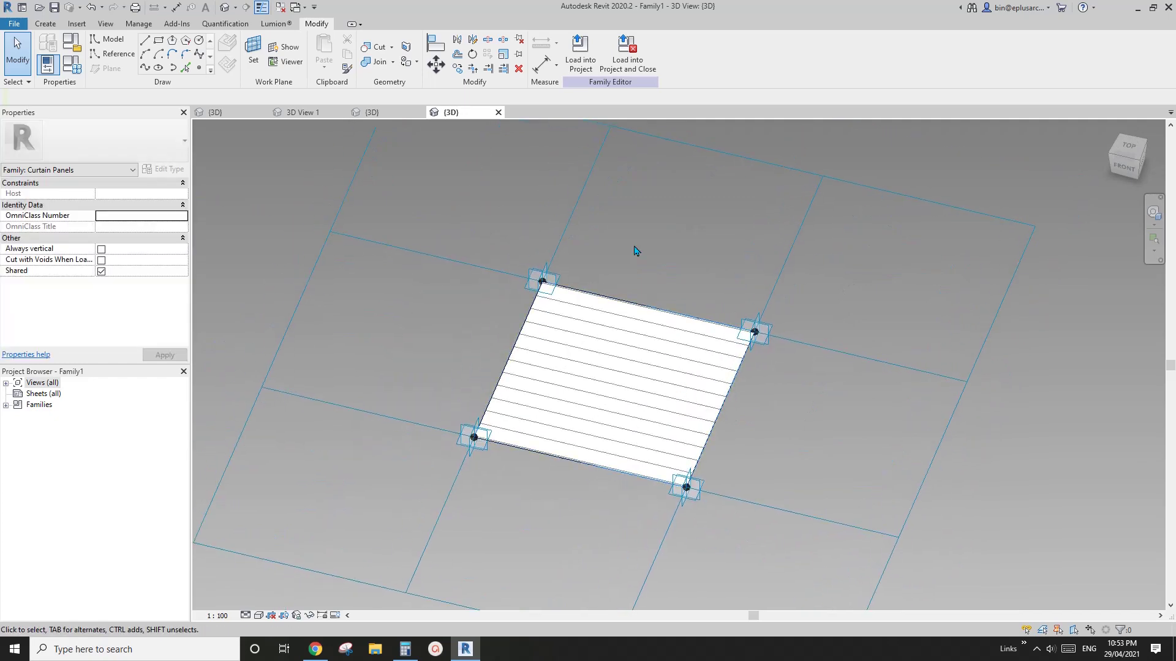
Step: Load the curtain panel family into Family5.rfa
click(580, 52)
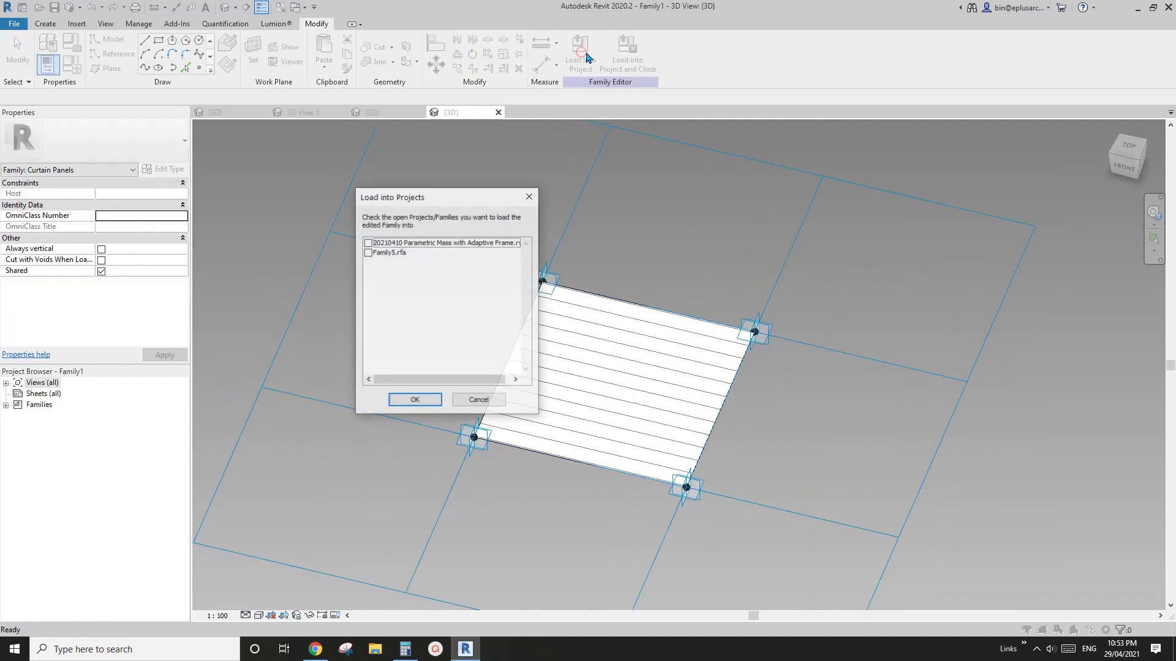
click(367, 253)
click(414, 400)
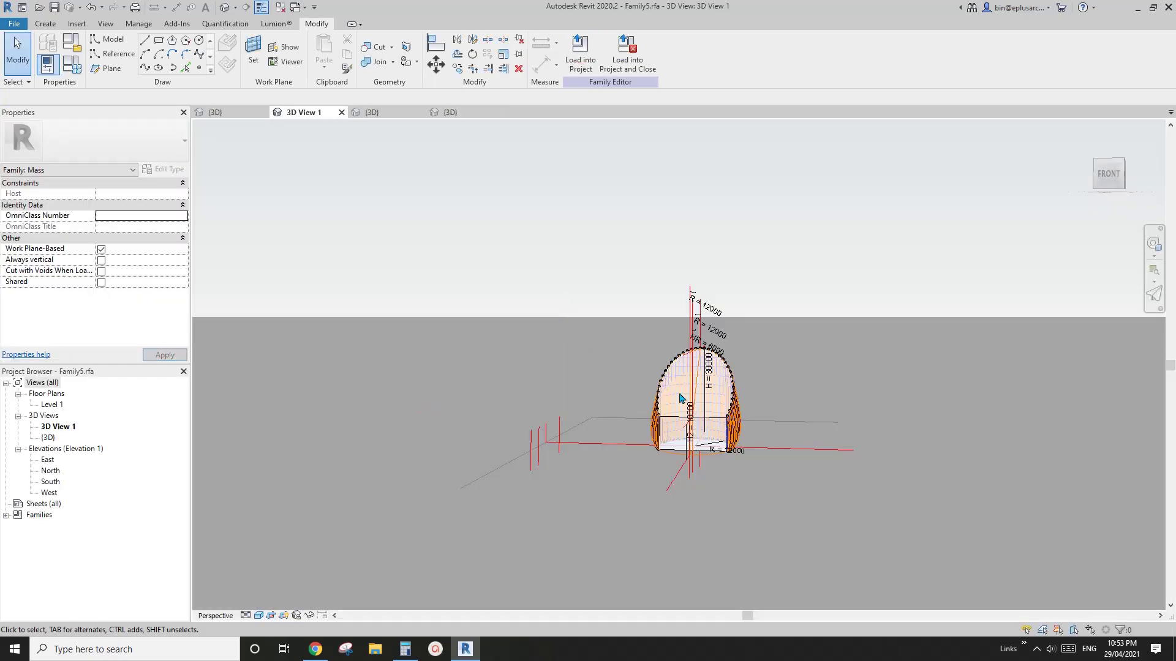
shift+middle_drag(680, 398, 477, 389)
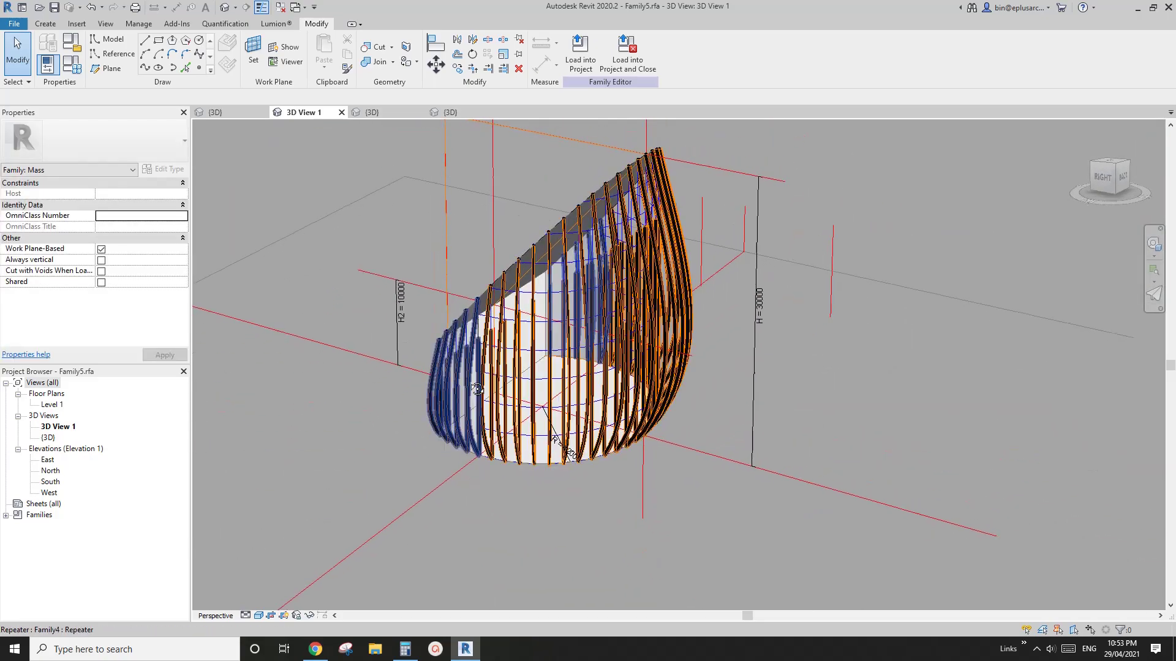
Step: Open the {3D} view of the mass family and apply the Rectangle Family1 panel to the outer divided surface
double_click(48, 438)
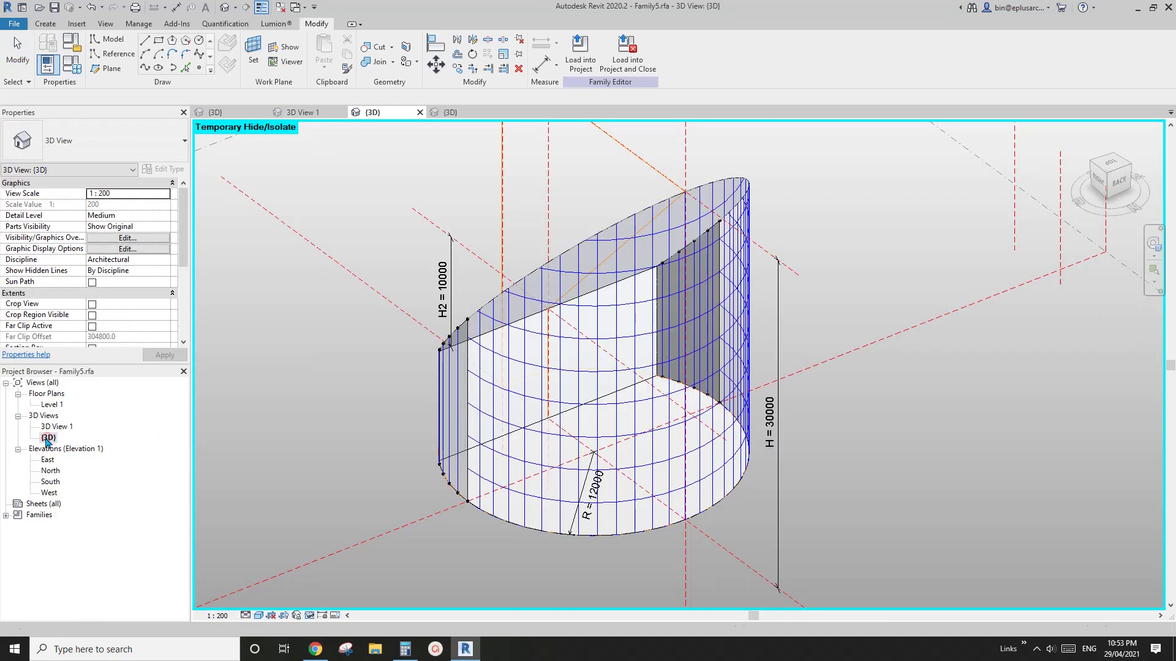
click(508, 380)
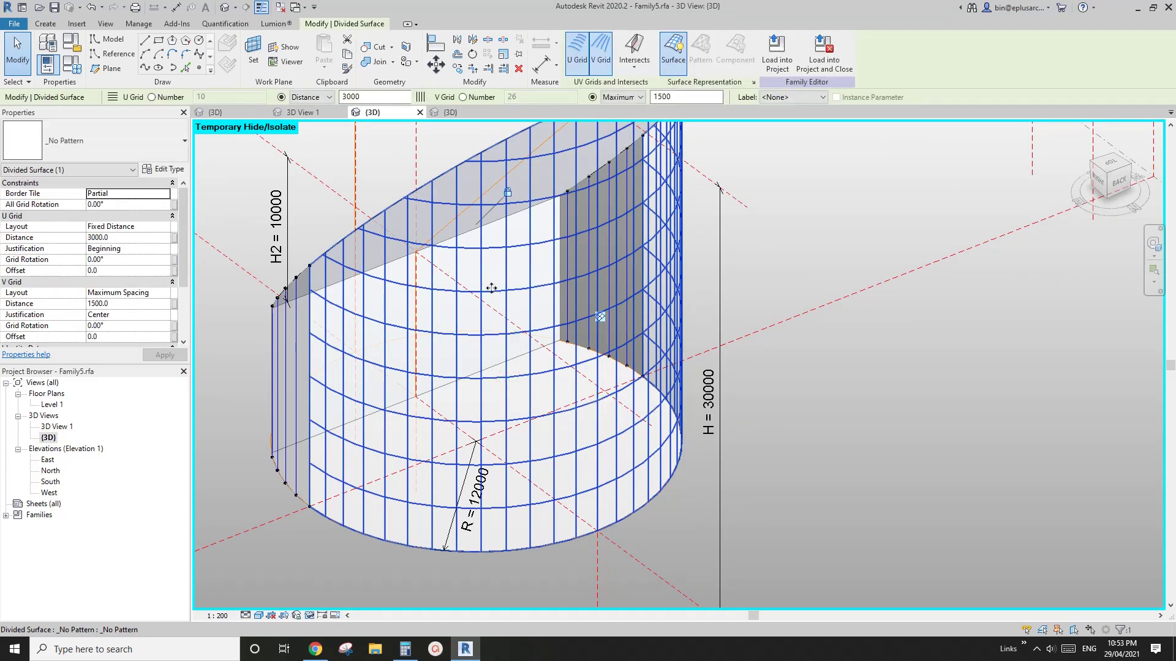
click(92, 140)
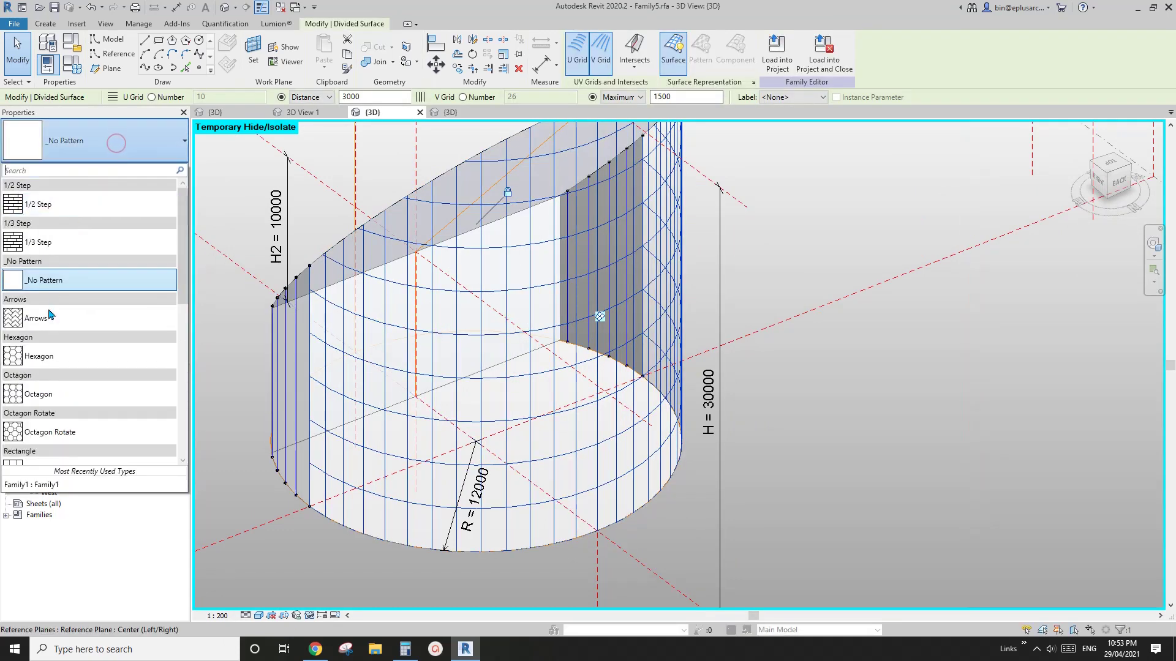
scroll(73, 315, down, 2)
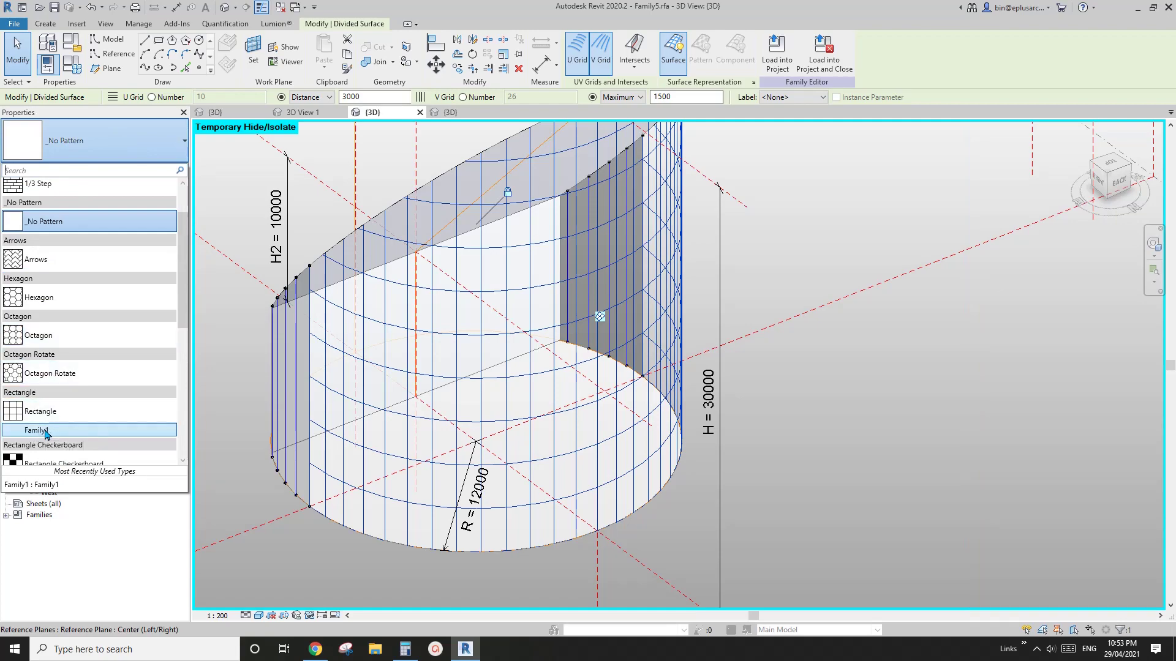
click(46, 432)
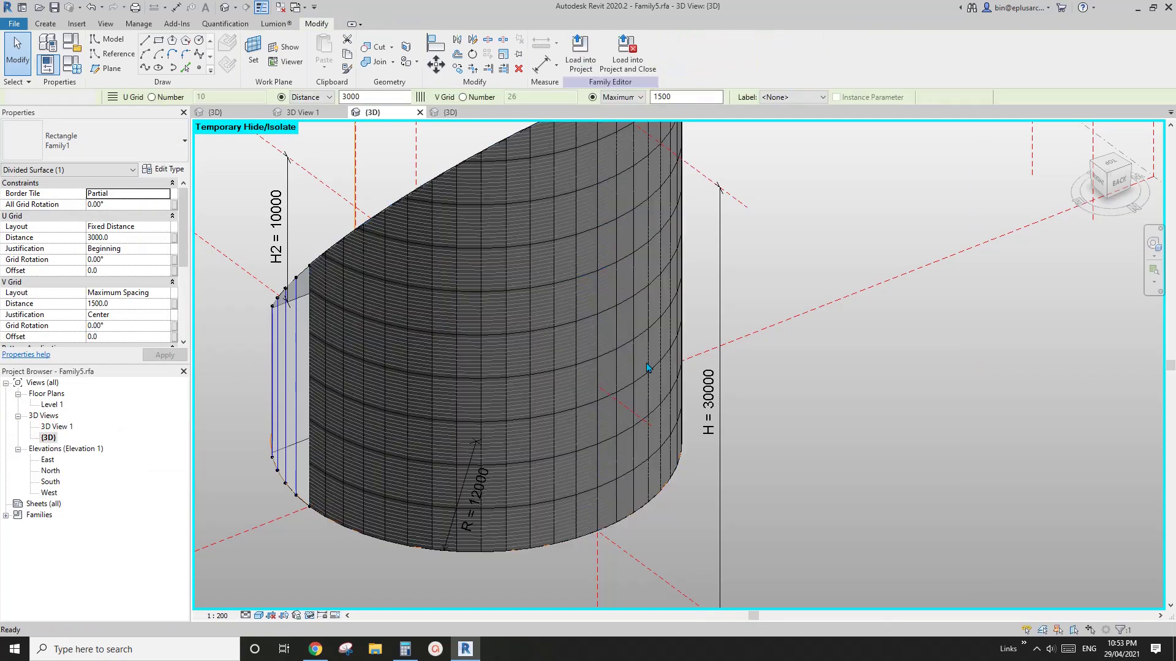
key(Escape)
Step: Reset the temporary hide/isolate and compare the ribbed, panelled mass with the Tjibaou reference photo in Chrome
mouse_move(646, 367)
shift+middle_down()
mouse_move(522, 298)
mouse_move(389, 292)
mouse_move(656, 311)
mouse_move(712, 293)
mouse_move(847, 343)
mouse_move(699, 434)
mouse_move(709, 371)
mouse_move(653, 389)
shift+middle_up()
key(r)
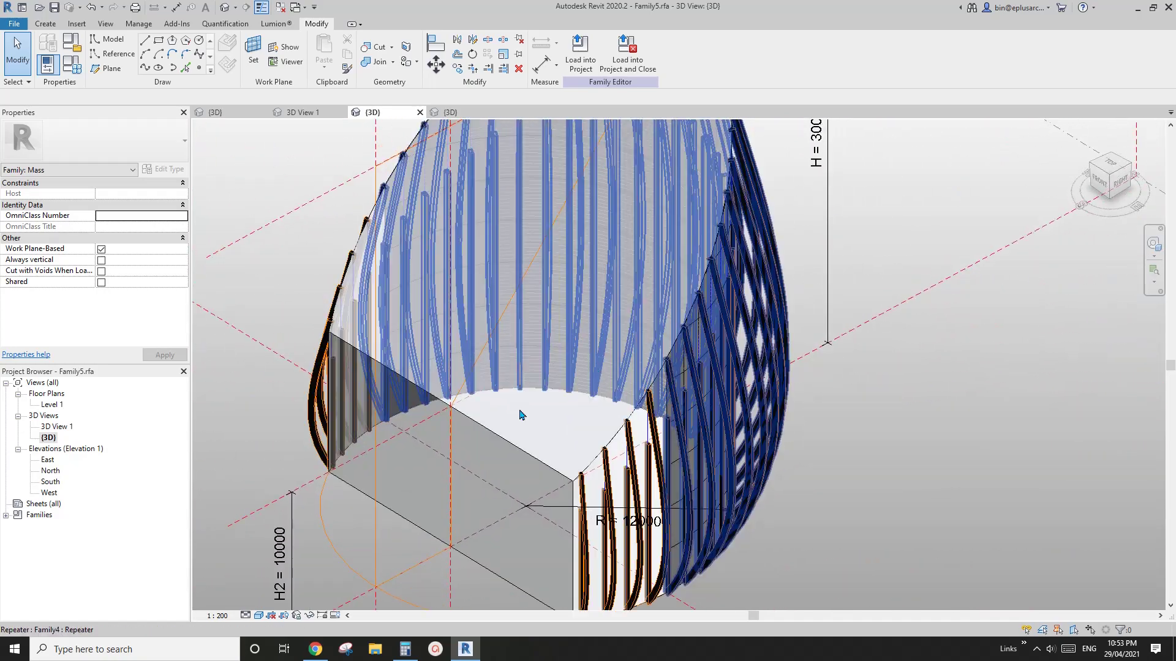
click(319, 654)
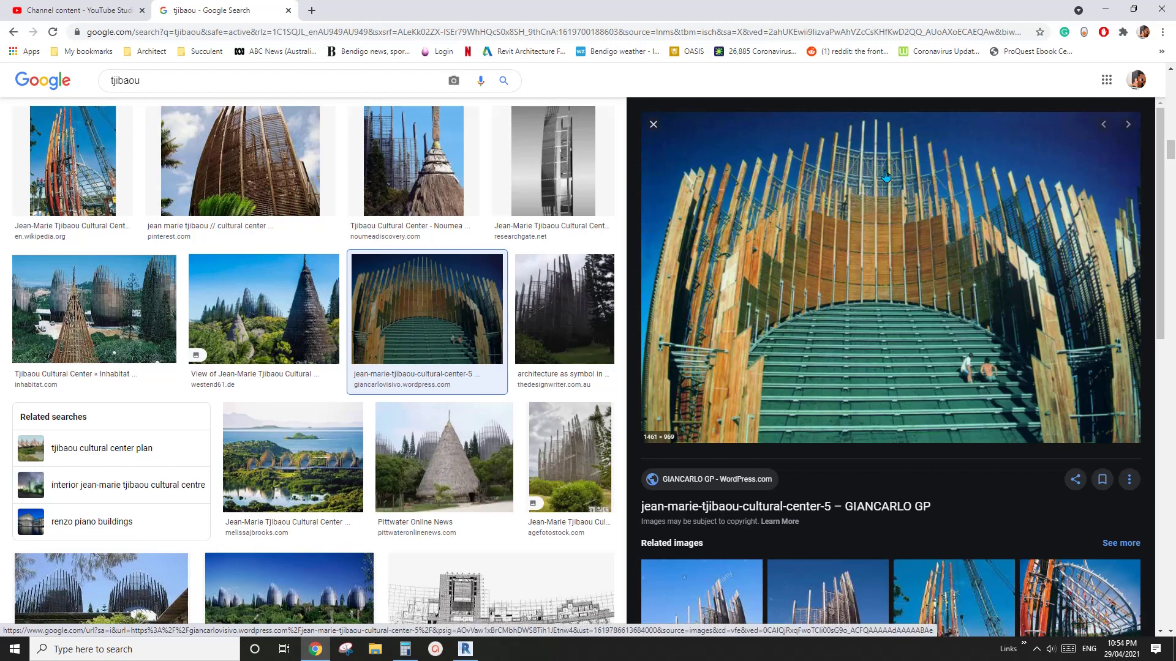
click(466, 649)
scroll(554, 462, down, 1)
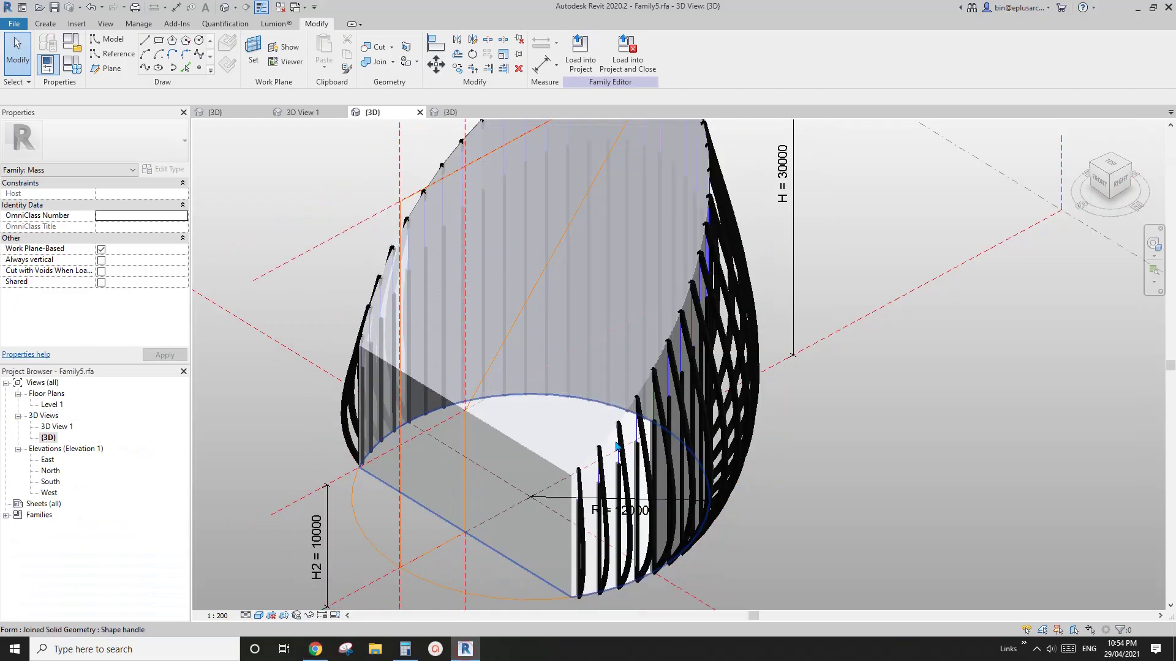
shift+middle_drag(619, 448, 559, 298)
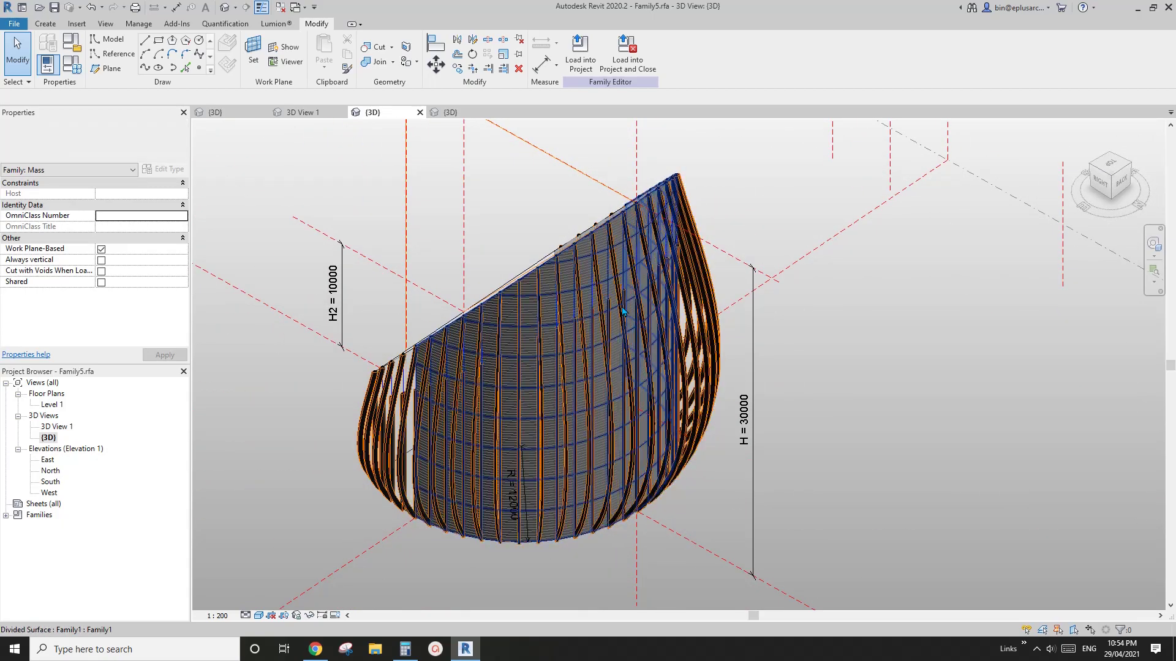
shift+middle_drag(637, 257, 573, 368)
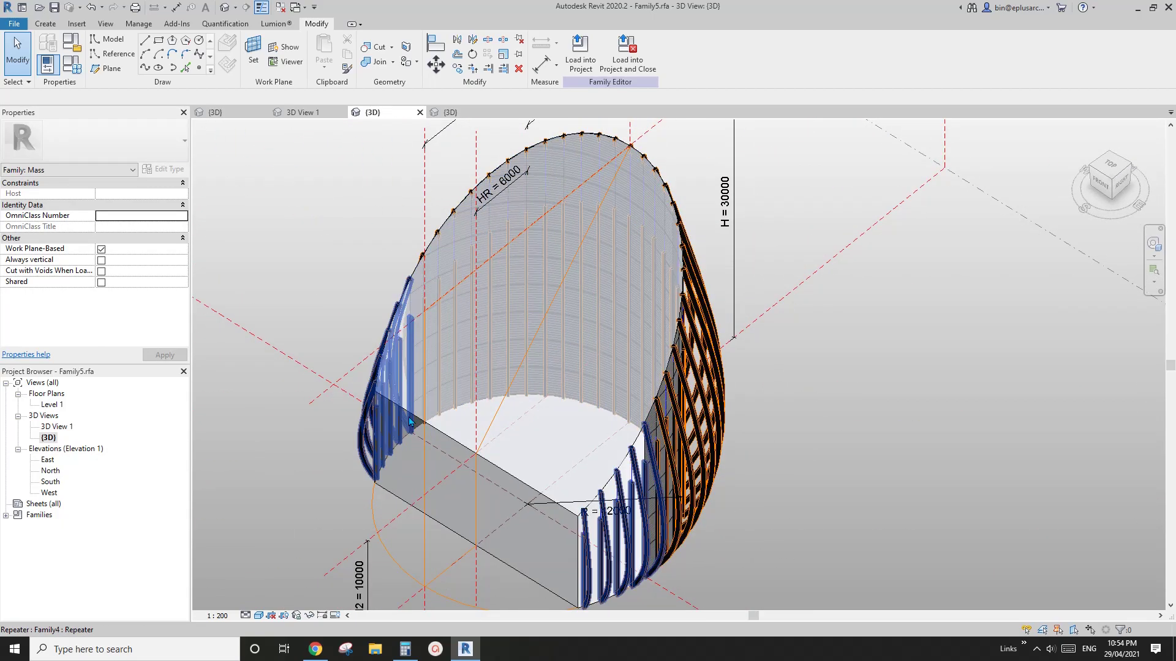
shift+middle_drag(391, 429, 610, 365)
scroll(547, 264, up, 5)
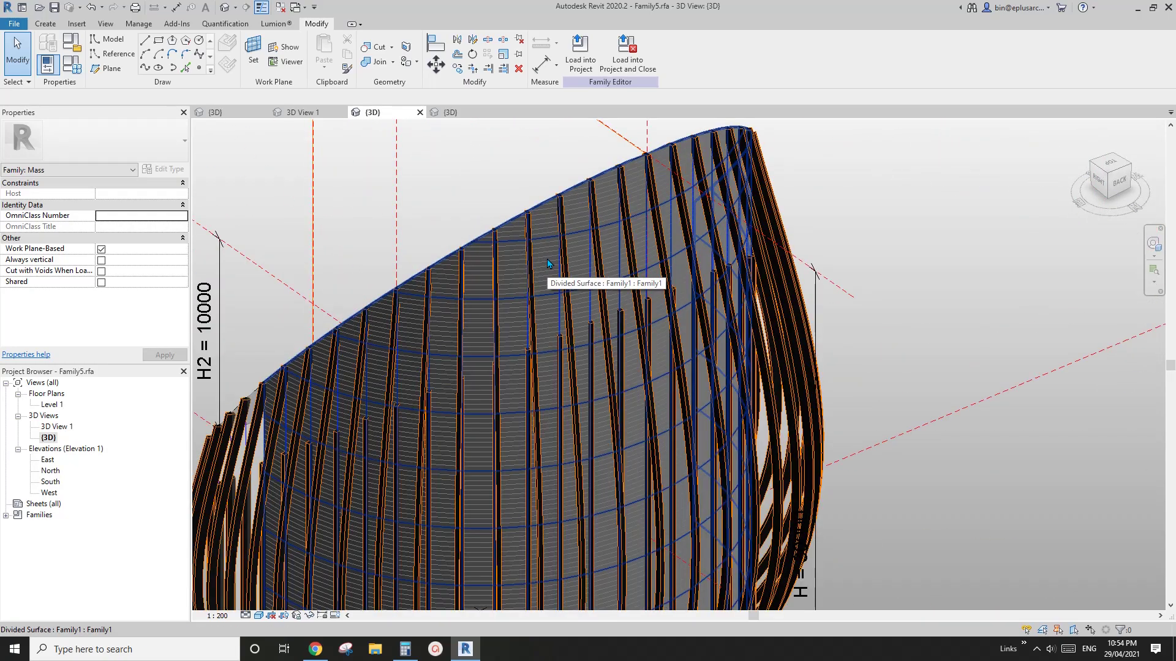
scroll(547, 264, down, 3)
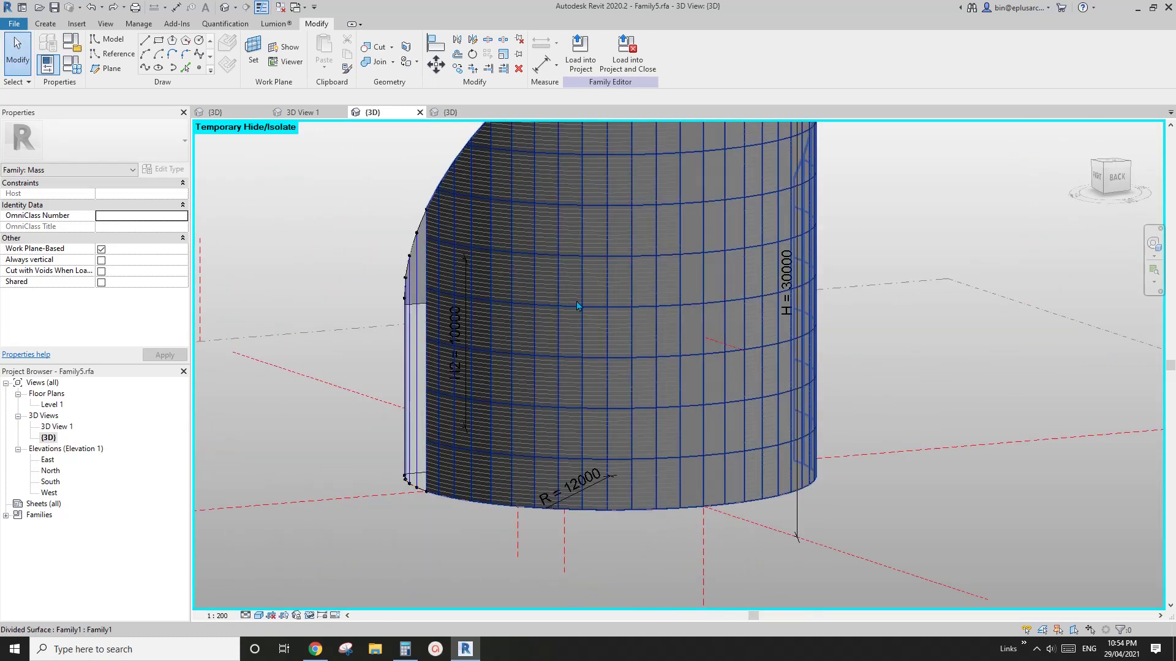
Step: Examine the isolated outer surface from several sides, checking how the panels meet its sloped top edge
shift+middle_drag(577, 305, 589, 380)
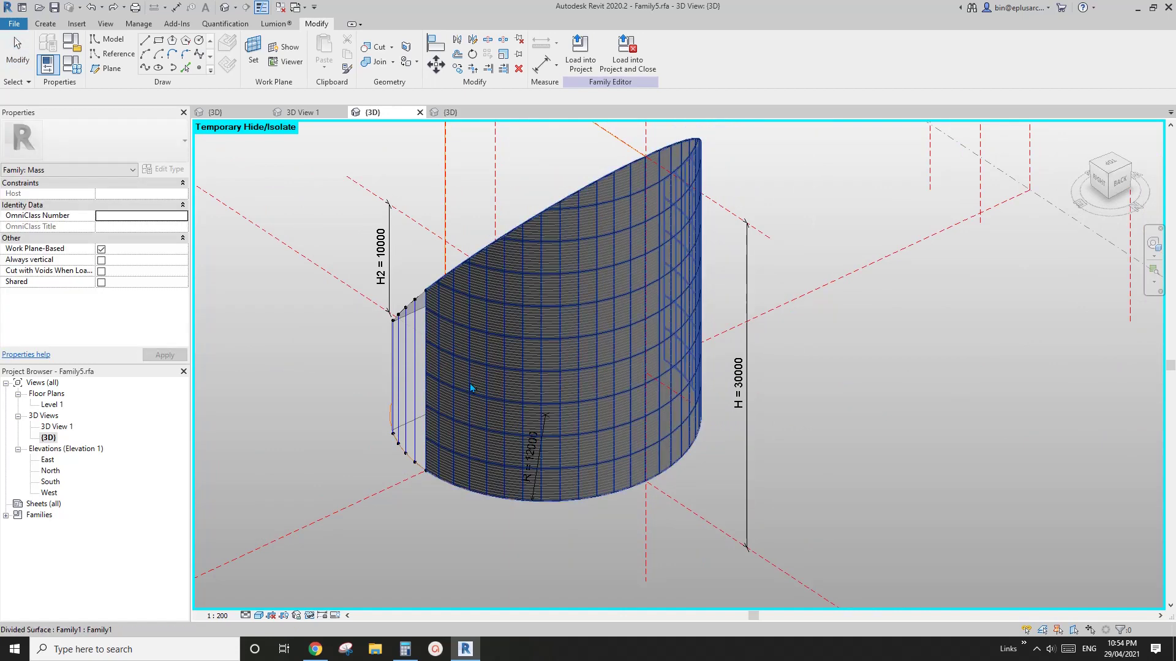
scroll(469, 384, up, 1)
middle_drag(469, 383, 450, 408)
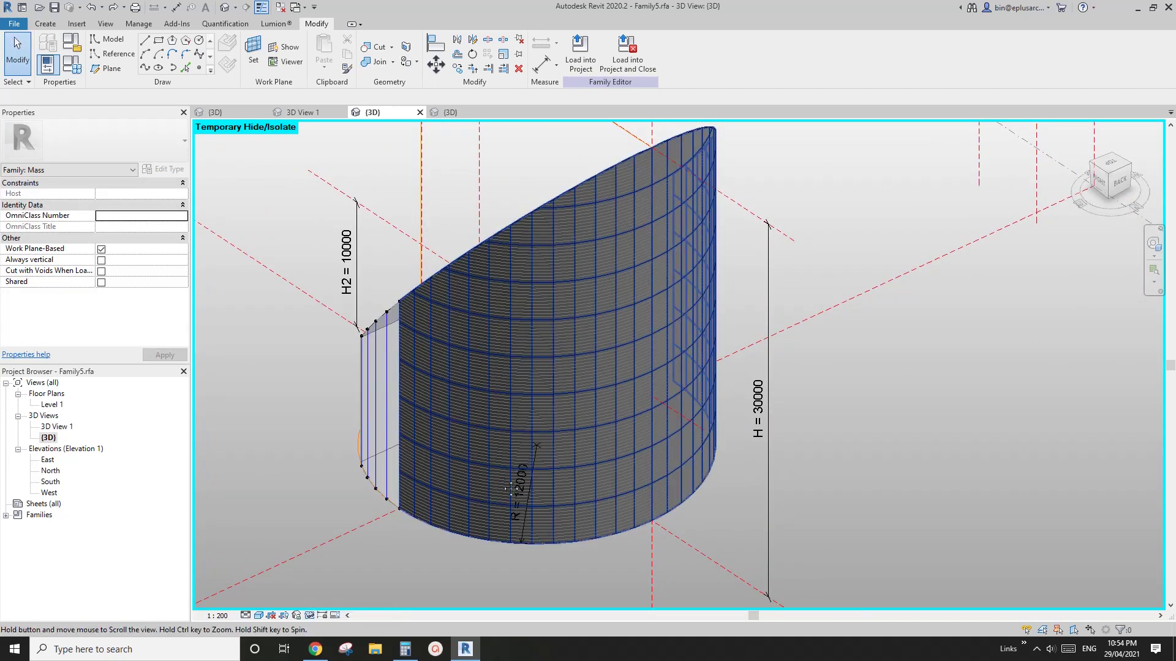
mouse_move(502, 441)
shift+middle_down()
mouse_move(544, 398)
mouse_move(678, 331)
shift+middle_up()
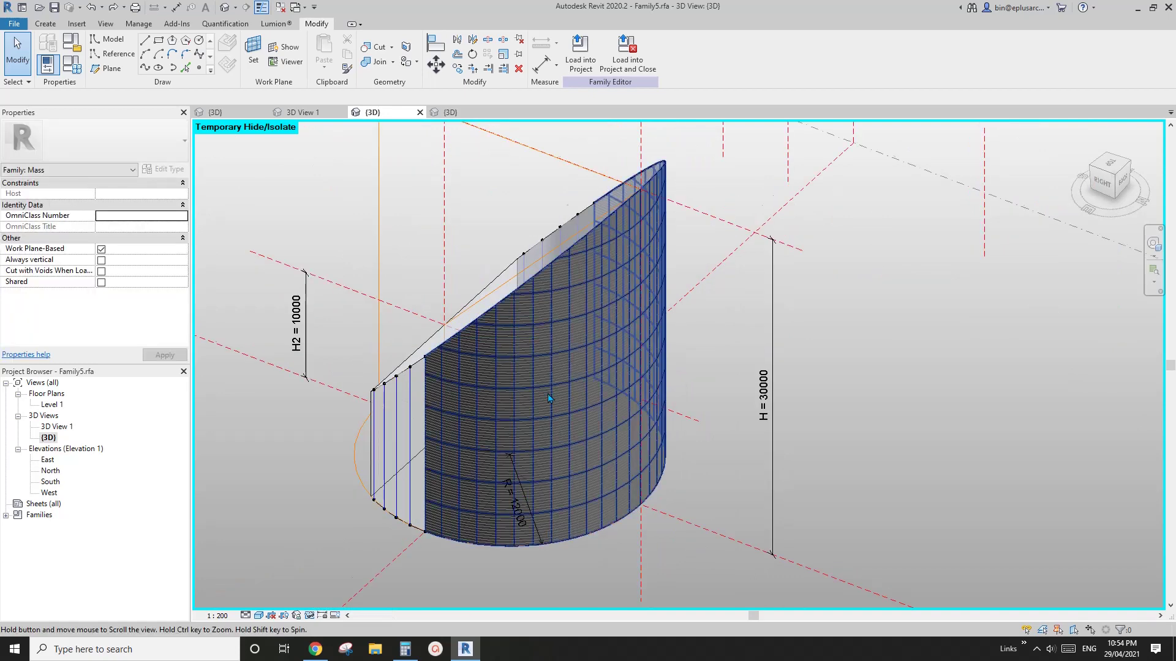
middle_drag(605, 446, 571, 397)
scroll(572, 397, down, 1)
click(514, 371)
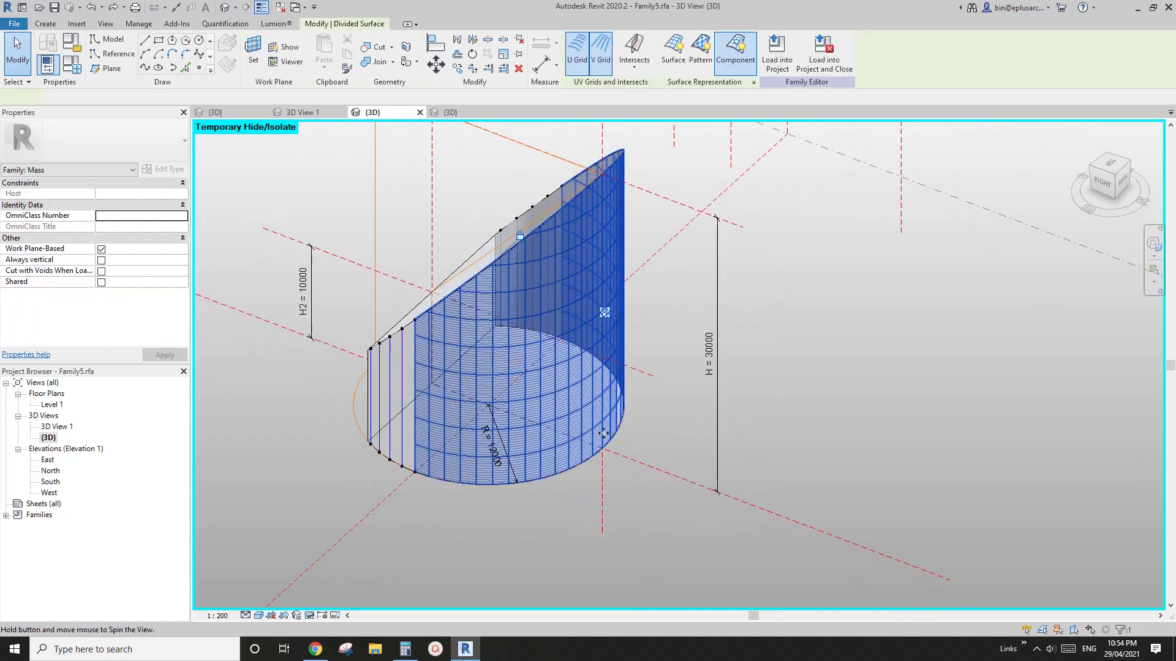
mouse_move(603, 433)
shift+middle_down()
mouse_move(638, 452)
mouse_move(595, 432)
shift+middle_up()
key(Escape)
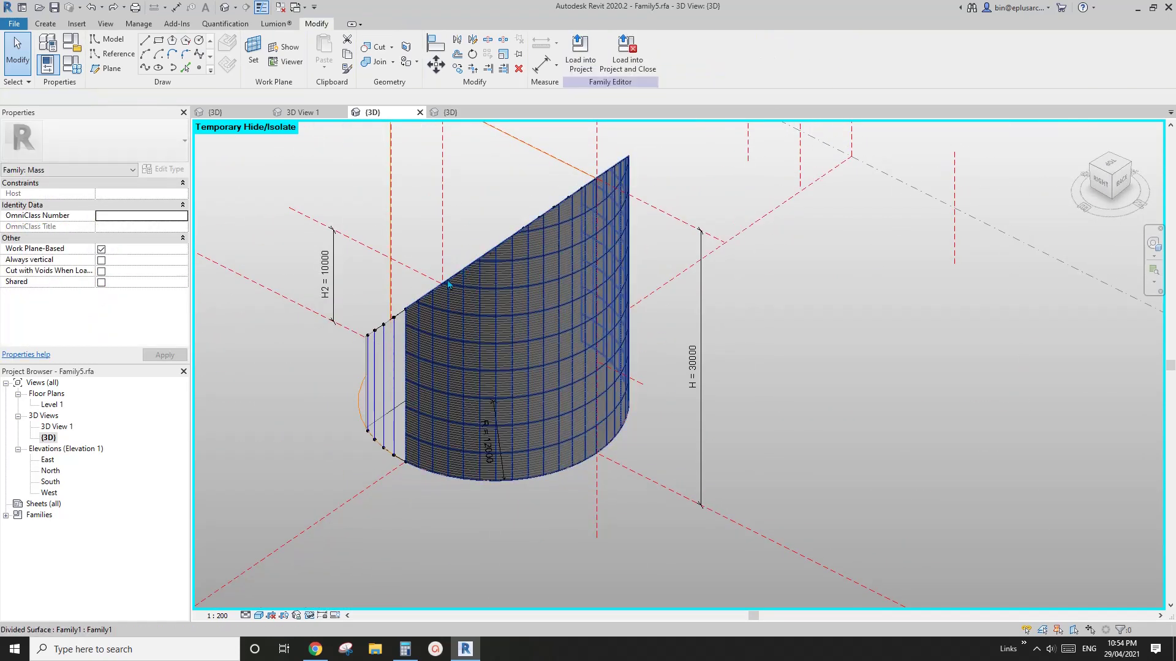
Step: Set the outer divided surface's Border Tile to Empty and inspect the panels along the sloped top edge
scroll(458, 373, up, 2)
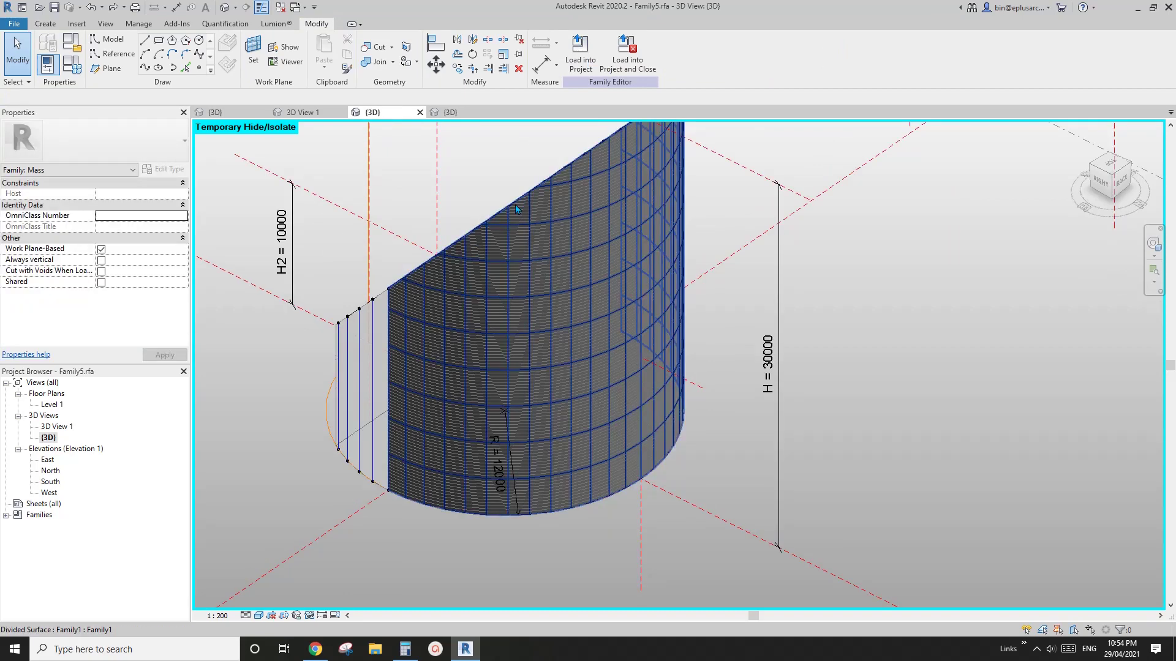
click(512, 243)
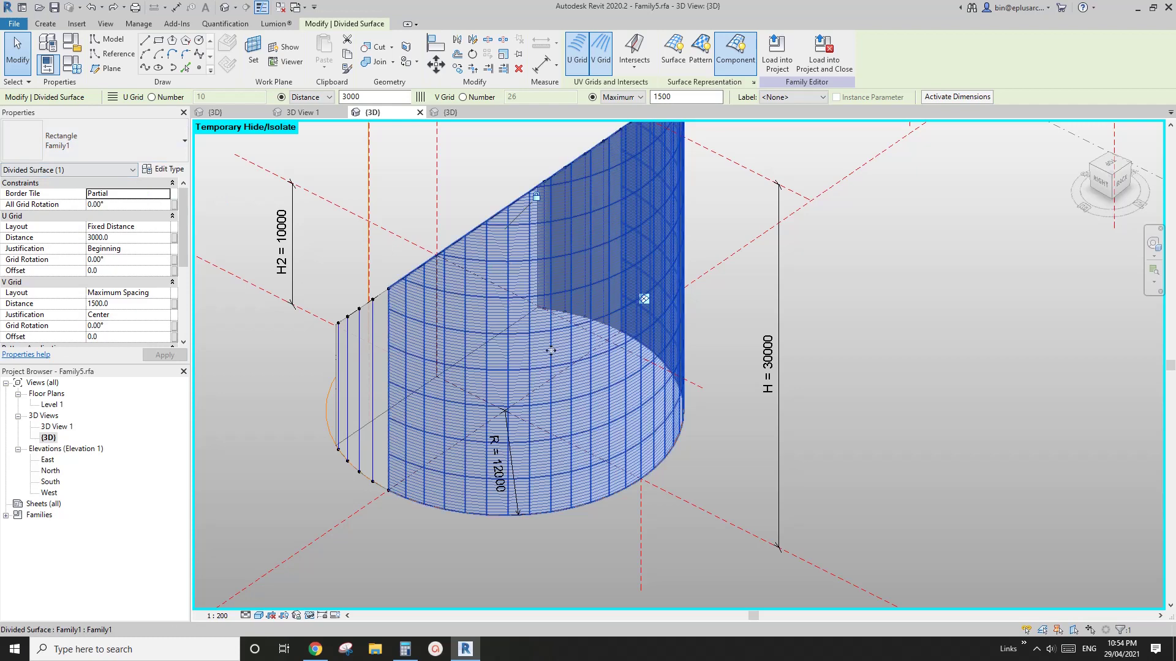
click(166, 193)
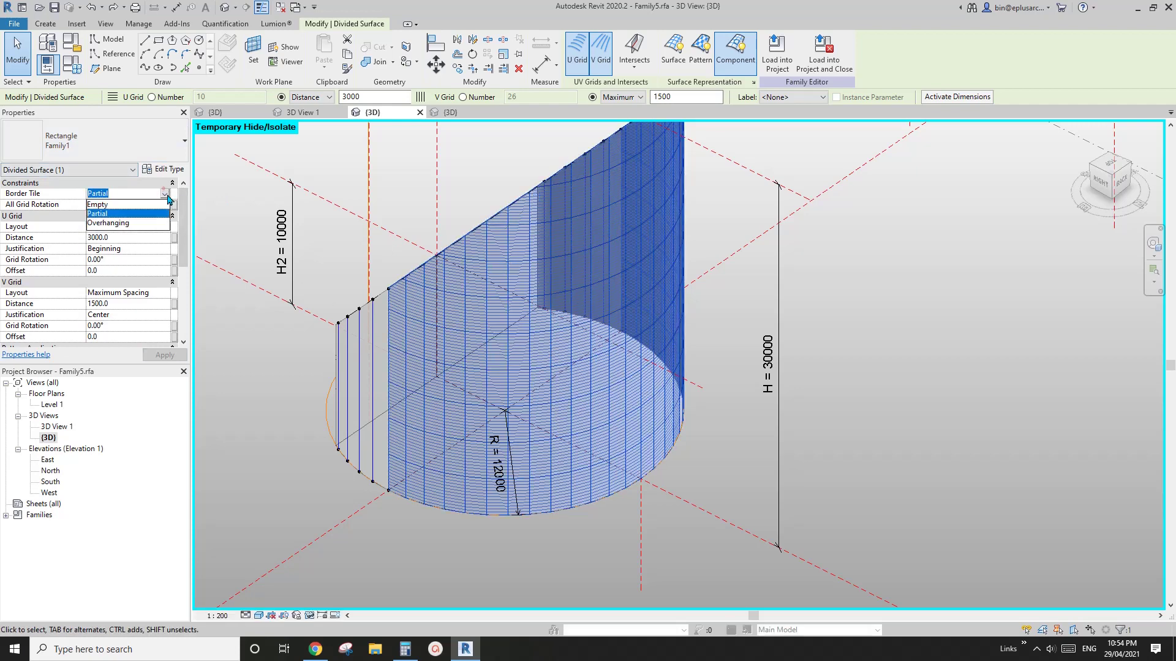
click(101, 207)
shift+middle_drag(453, 323, 476, 283)
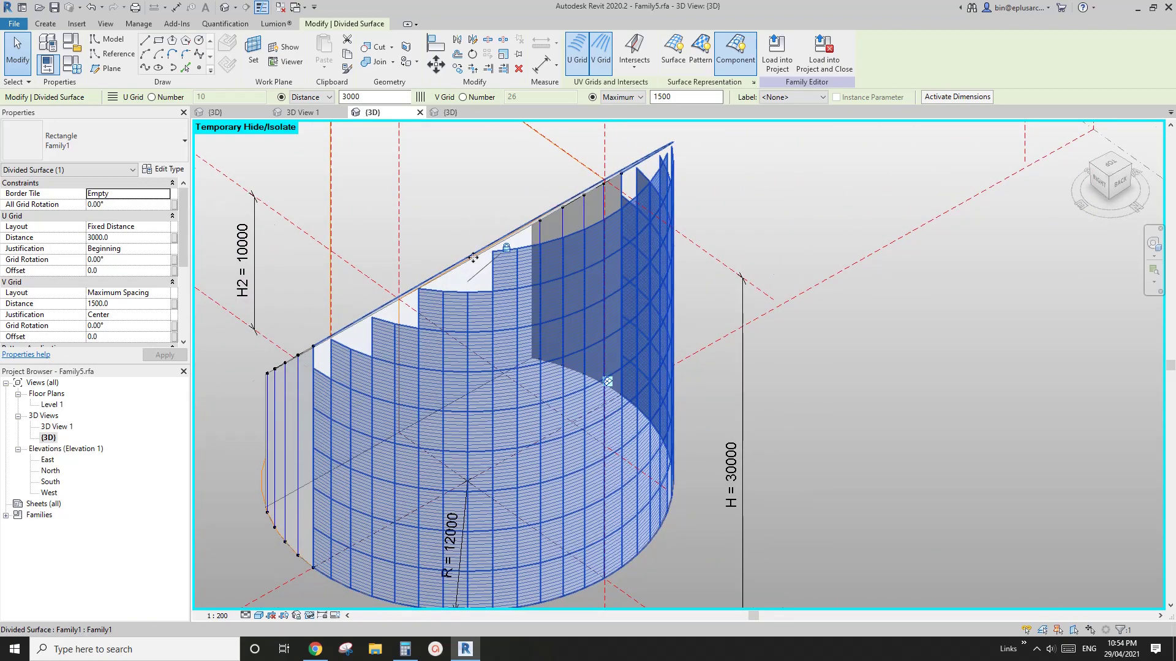
scroll(474, 257, up, 5)
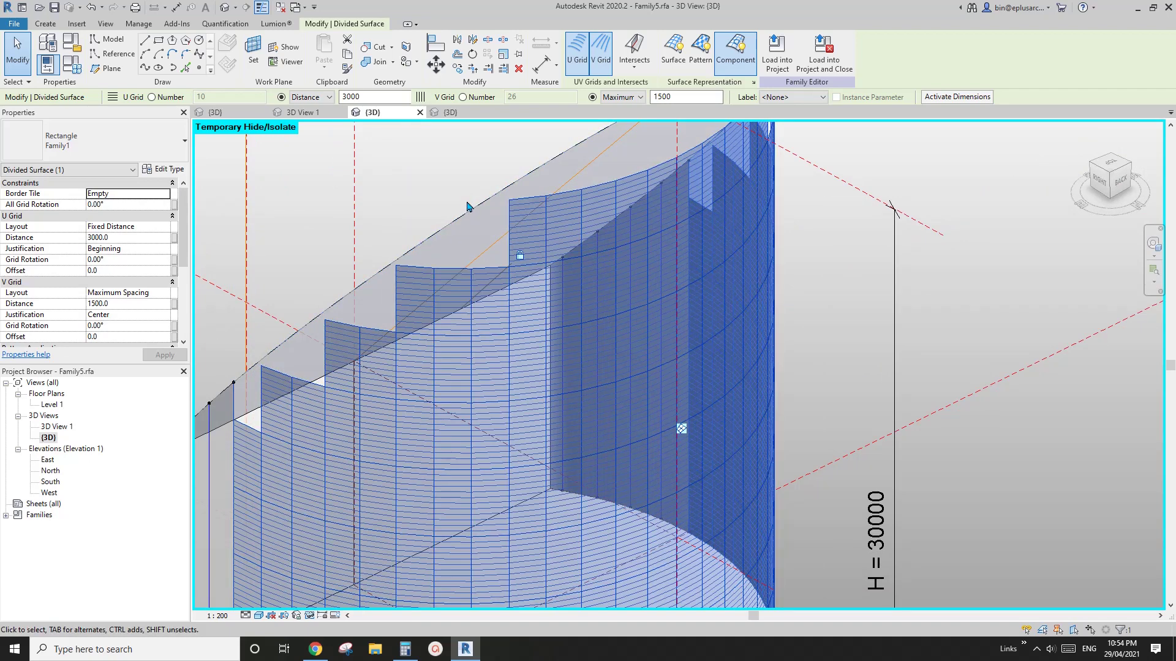
scroll(472, 213, up, 2)
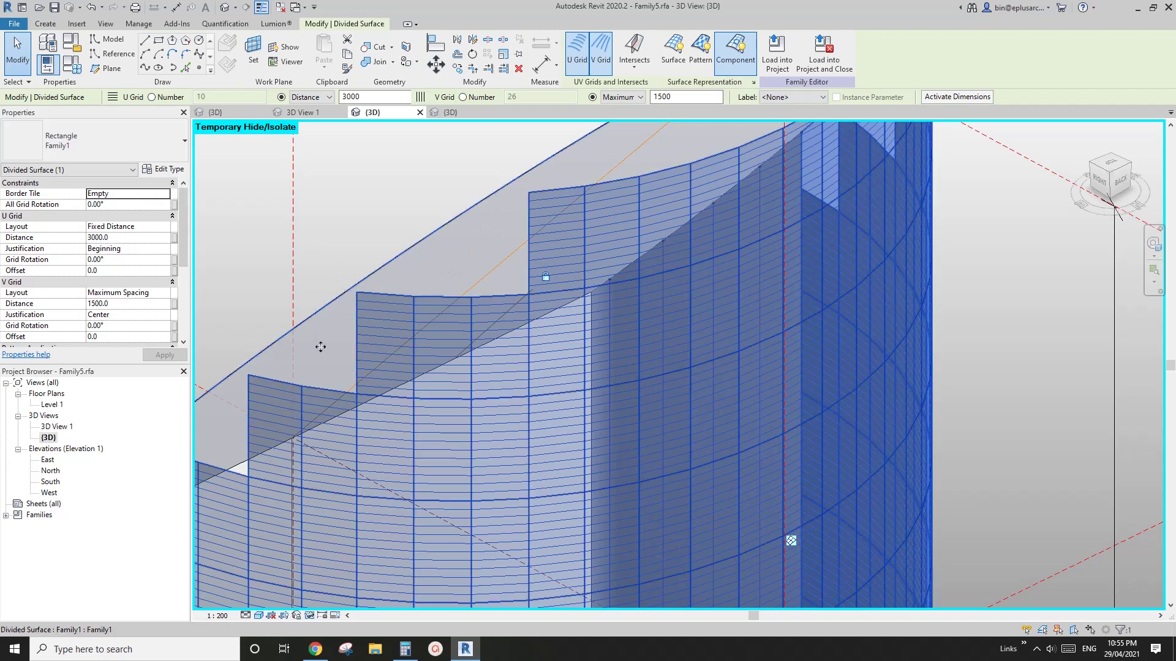
Step: Try the Partial and Overhanging Border Tile options on the outer divided surface and inspect the panels along its sloped top edge
click(129, 193)
click(164, 193)
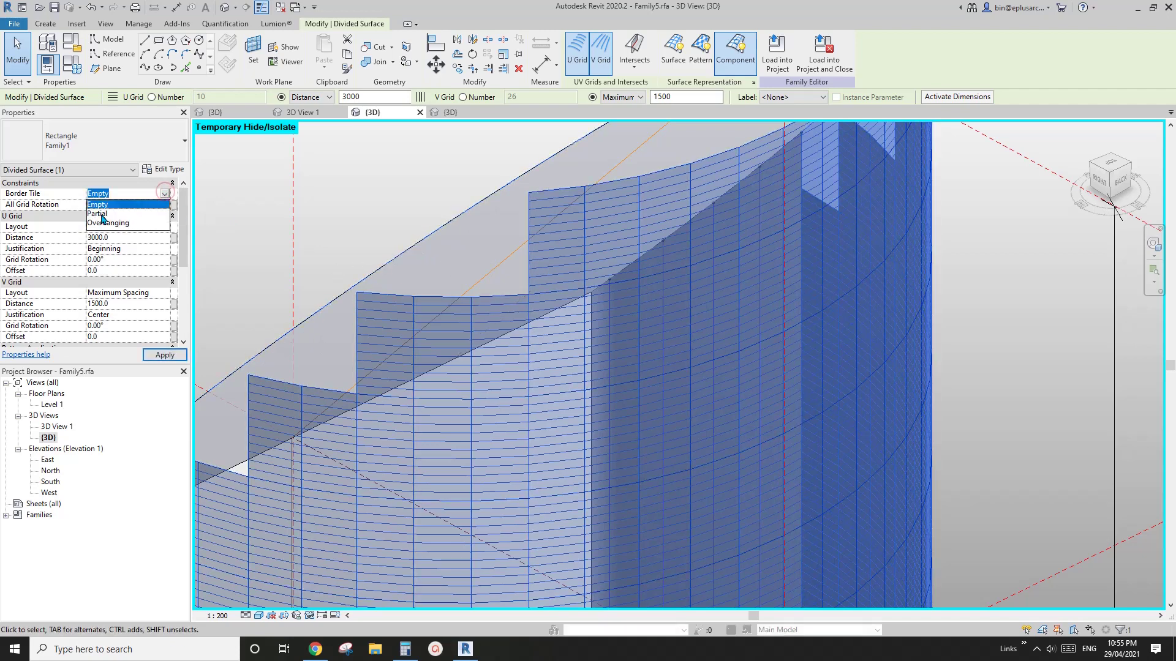
click(98, 214)
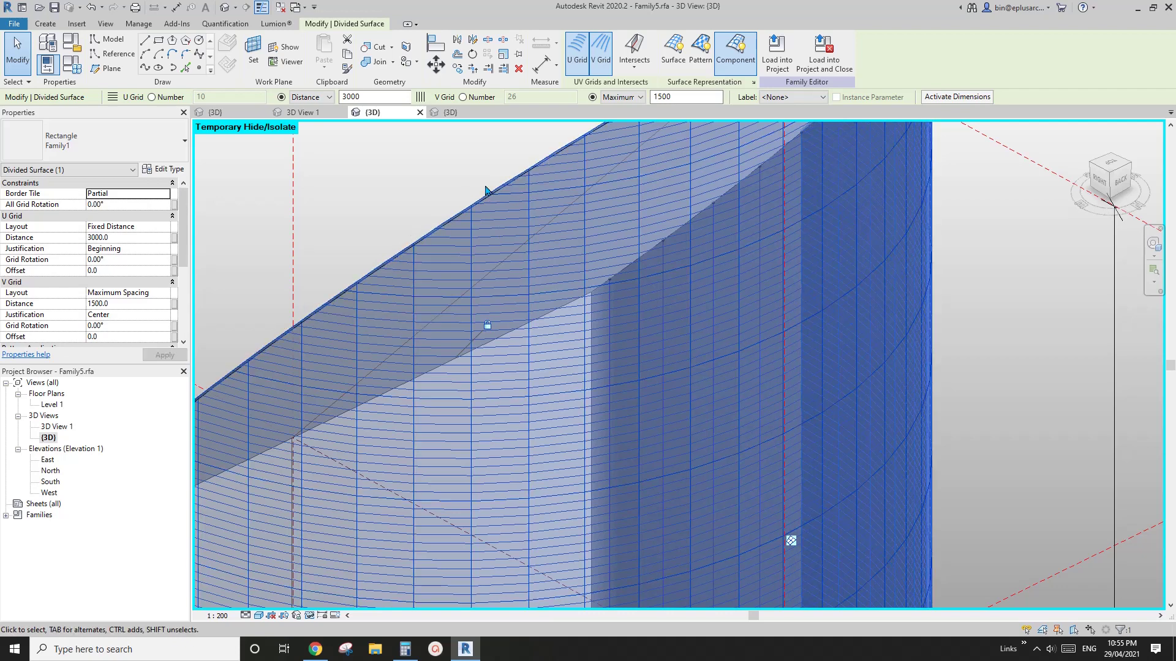
click(167, 194)
click(164, 194)
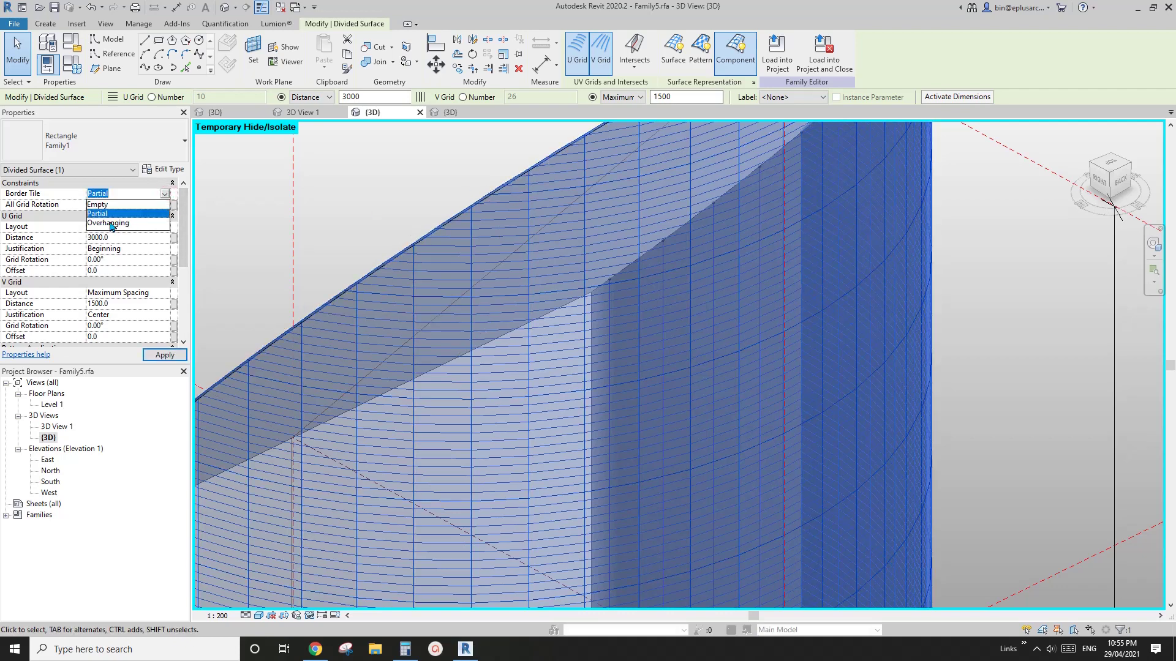
click(111, 223)
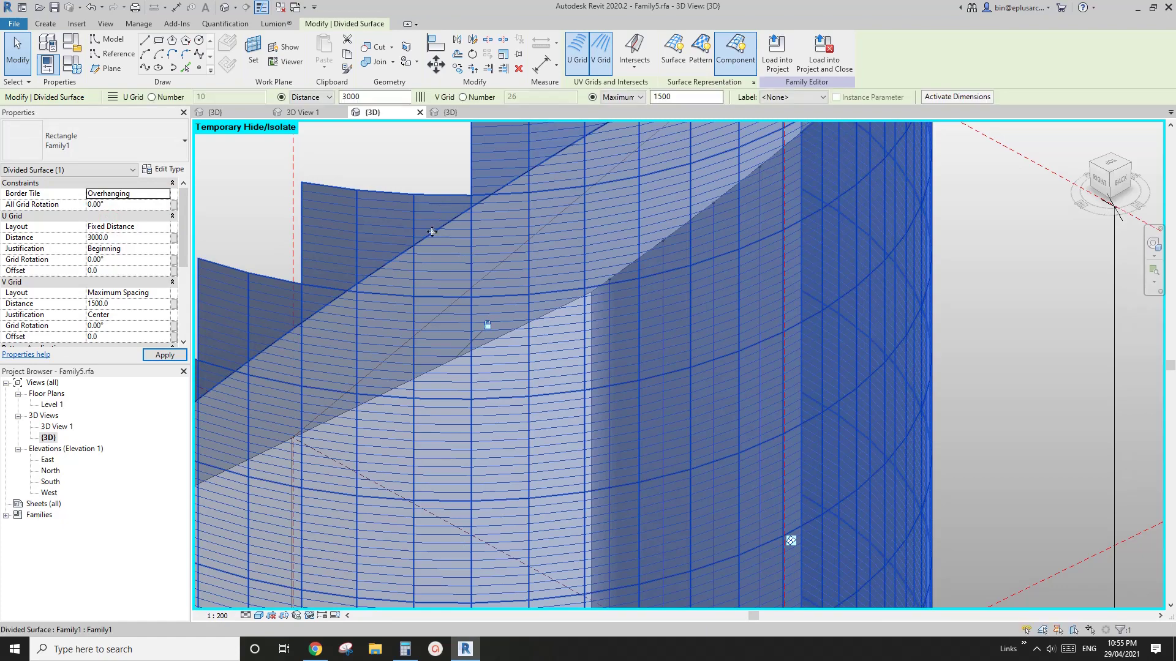
middle_drag(323, 298, 595, 201)
scroll(501, 251, down, 2)
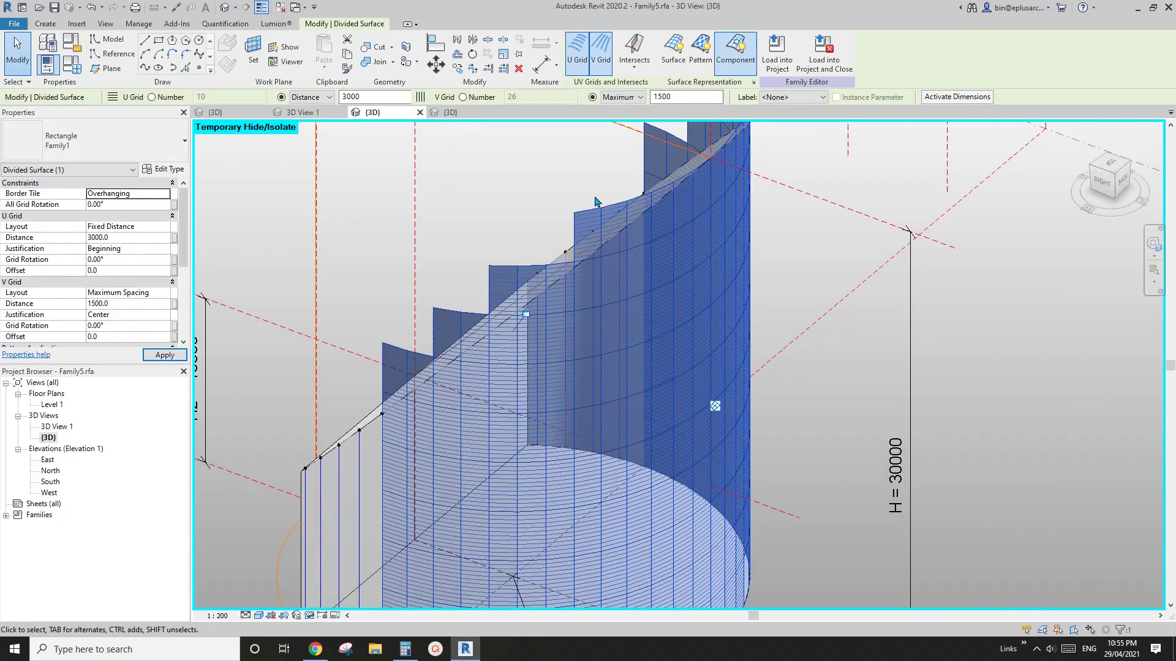
Step: Set the outer divided surface's Border Tile to Empty and compare its stepped edge with the Tjibaou reference photo in Chrome
click(163, 195)
click(98, 204)
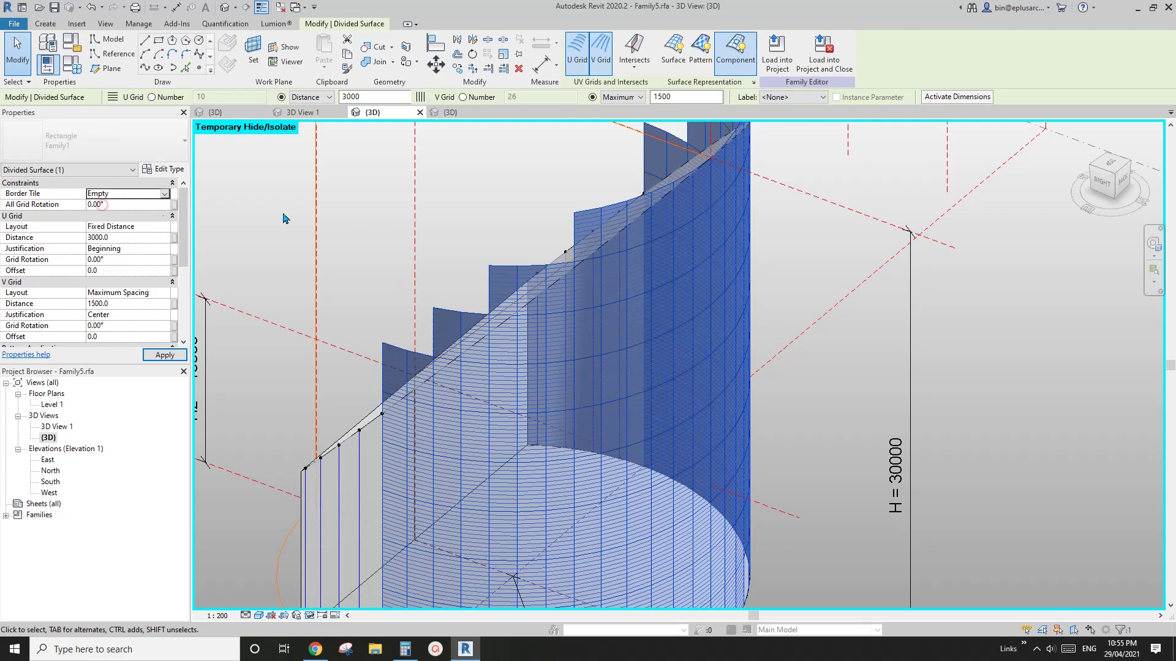
shift+middle_drag(428, 231, 453, 325)
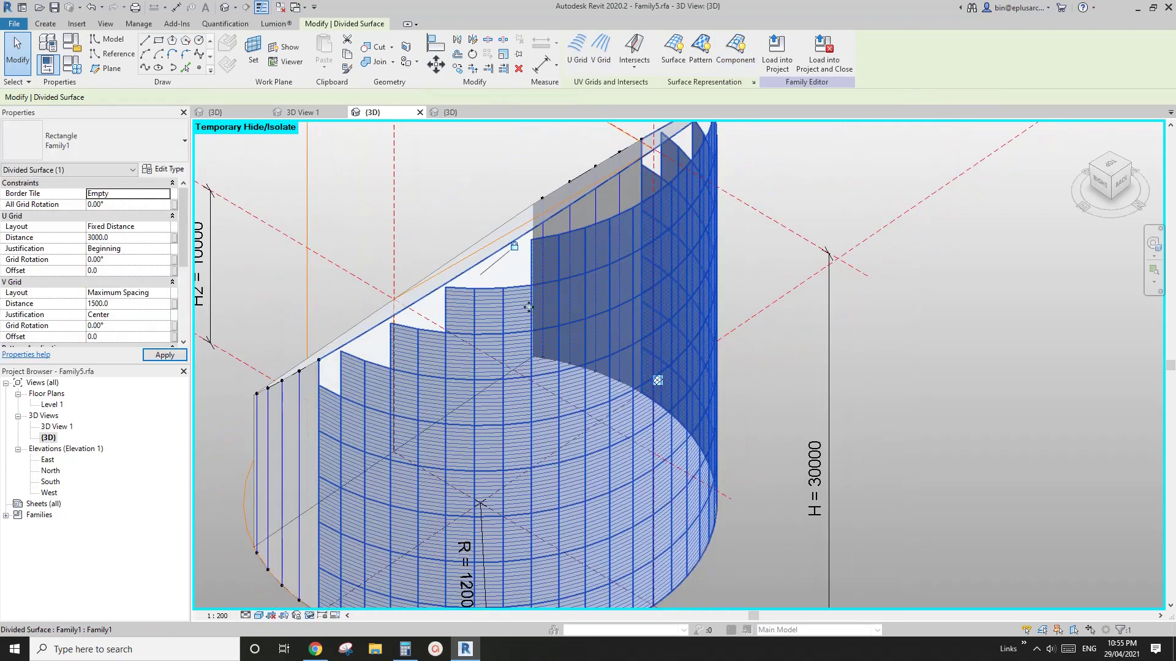
scroll(529, 349, down, 1)
shift+middle_drag(529, 349, 621, 269)
shift+middle_drag(474, 341, 539, 346)
click(315, 649)
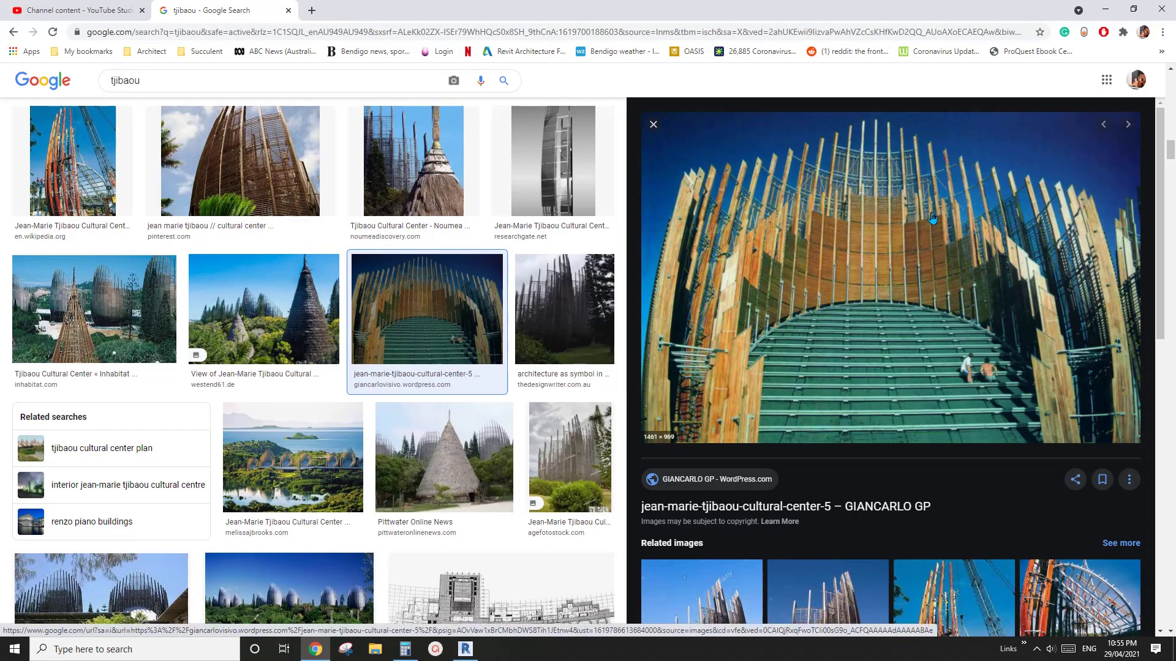
key(alt+Tab)
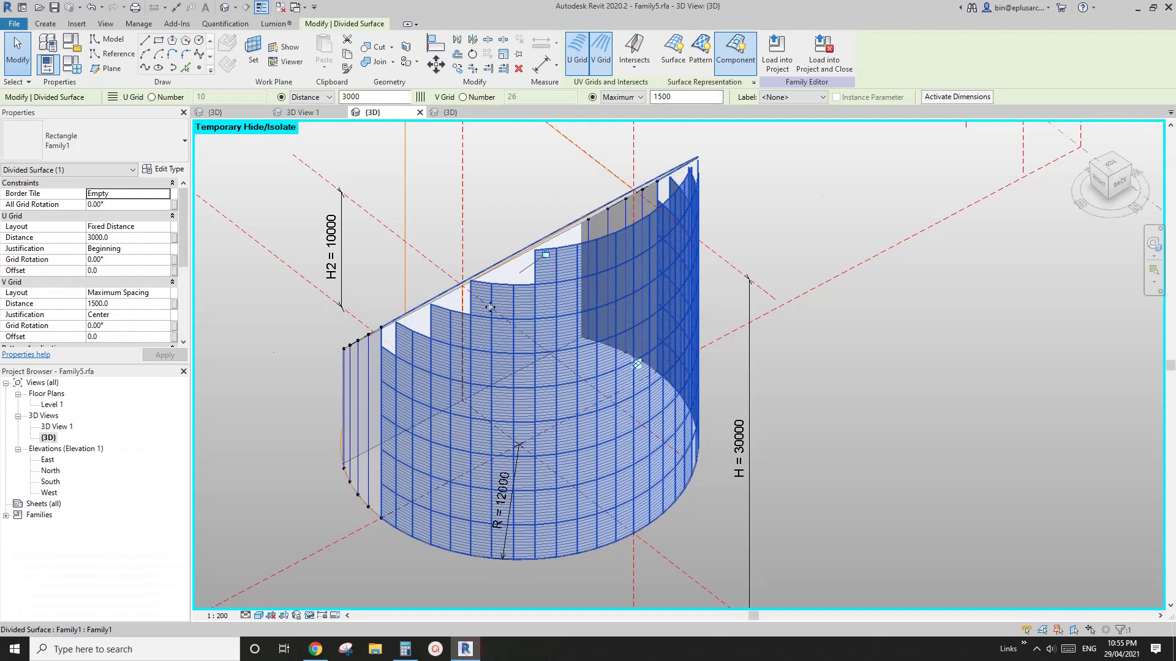
Step: Delete a single curtain panel from the stepped top edge of the outer cladding
scroll(490, 307, up, 3)
click(486, 269)
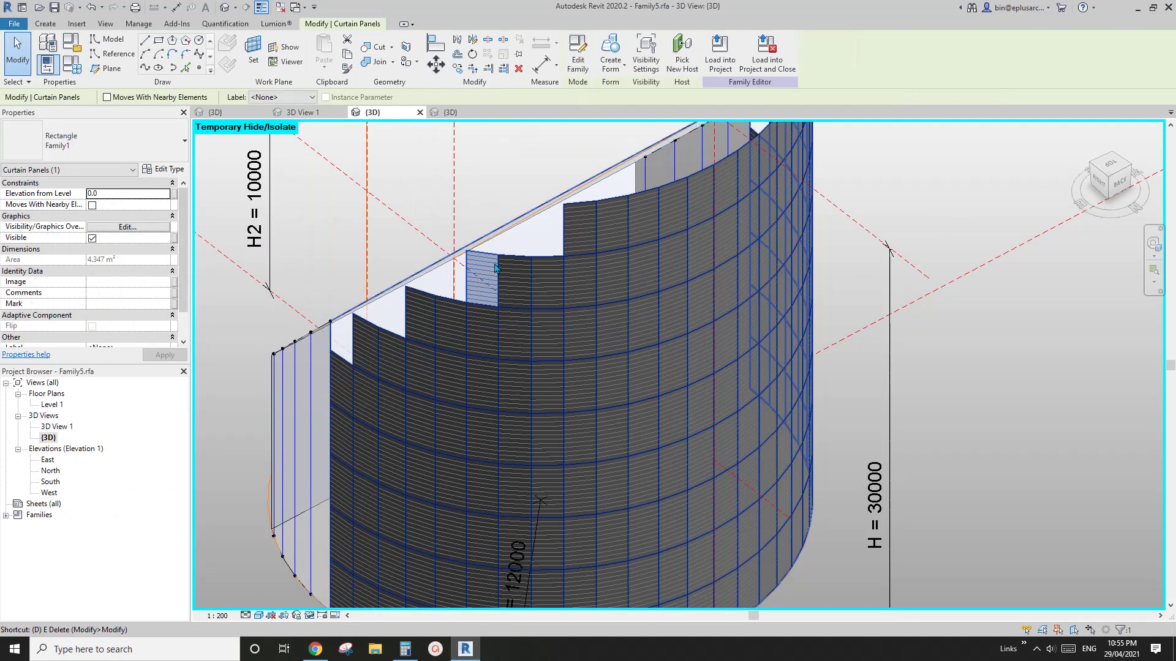
key(Delete)
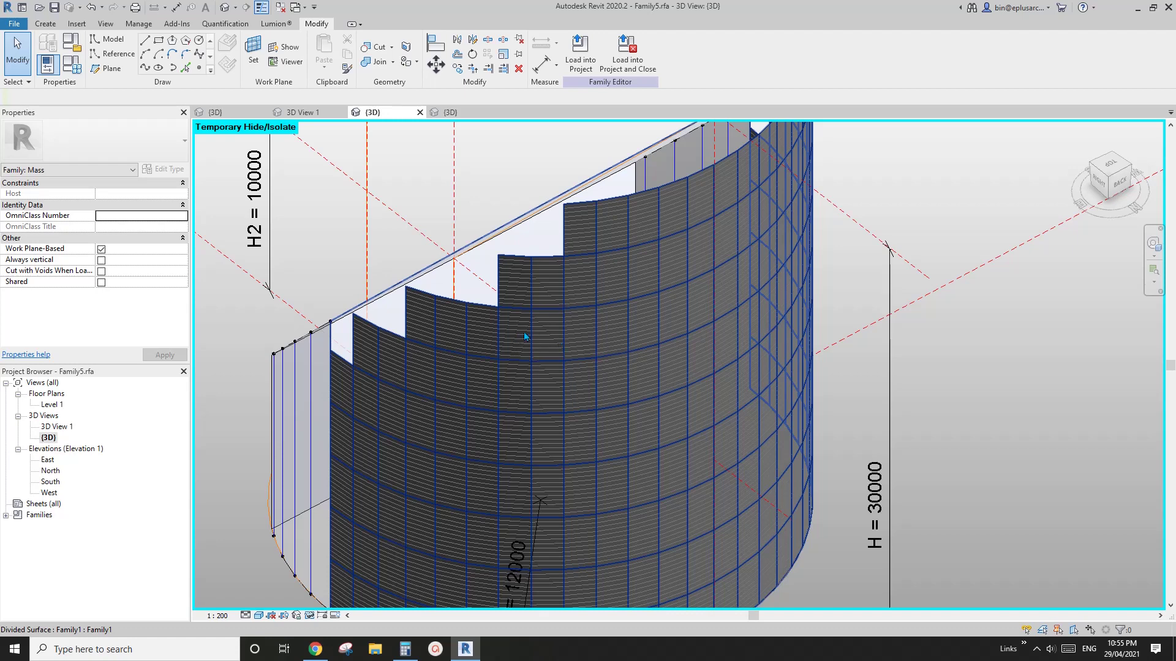
Step: Isolate the Curtain Panels category so that only the outer cladding is shown, and clear the panel selection
middle_drag(567, 340, 481, 257)
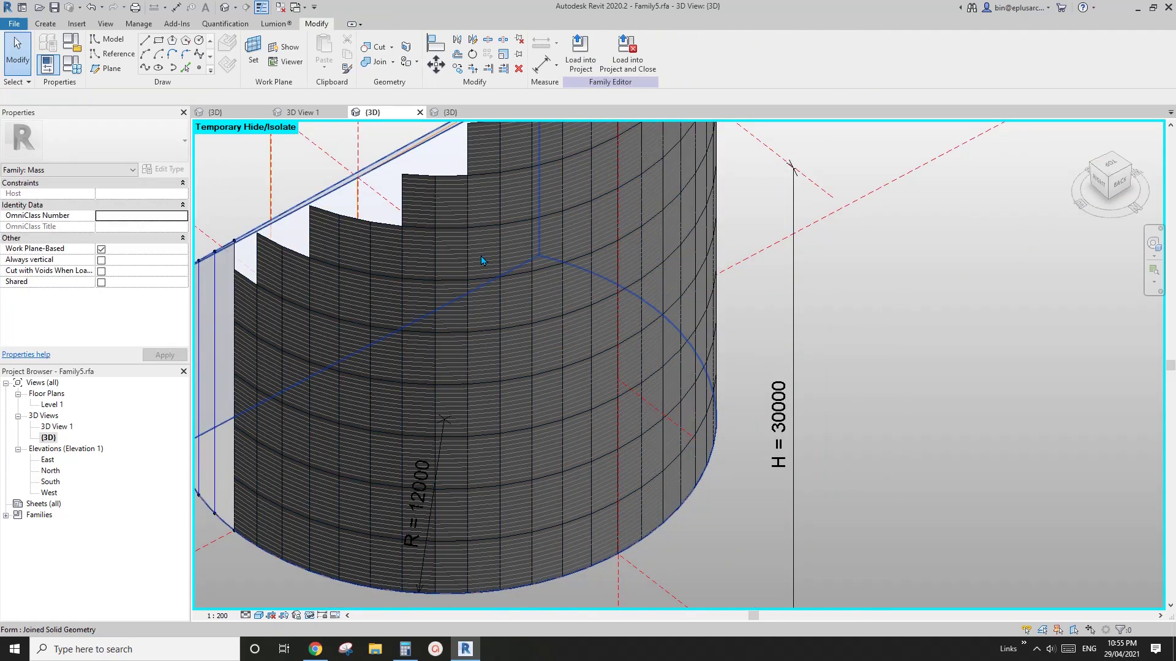
click(484, 260)
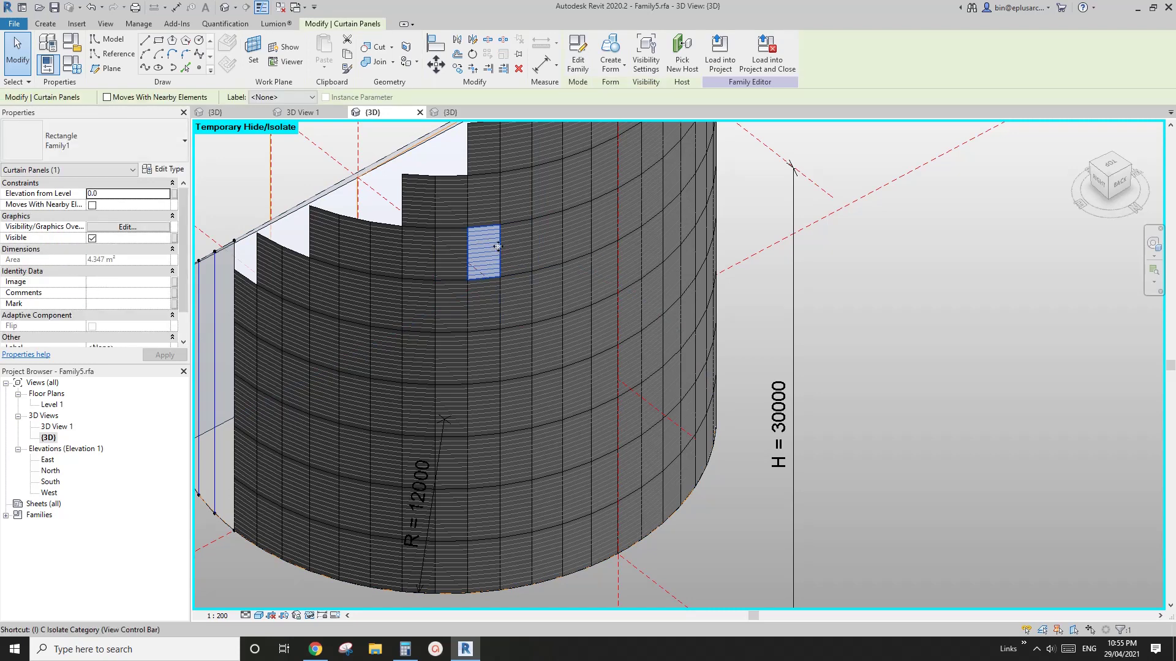
key(c)
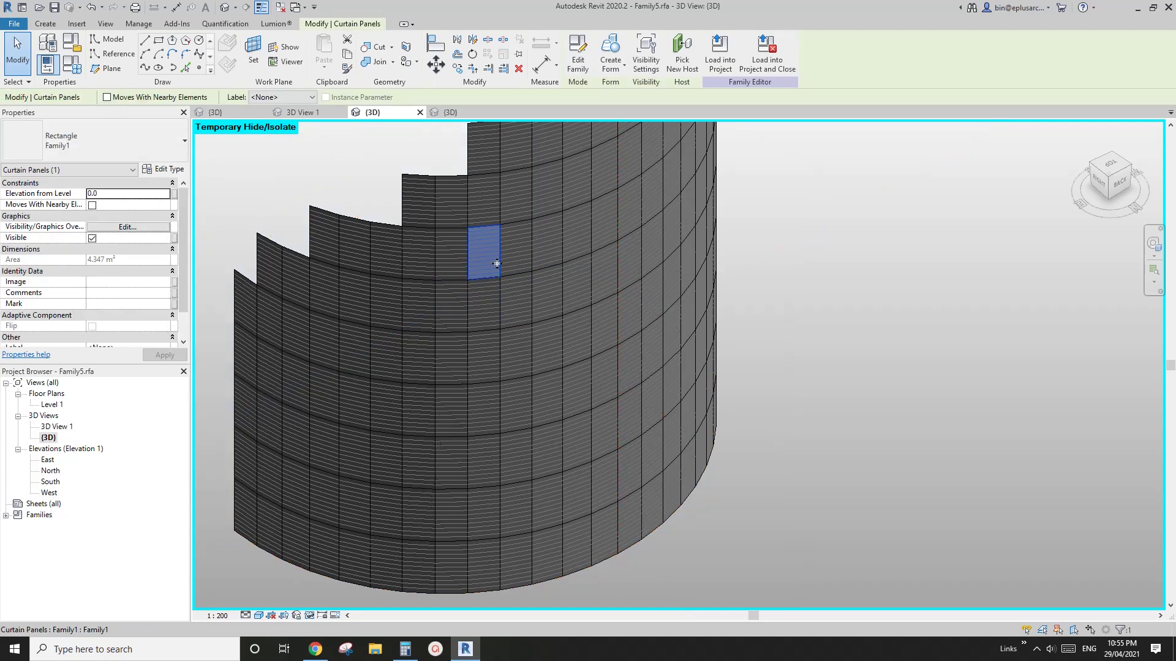
scroll(496, 263, down, 1)
middle_drag(528, 322, 524, 395)
key(Escape)
scroll(549, 333, down, 3)
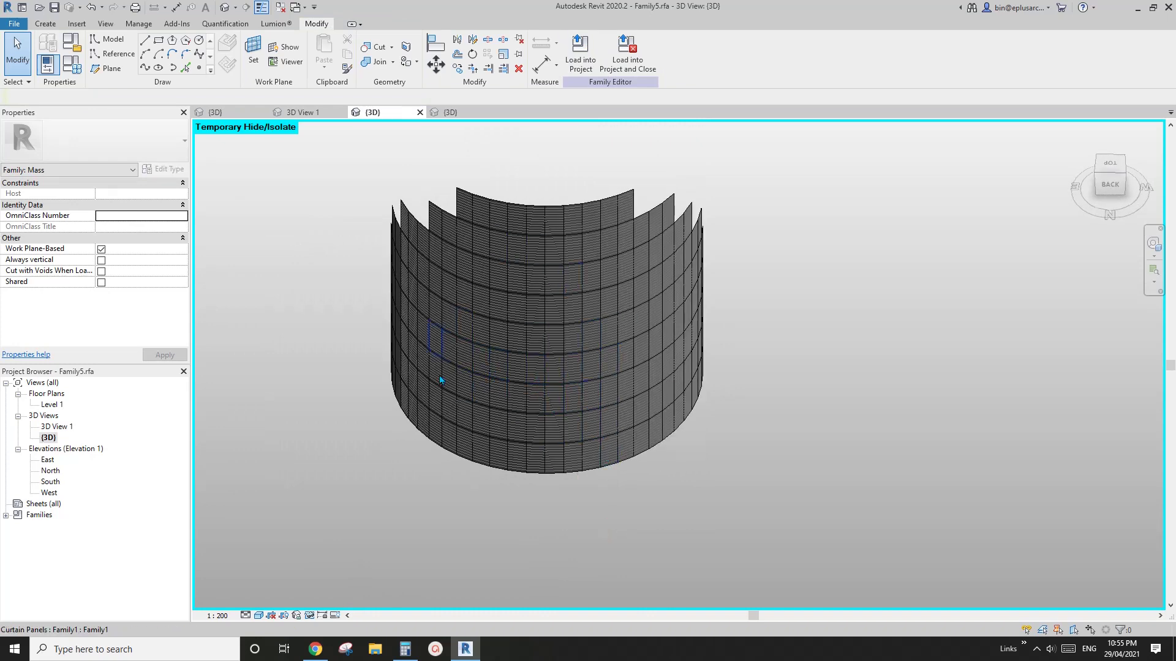
Step: Delete scattered curtain panels across the isolated cladding, including a couple in its top row, to leave random openings
click(537, 341)
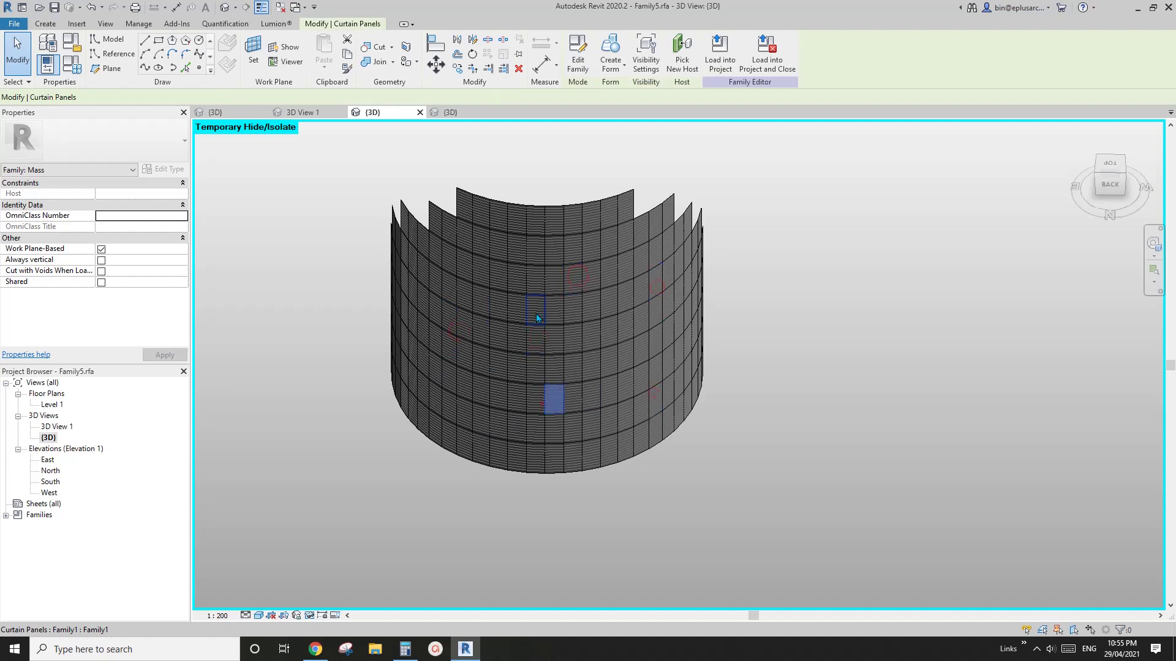
scroll(612, 407, down, 2)
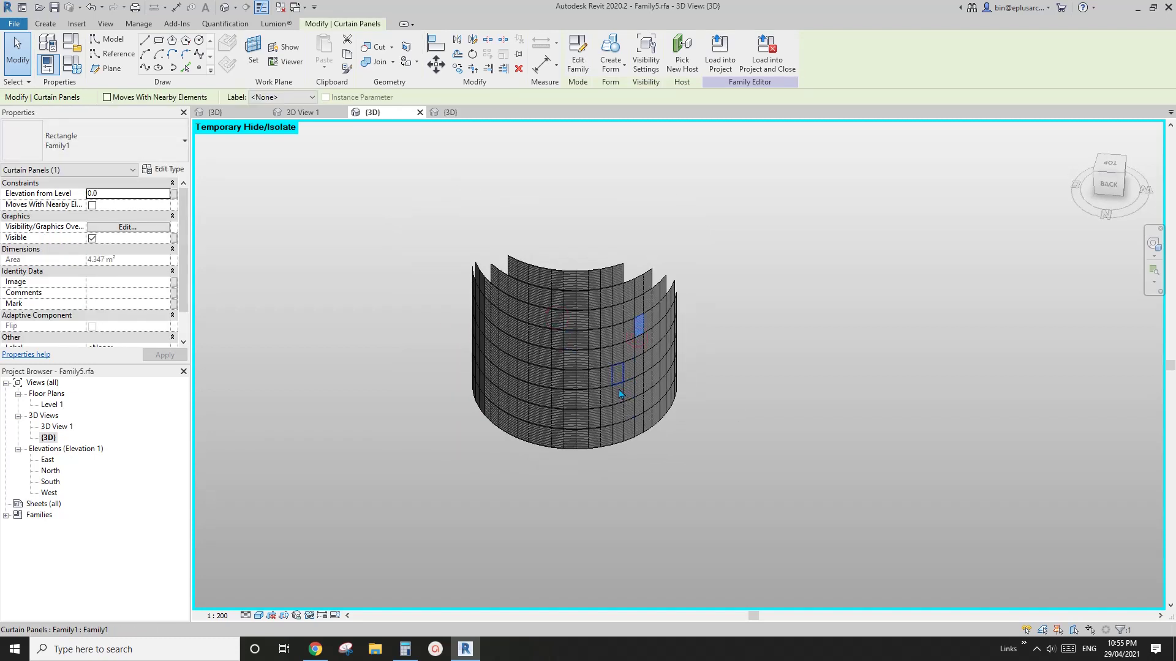
key(Delete)
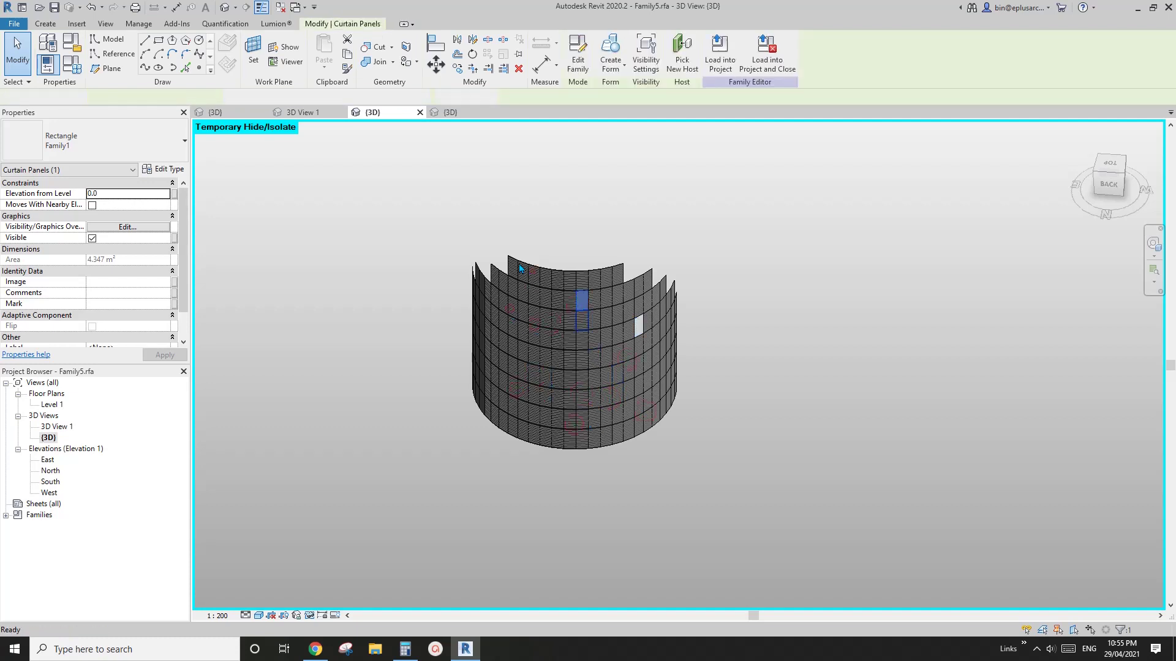
key(Delete)
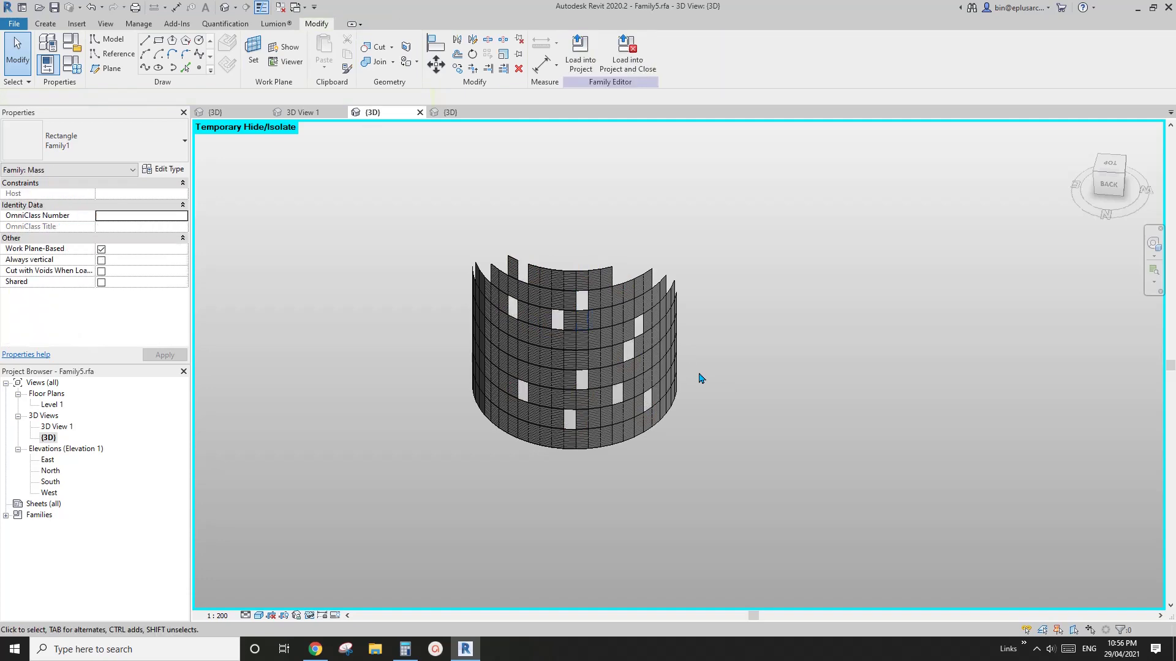
Step: Reset the temporary hide/isolate and turn the view to the cut-off side of the mass
shift+middle_drag(586, 373, 464, 355)
key(h)
key(r)
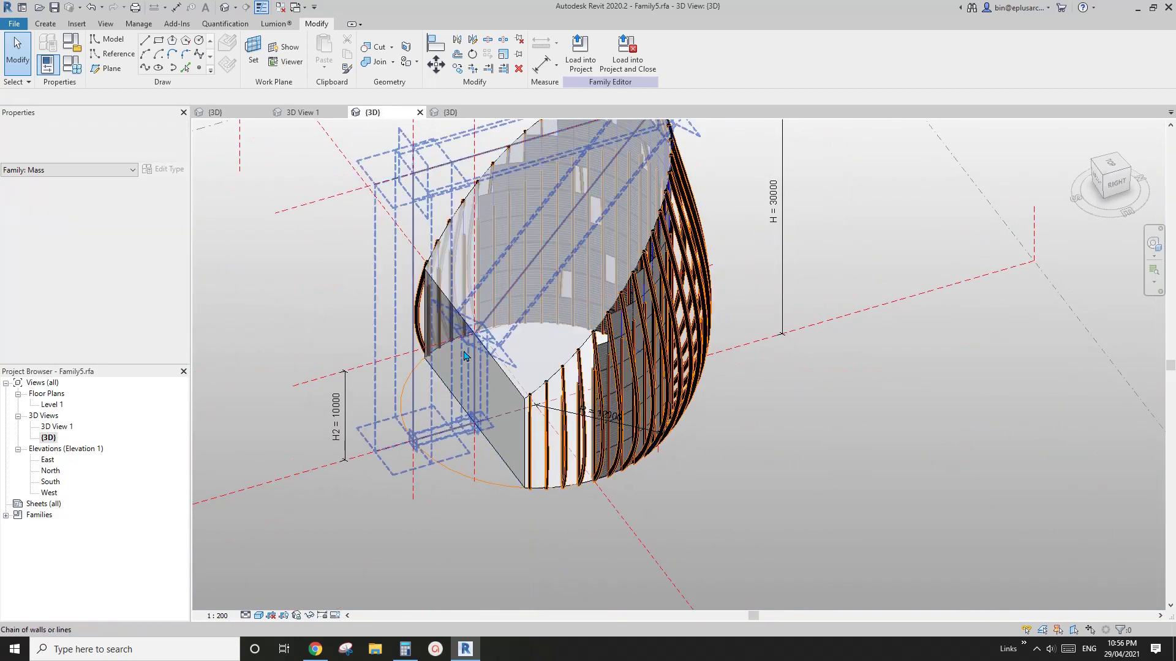
click(463, 355)
scroll(467, 258, up, 2)
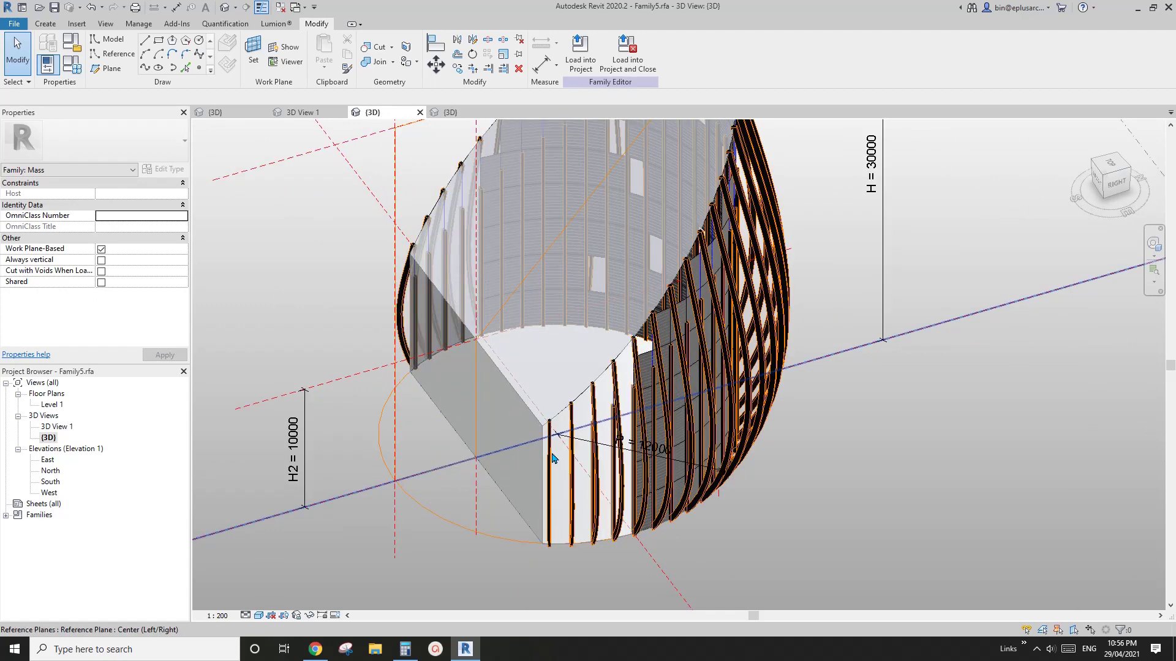
Step: Temporarily hide the rib repeater and the unpatterned divided surface covering the bare curved side of the mass
middle_drag(561, 471, 530, 377)
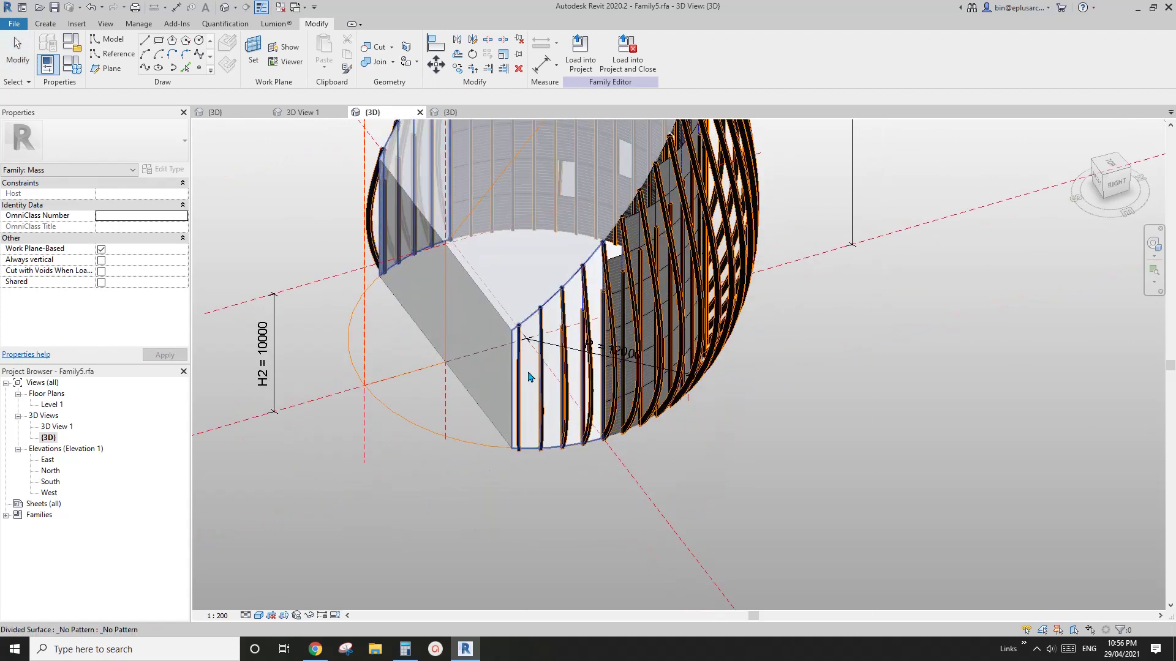
click(546, 401)
key(h)
key(h)
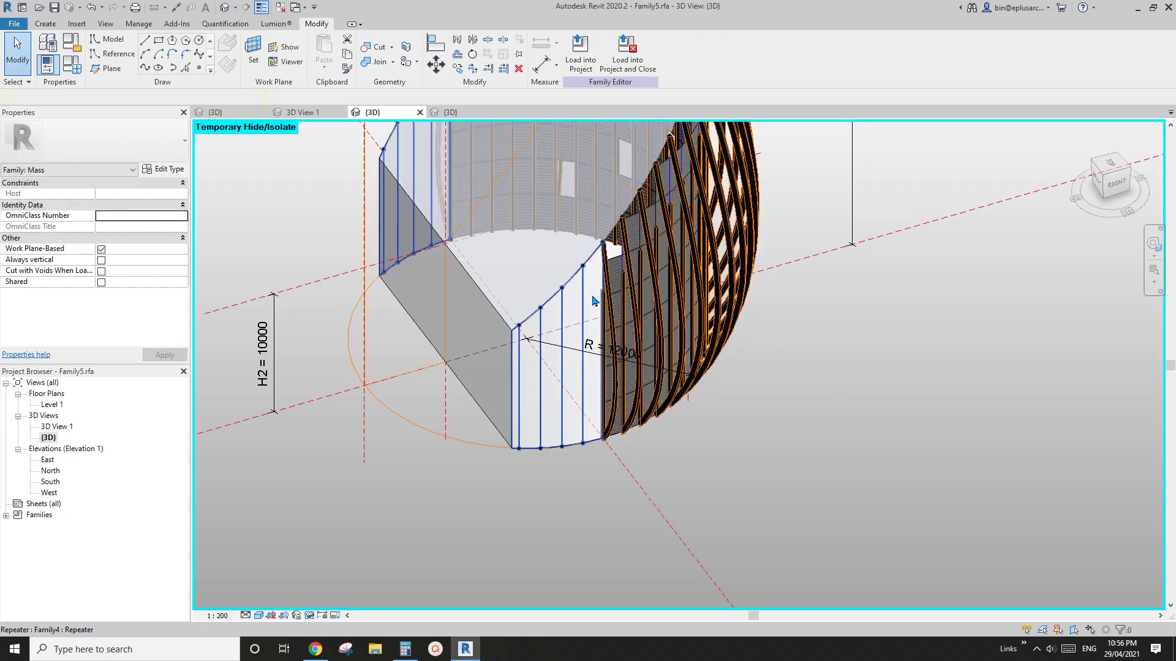
middle_drag(572, 402, 599, 418)
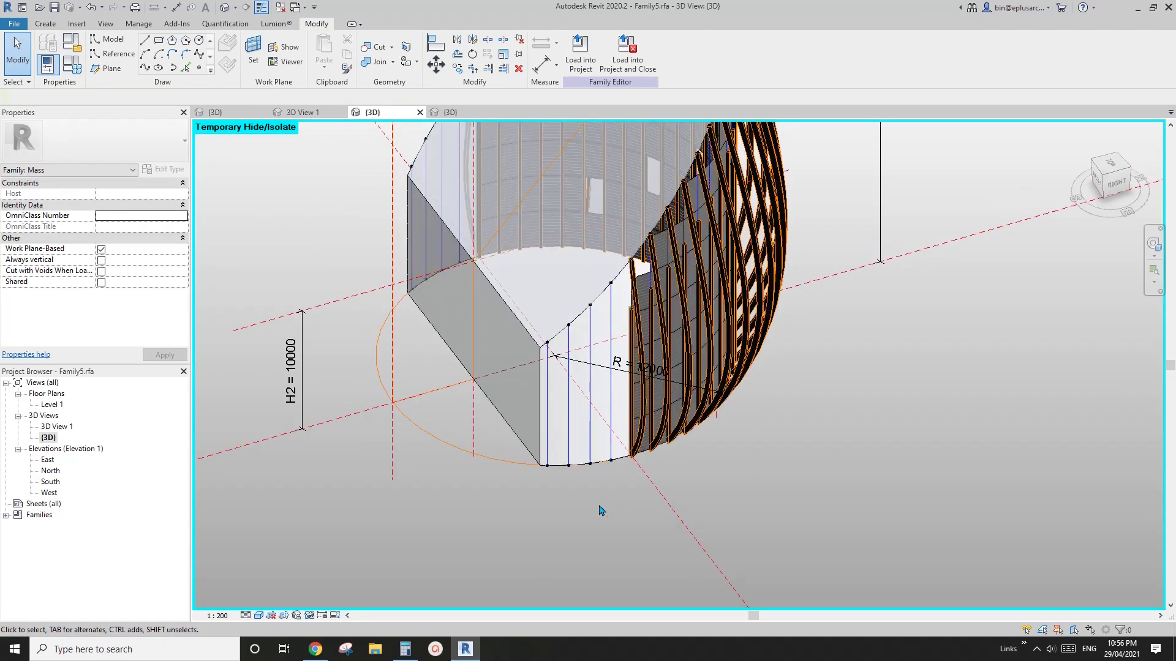
click(569, 441)
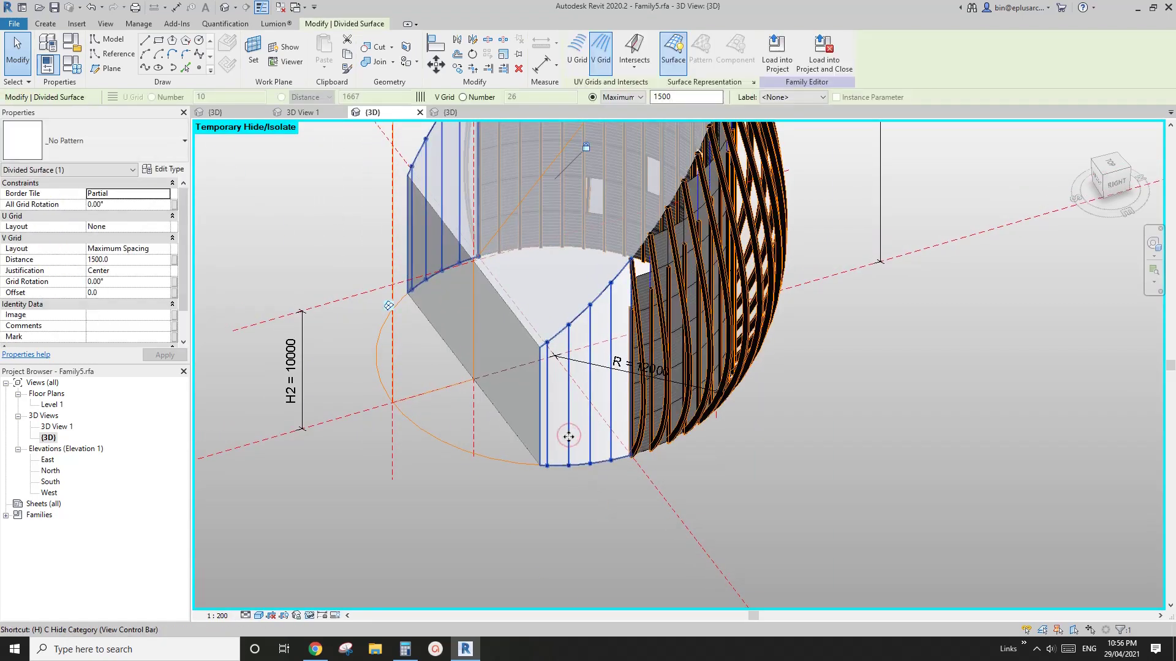
key(h)
key(h)
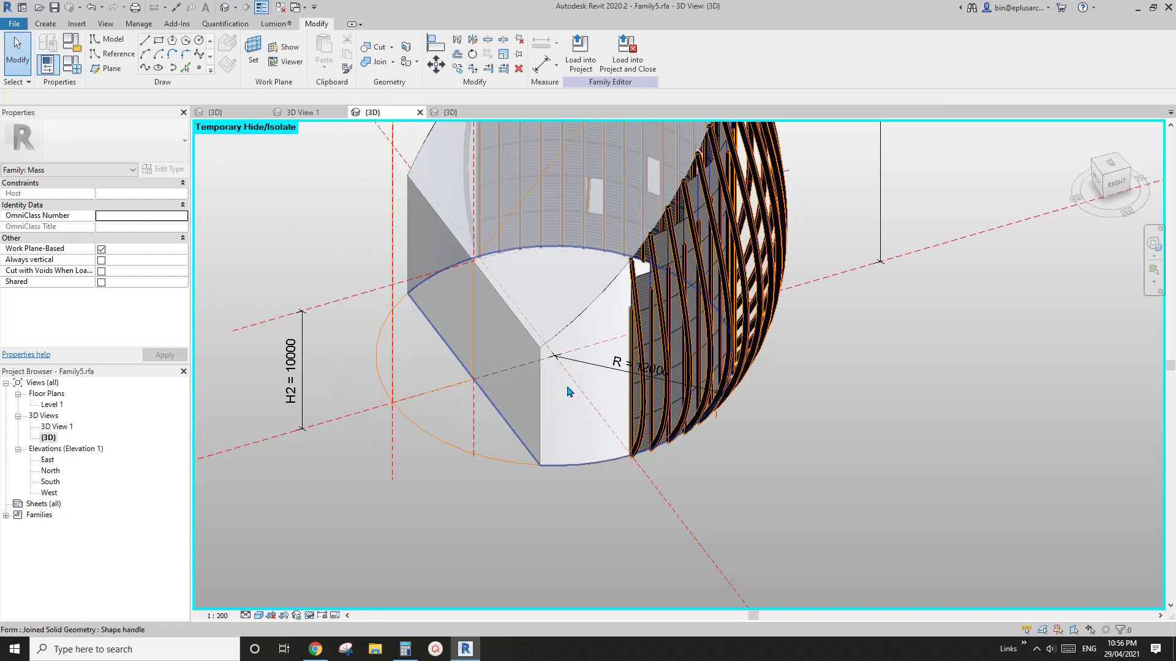
Step: Select the bare curved face of the joined solid beside the ribbed cladding and divide its surface
middle_drag(603, 365, 575, 353)
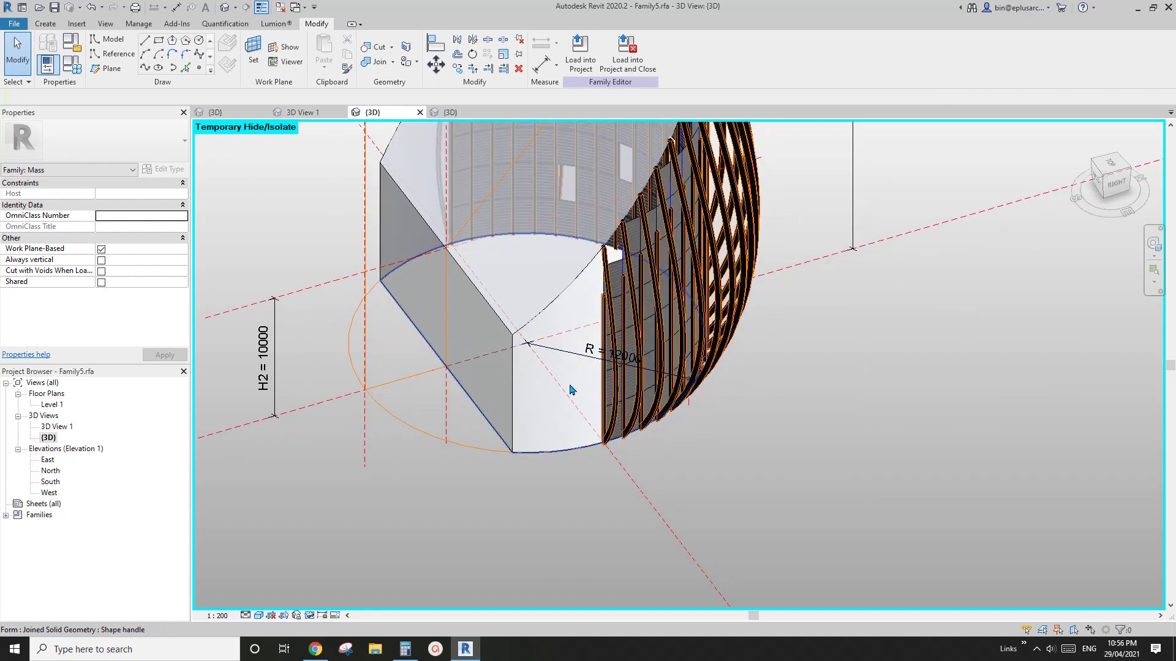
shift+middle_drag(570, 389, 590, 433)
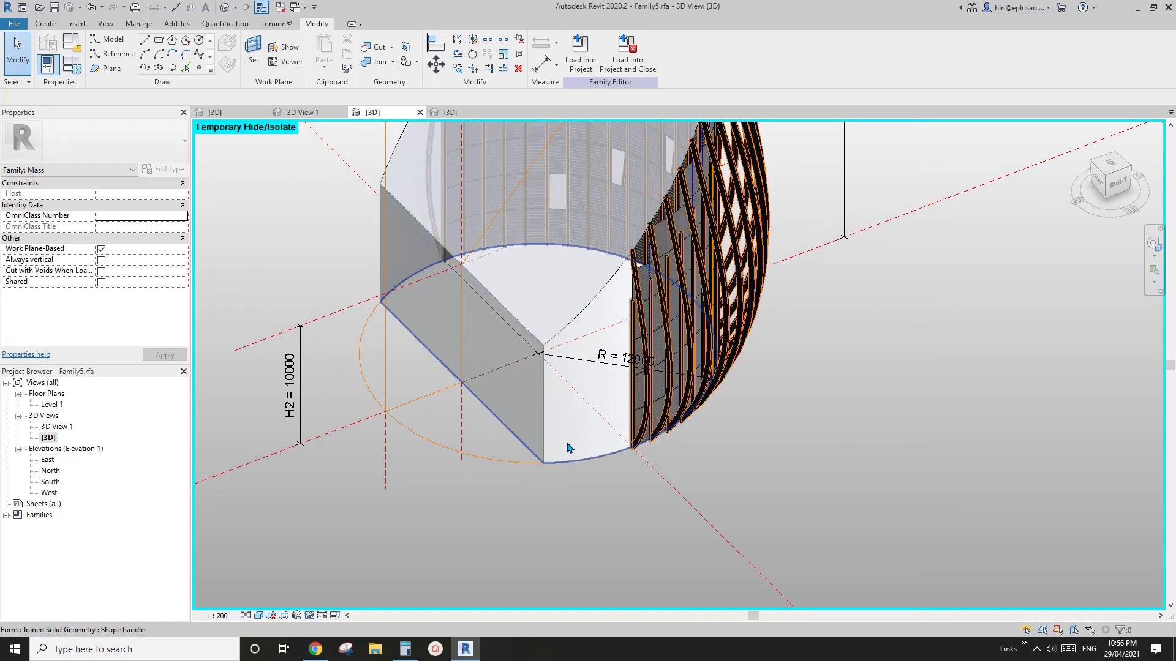
key(Tab)
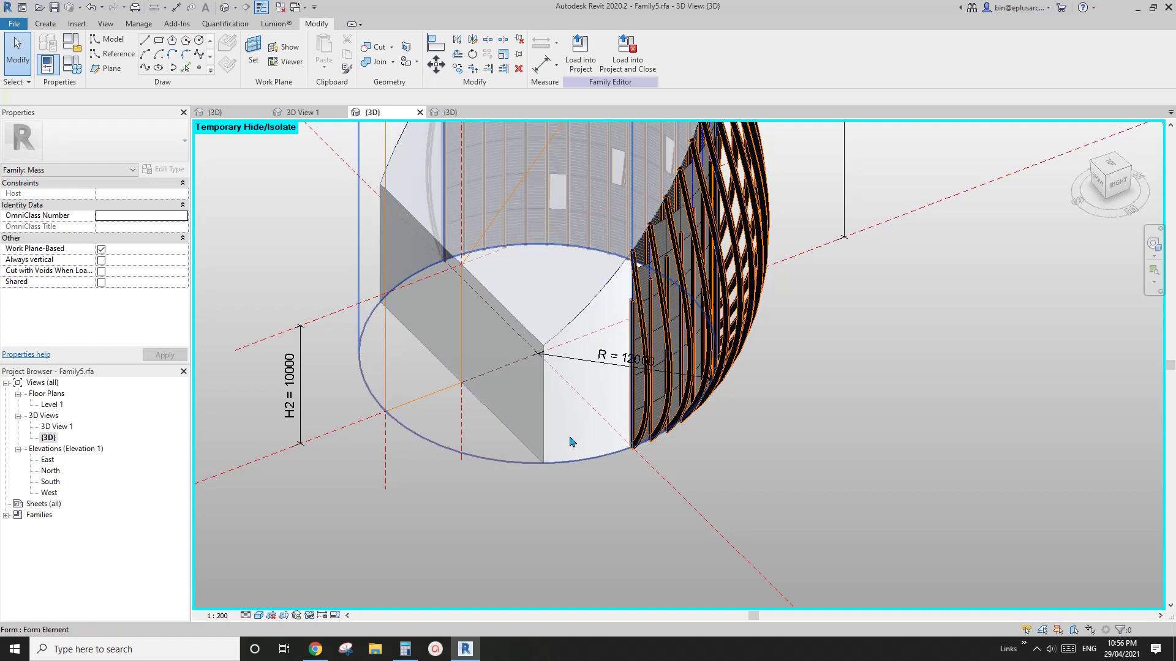
key(Tab)
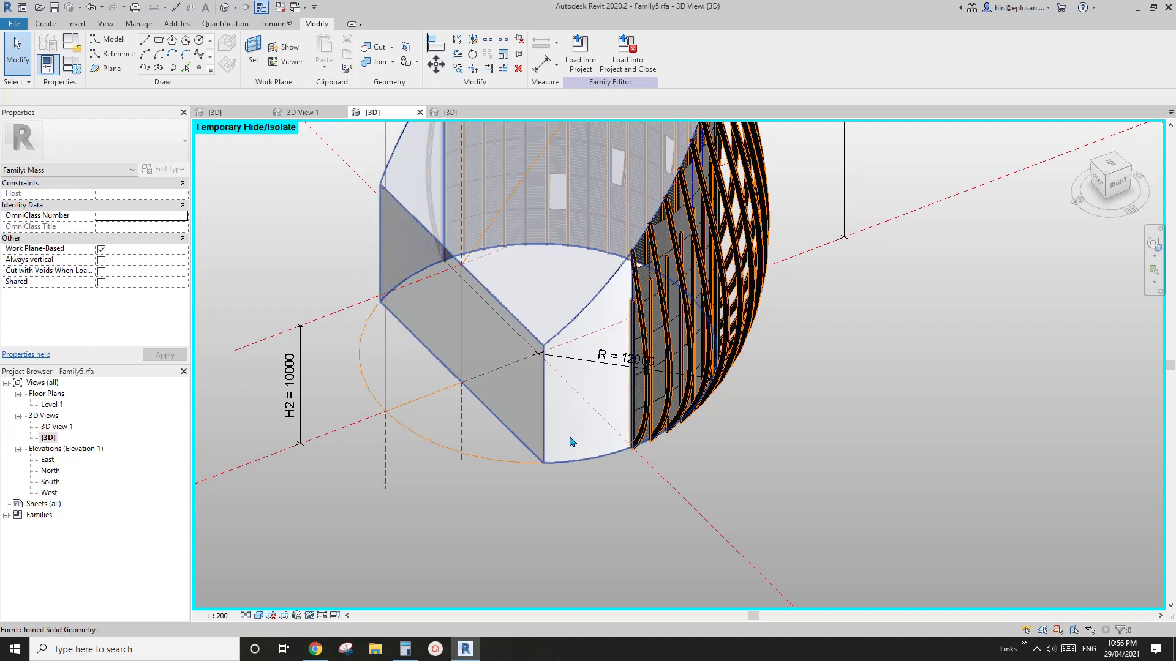
key(Tab)
key(Tab)
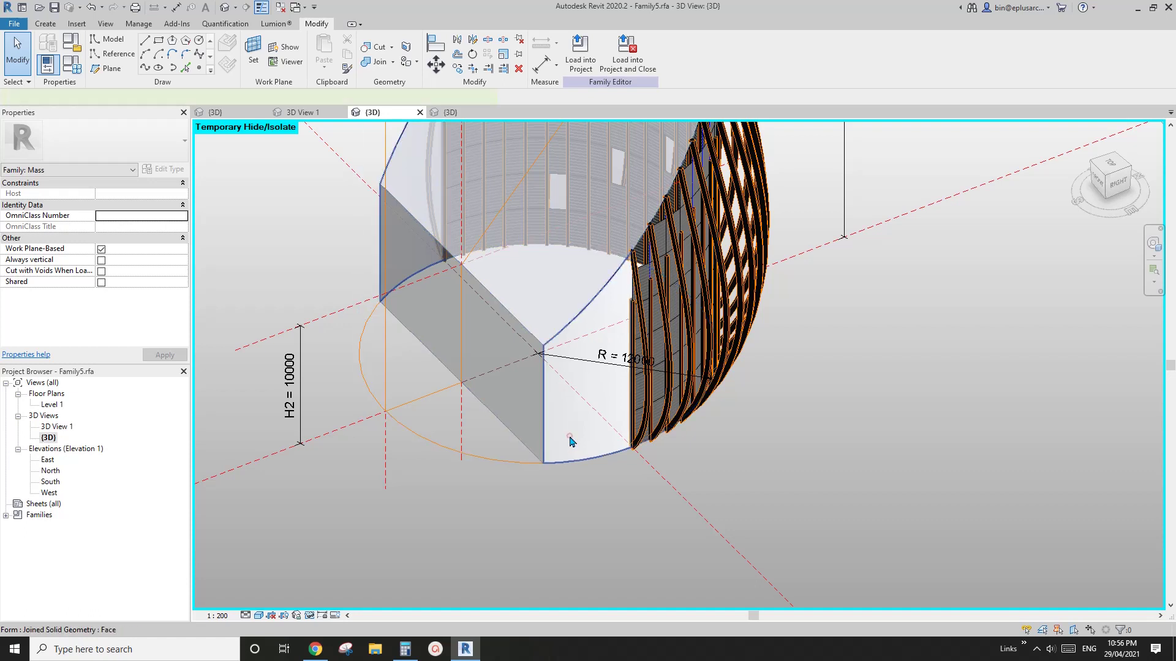
click(570, 441)
shift+middle_drag(570, 441, 558, 351)
shift+middle_drag(473, 301, 546, 395)
scroll(585, 381, up, 1)
scroll(530, 341, up, 2)
scroll(573, 421, down, 1)
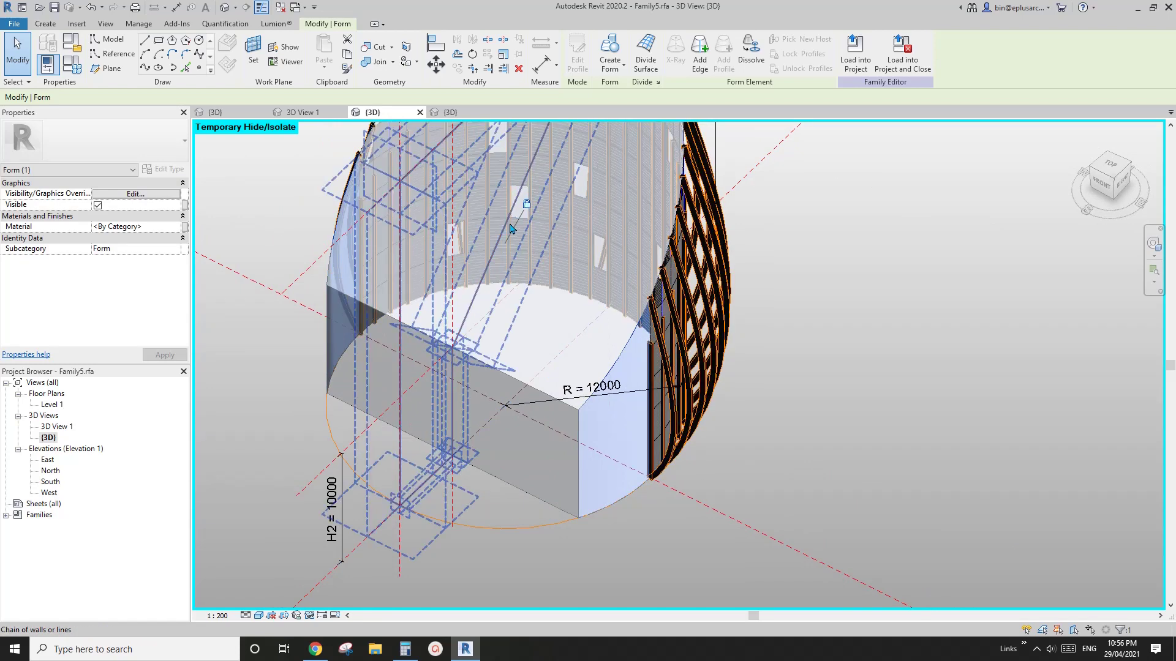
click(646, 50)
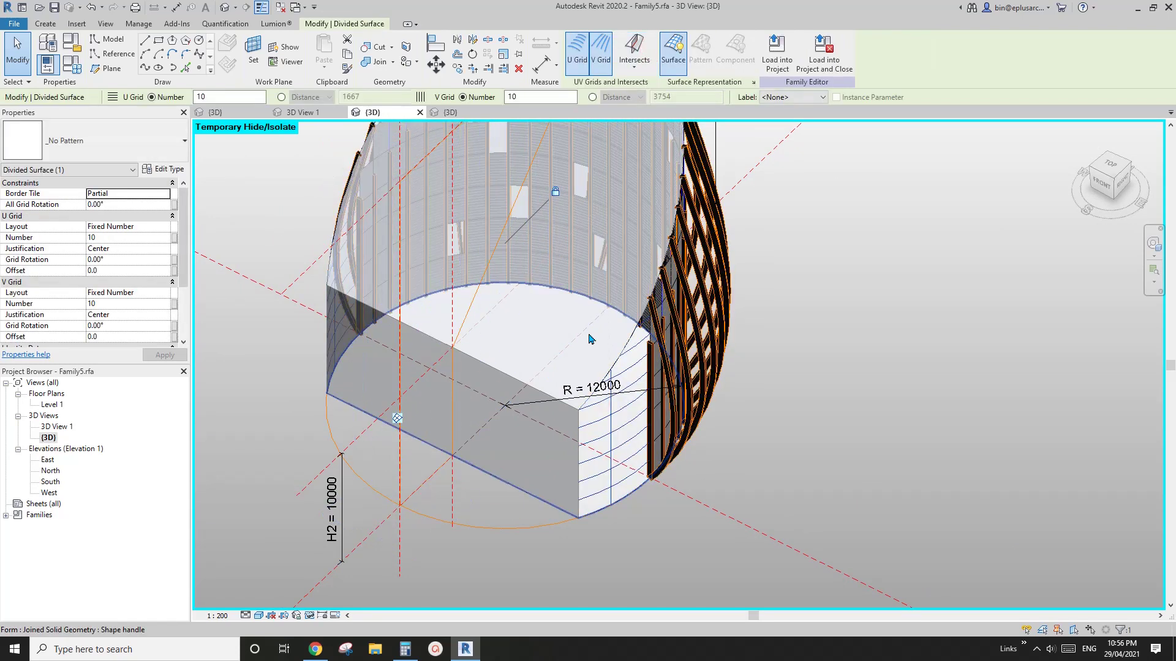
Step: Set the new divided surface's V Grid layout to Maximum Spacing with a distance of 1500
click(165, 294)
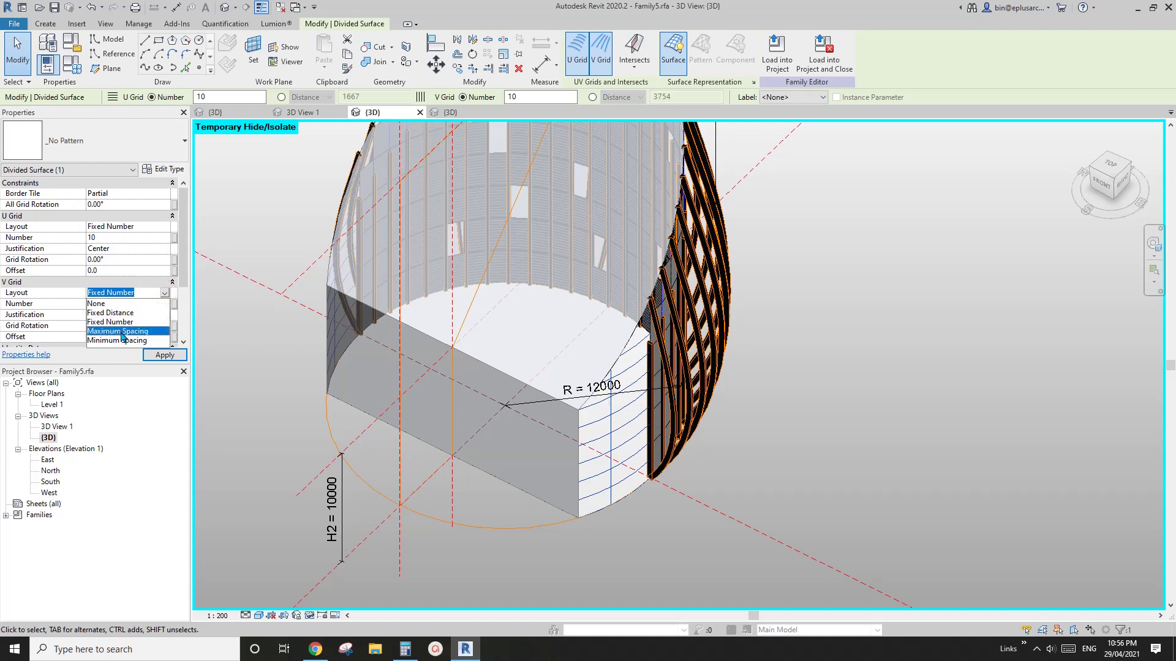
click(122, 333)
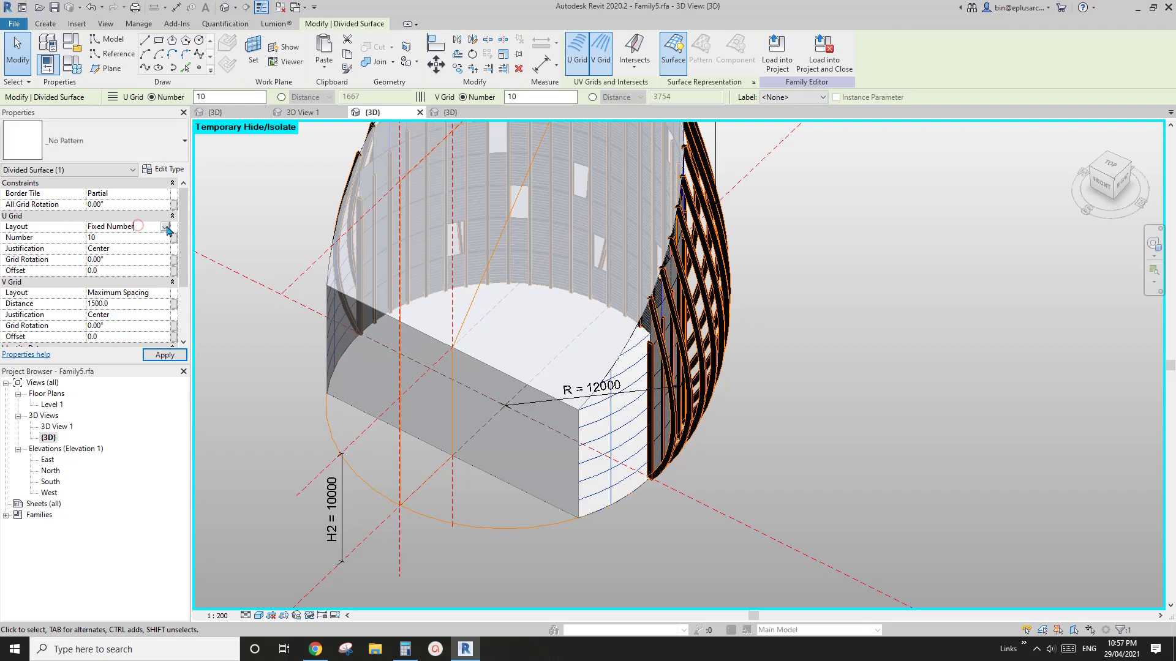
Step: Set the divided surface's U Grid layout to Fixed Distance at 3000 with Beginning justification
click(166, 227)
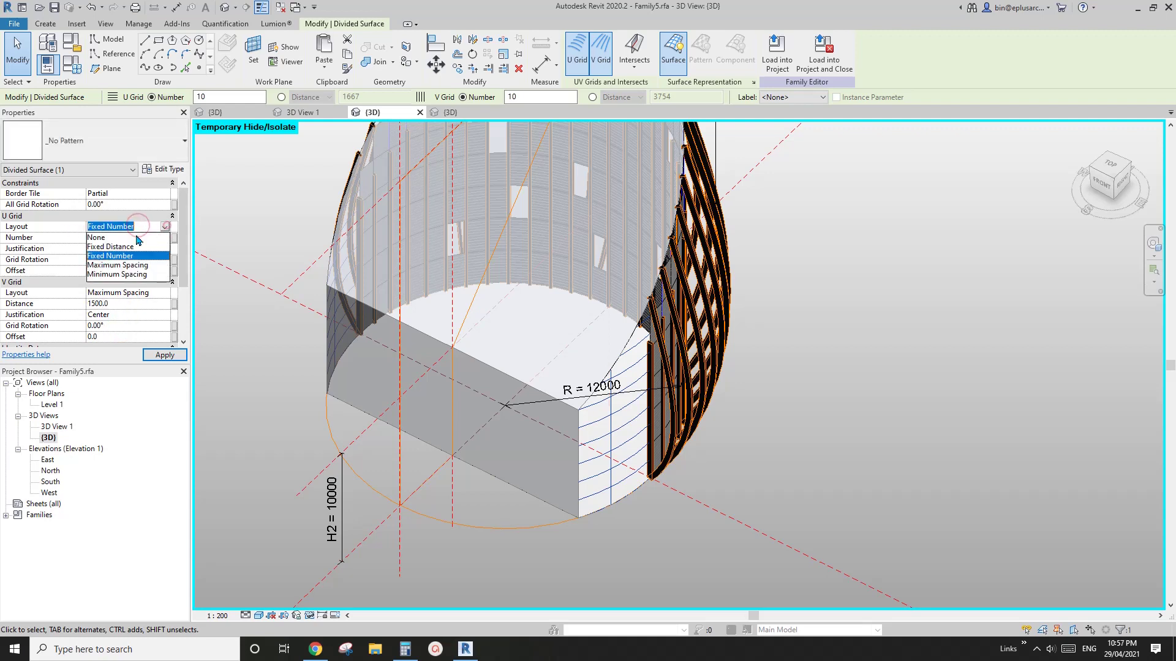
click(107, 247)
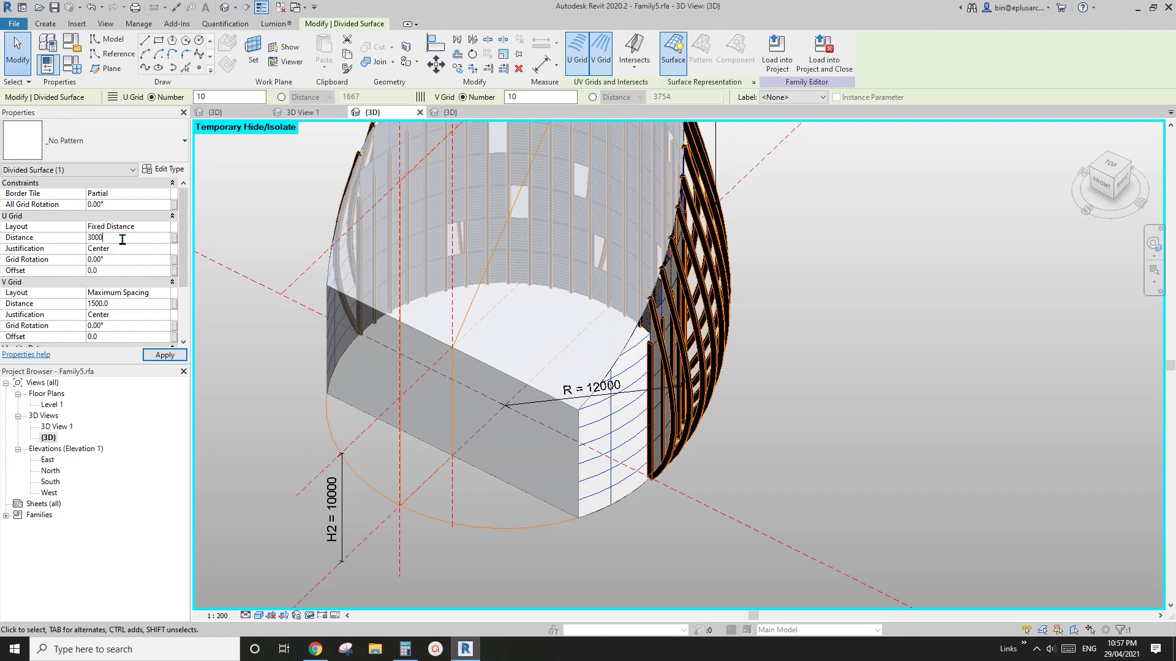
click(164, 248)
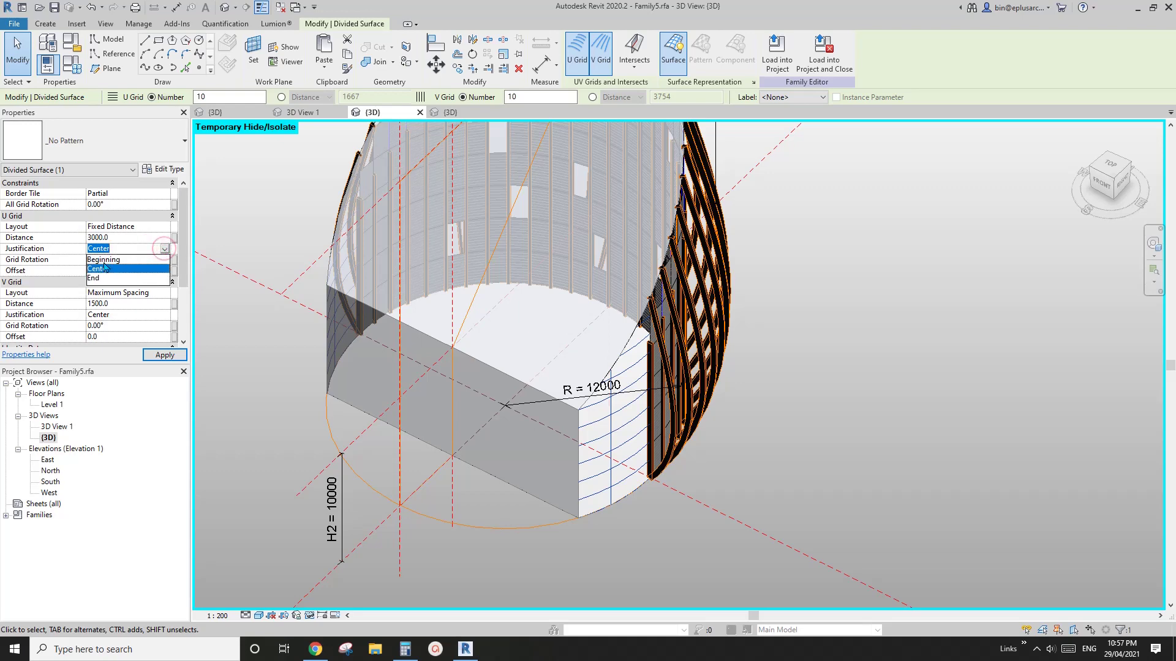
middle_drag(581, 339, 496, 273)
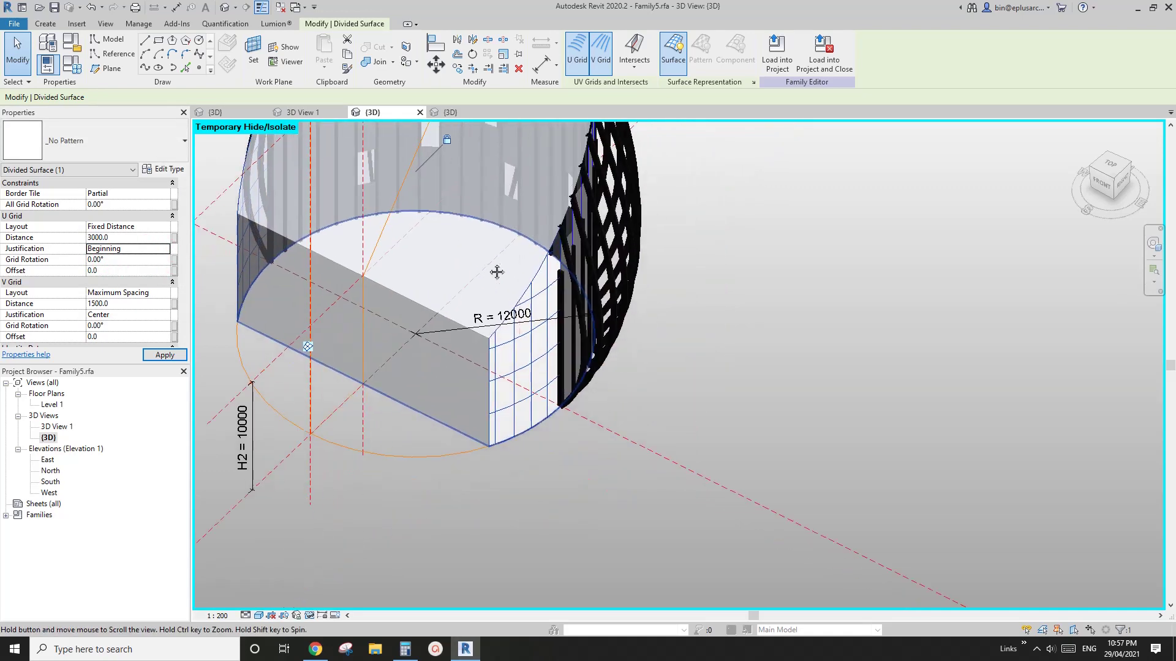
shift+middle_drag(615, 409, 458, 309)
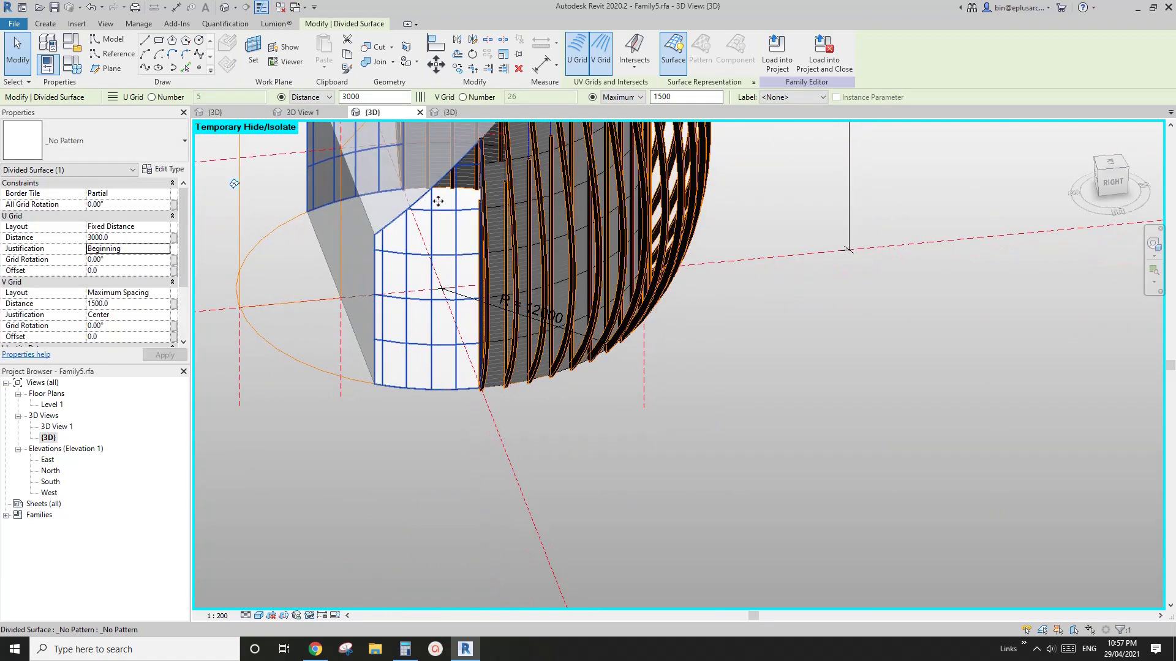
shift+middle_drag(524, 222, 490, 365)
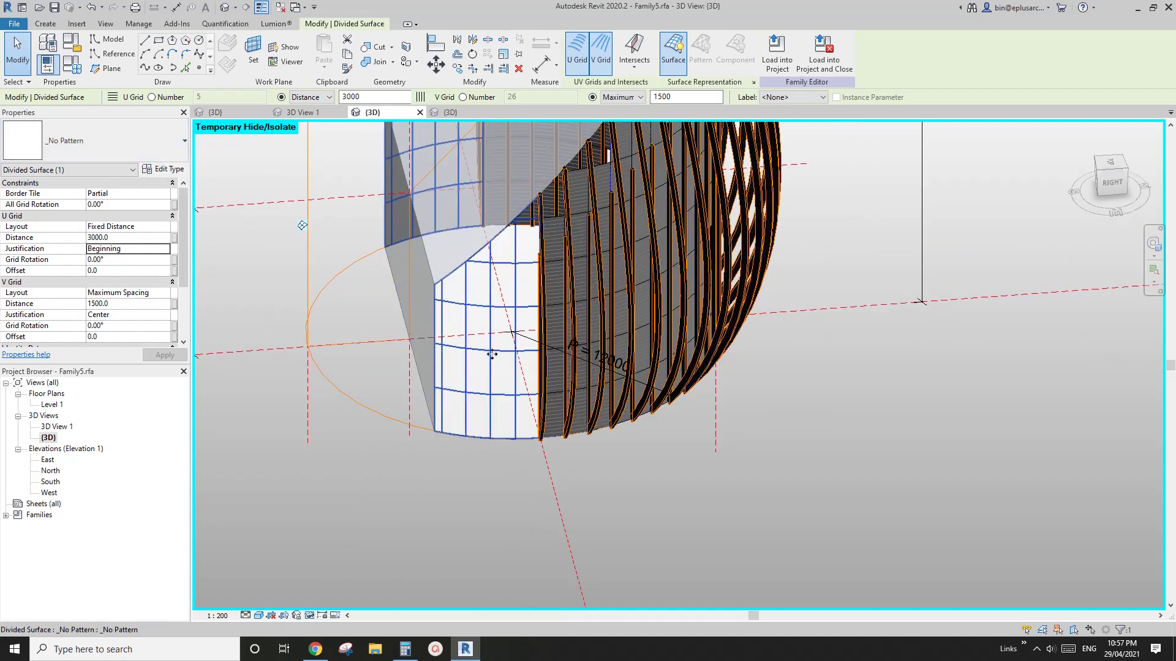
Step: Apply the Family1 curtain panel, listed under Rectangle, to the selected divided surface
click(163, 153)
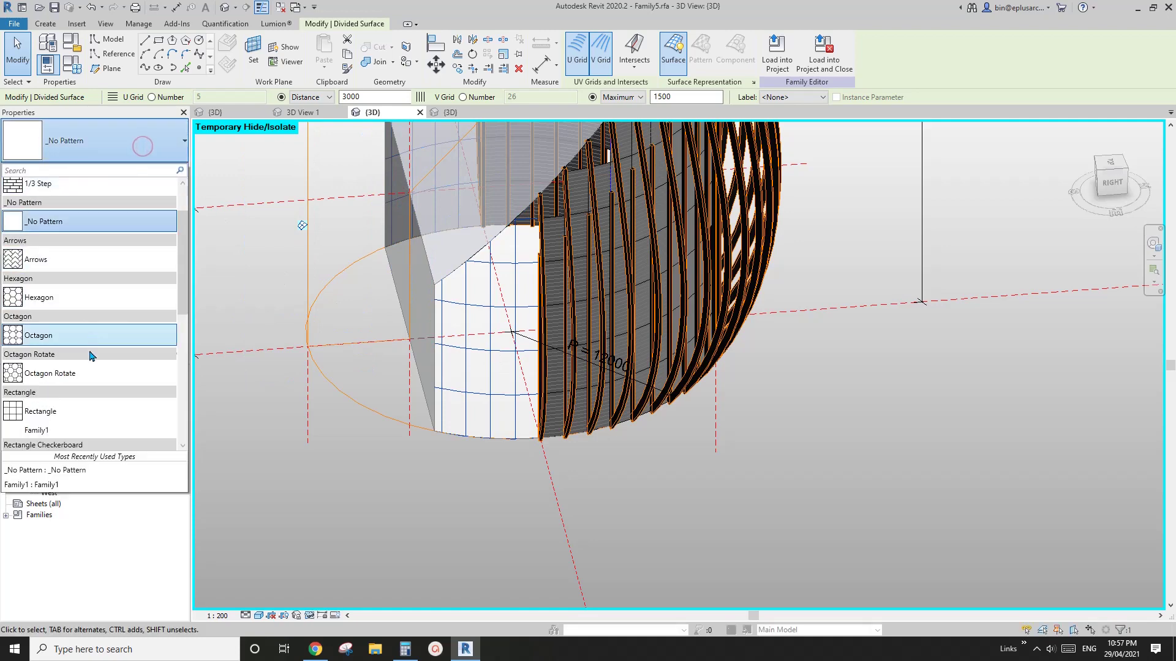
scroll(73, 353, down, 3)
click(49, 342)
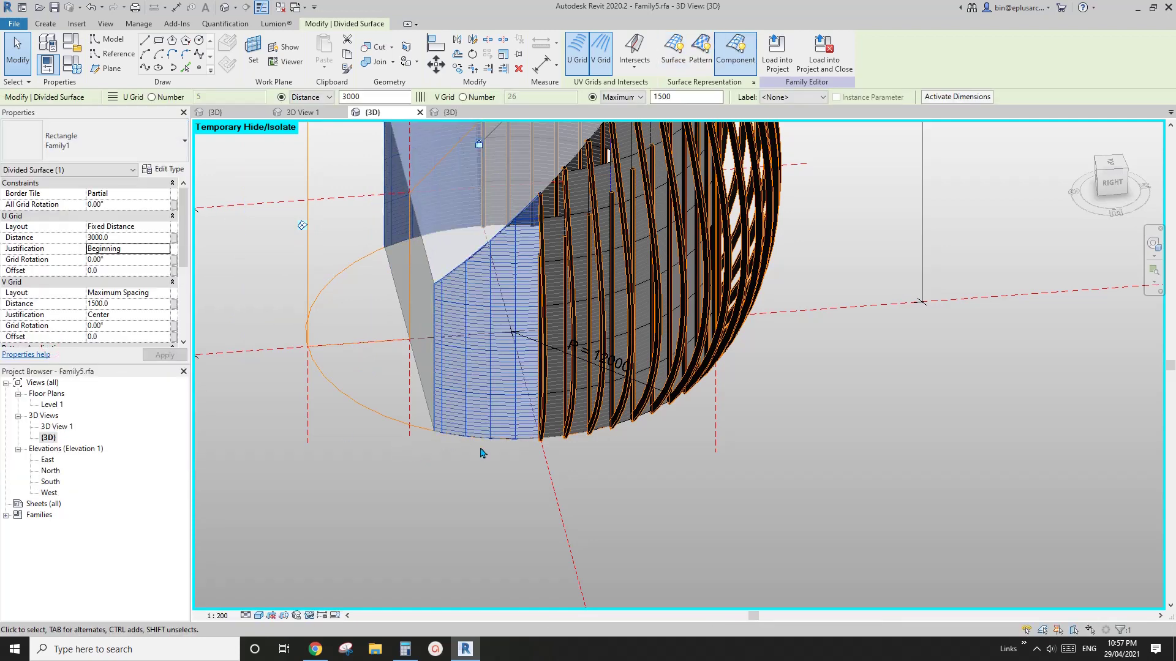
Step: Set the panelled surface's Border Tile to Empty and deselect the surface
click(162, 194)
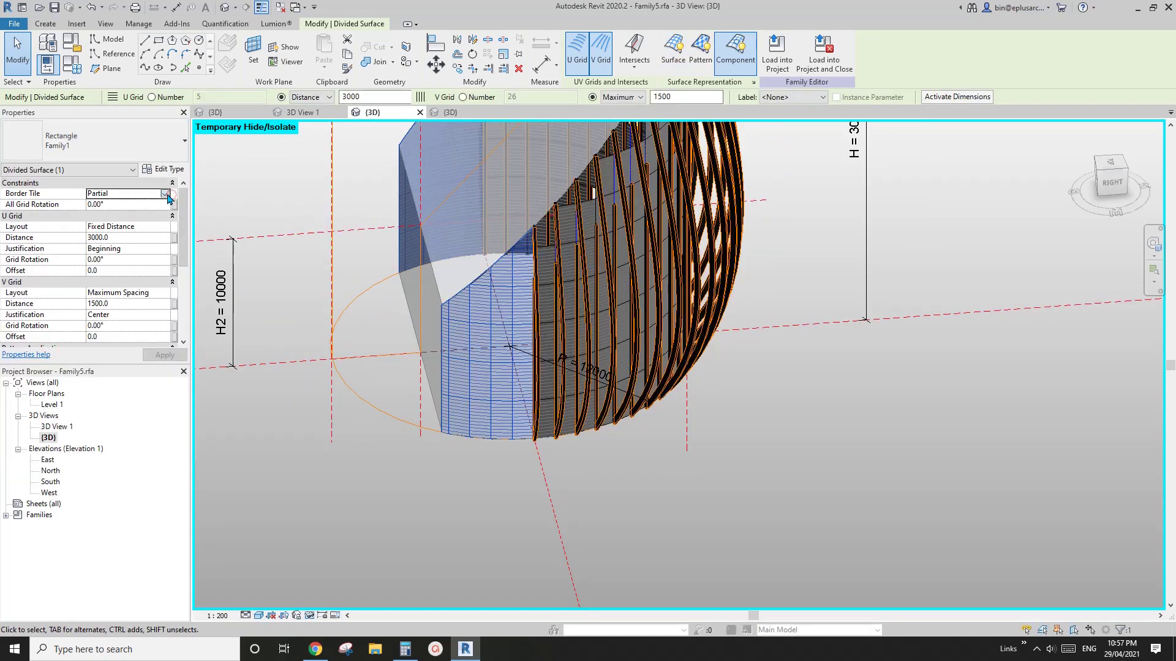
click(165, 193)
click(91, 204)
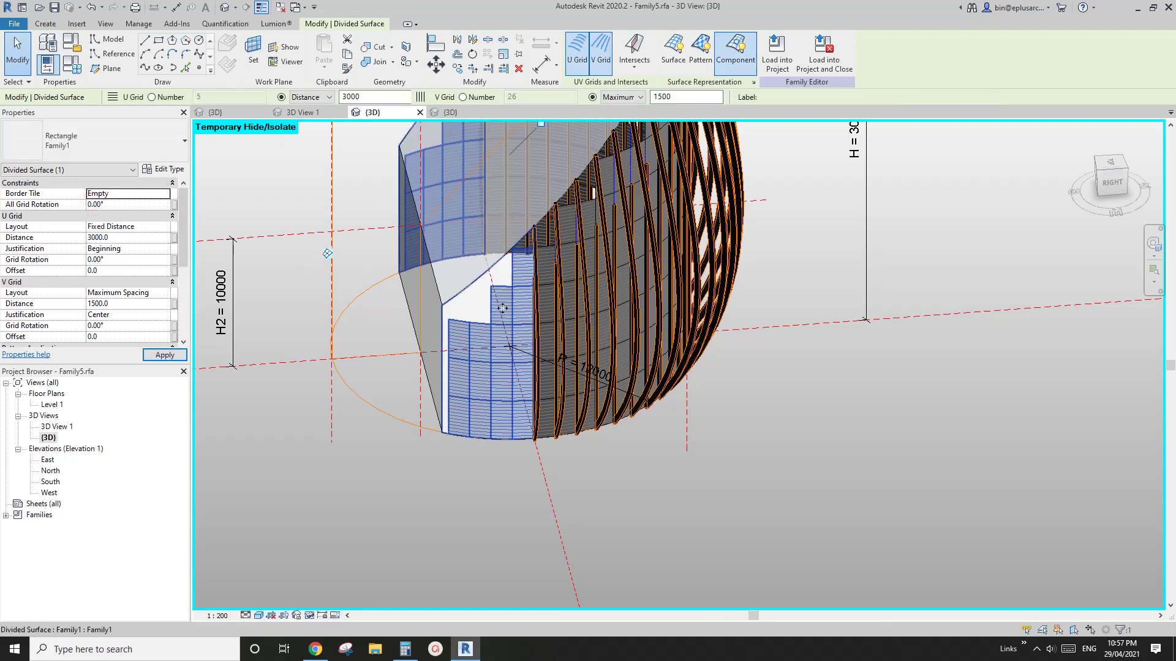
scroll(472, 331, up, 1)
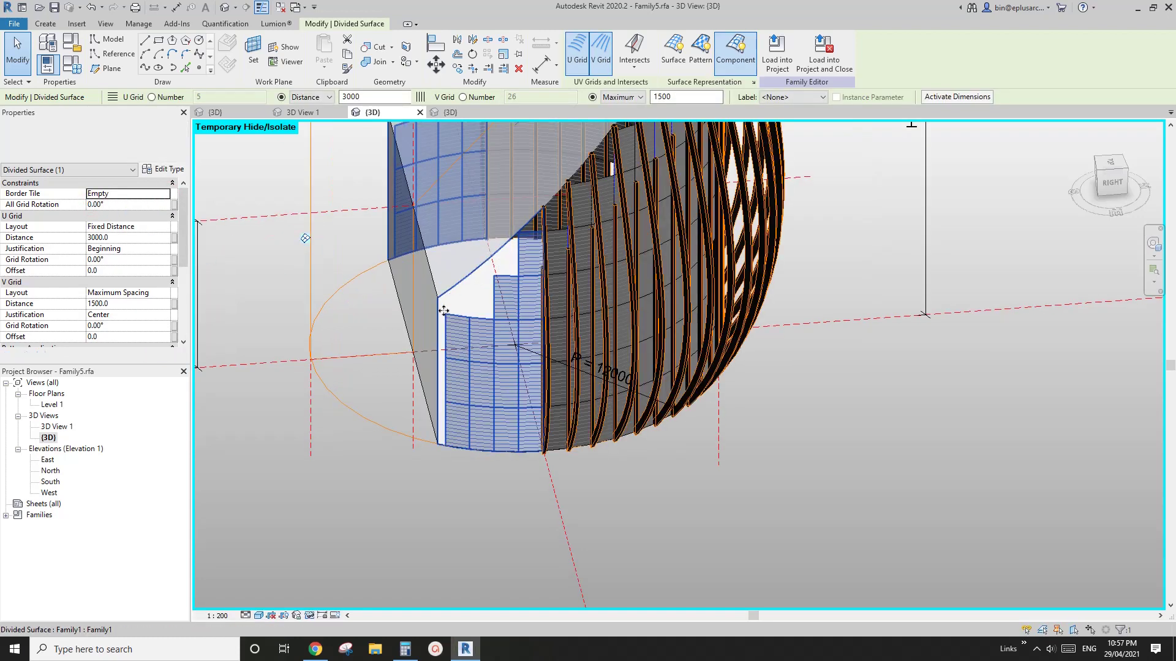
shift+middle_drag(444, 311, 494, 245)
click(683, 360)
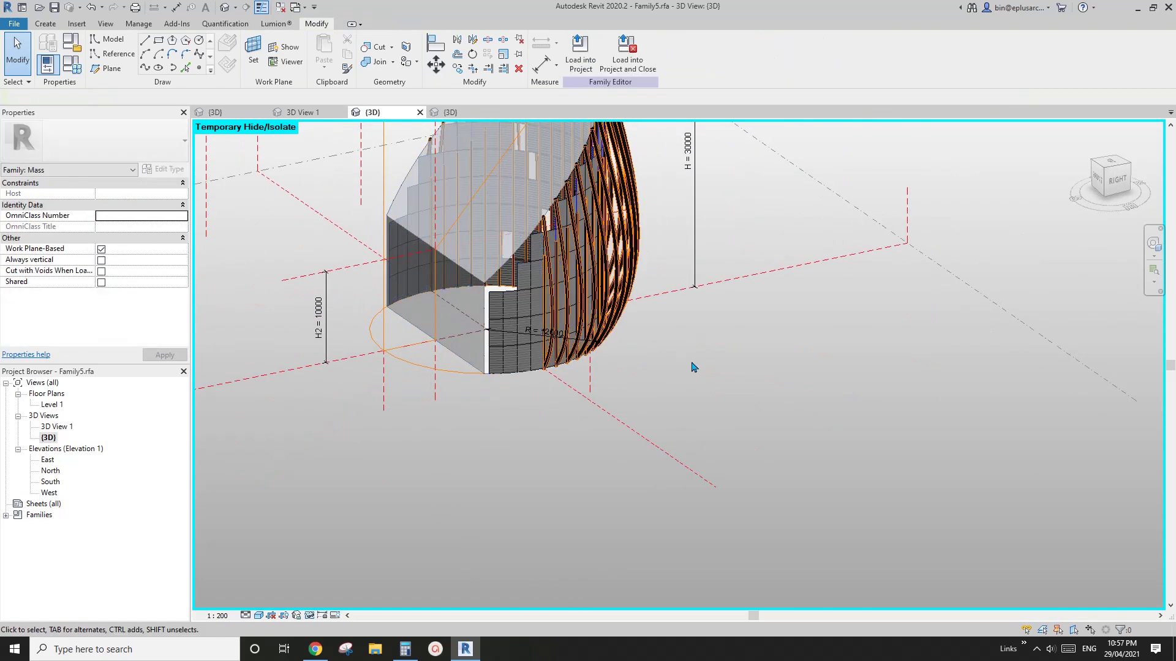
Step: Reset the temporary hide/isolate to bring the ribs back over the new panels
key(h)
key(r)
shift+middle_drag(667, 351, 538, 325)
scroll(504, 270, up, 4)
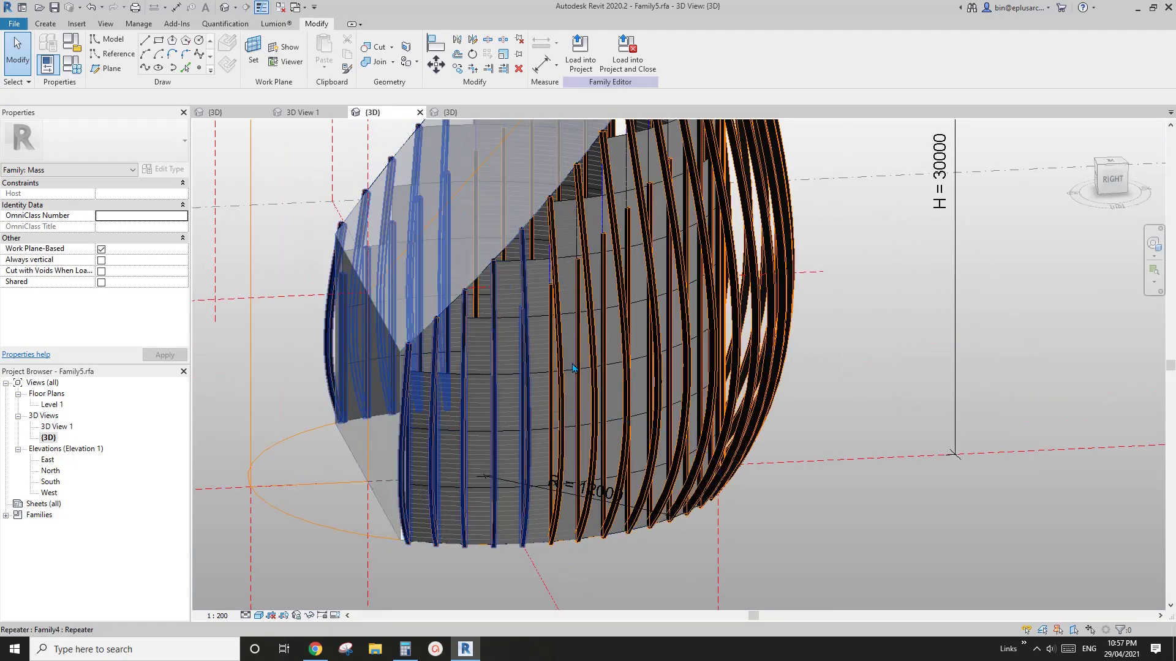
Step: Delete individual curtain panels along the stepped sloping edge of the new cladding on the mass's right side
click(509, 282)
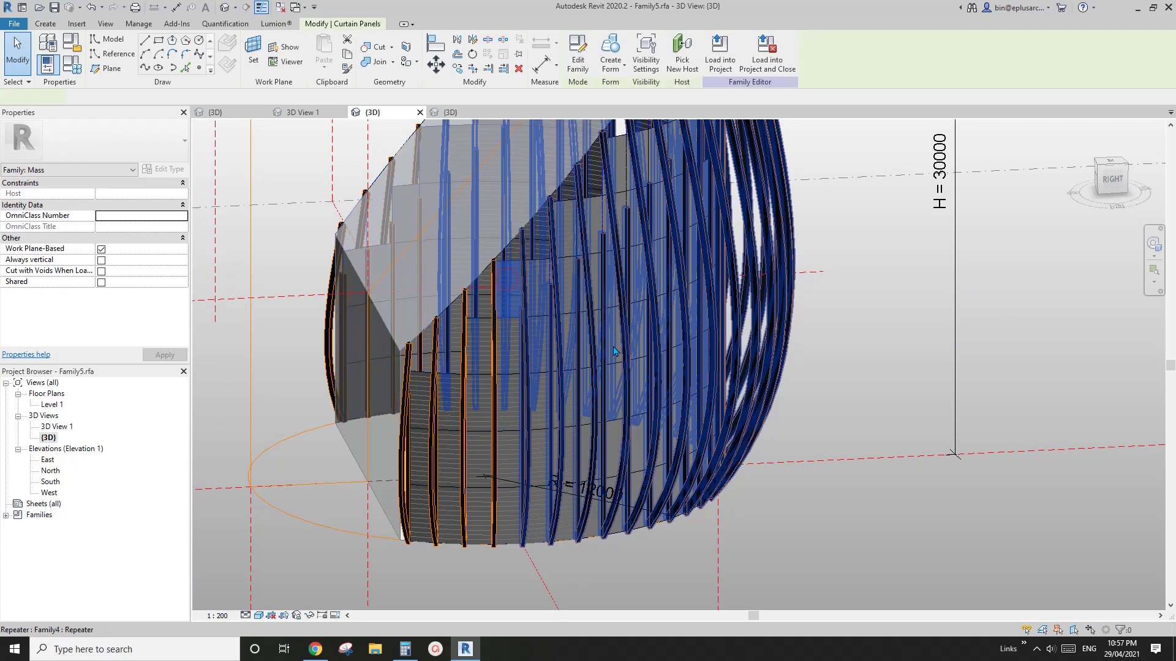
key(Escape)
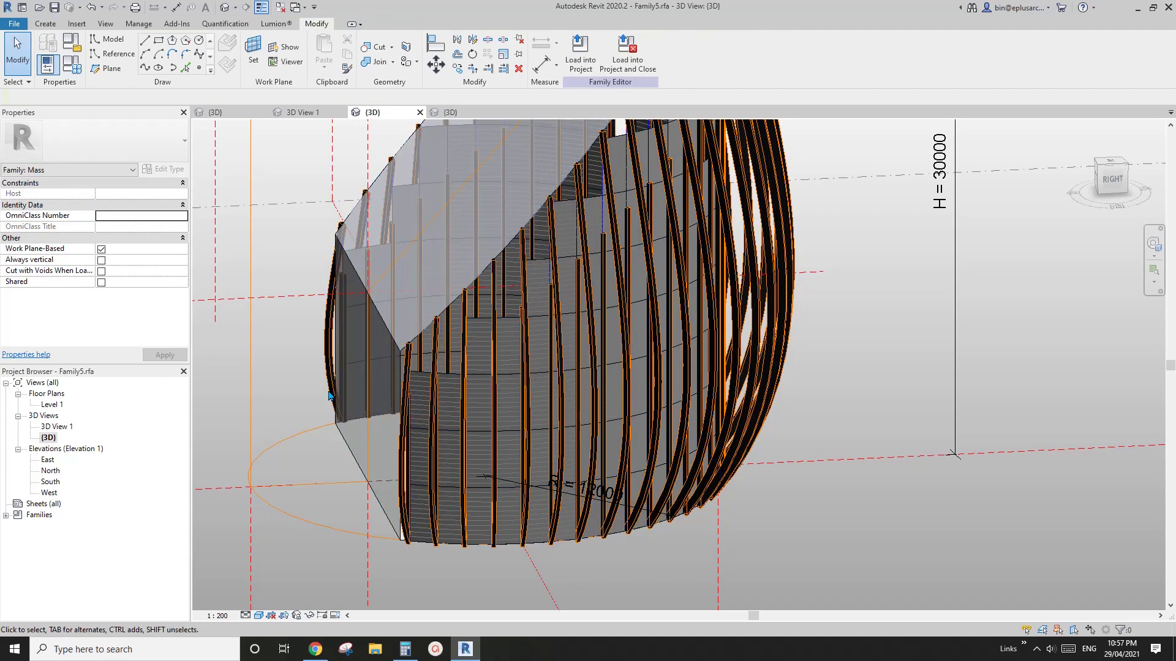
click(479, 345)
scroll(472, 361, up, 1)
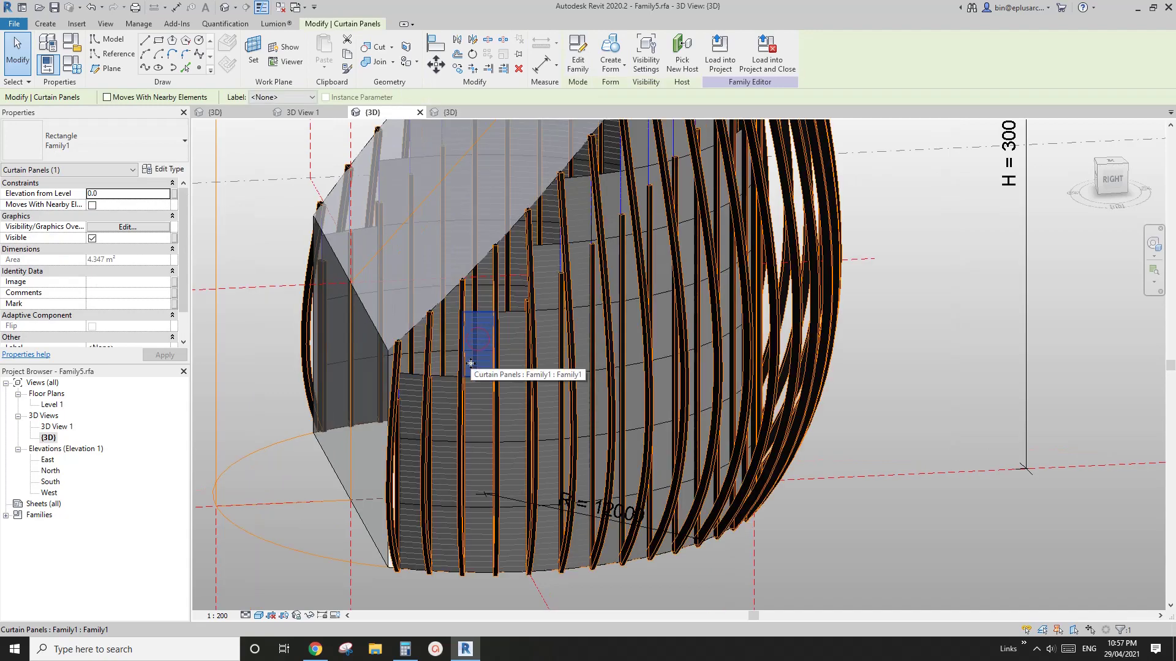
key(Escape)
Step: Delete two curtain panels beside the stepped sloping edge on the mass's left side
shift+middle_drag(470, 363, 783, 387)
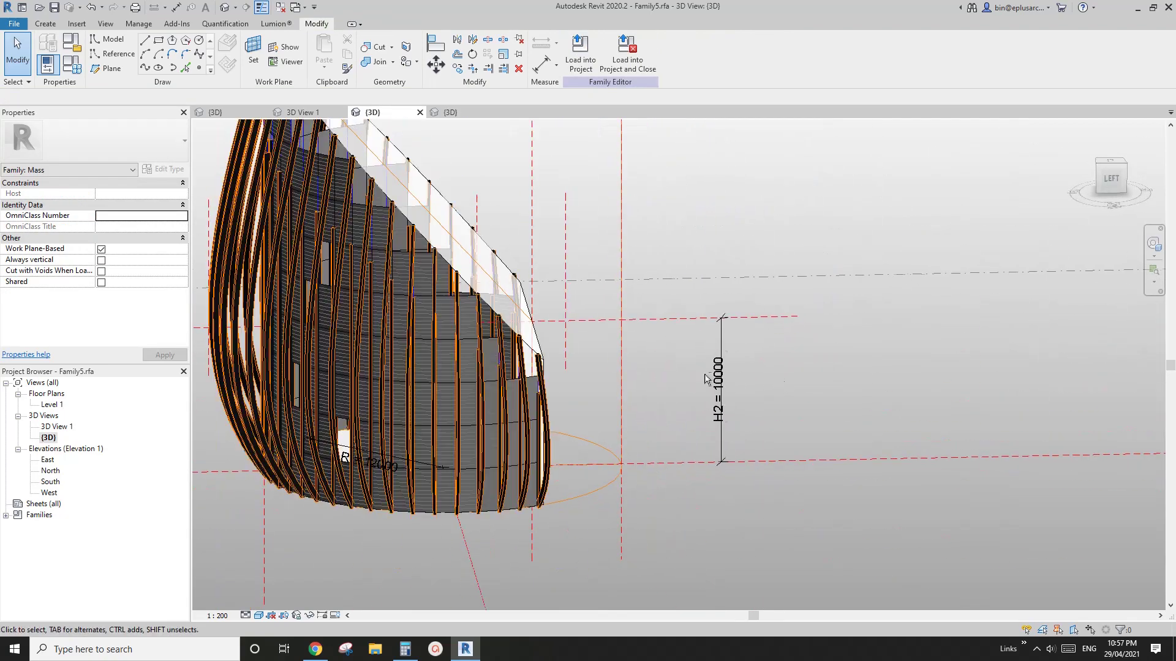
scroll(463, 314, up, 3)
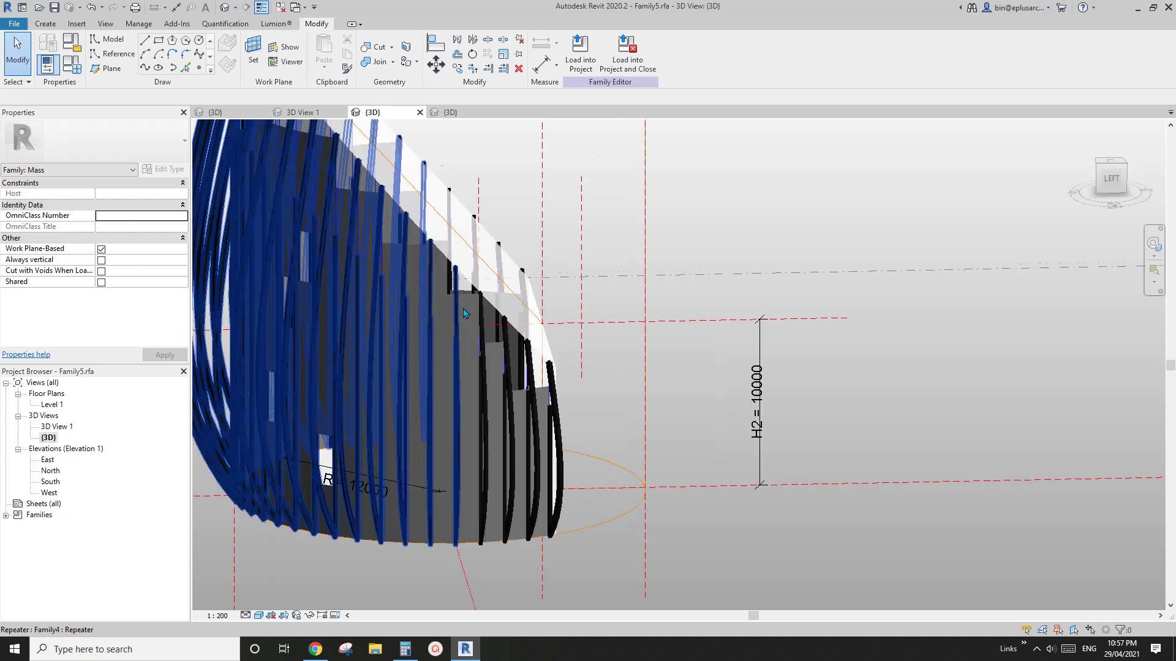
click(468, 317)
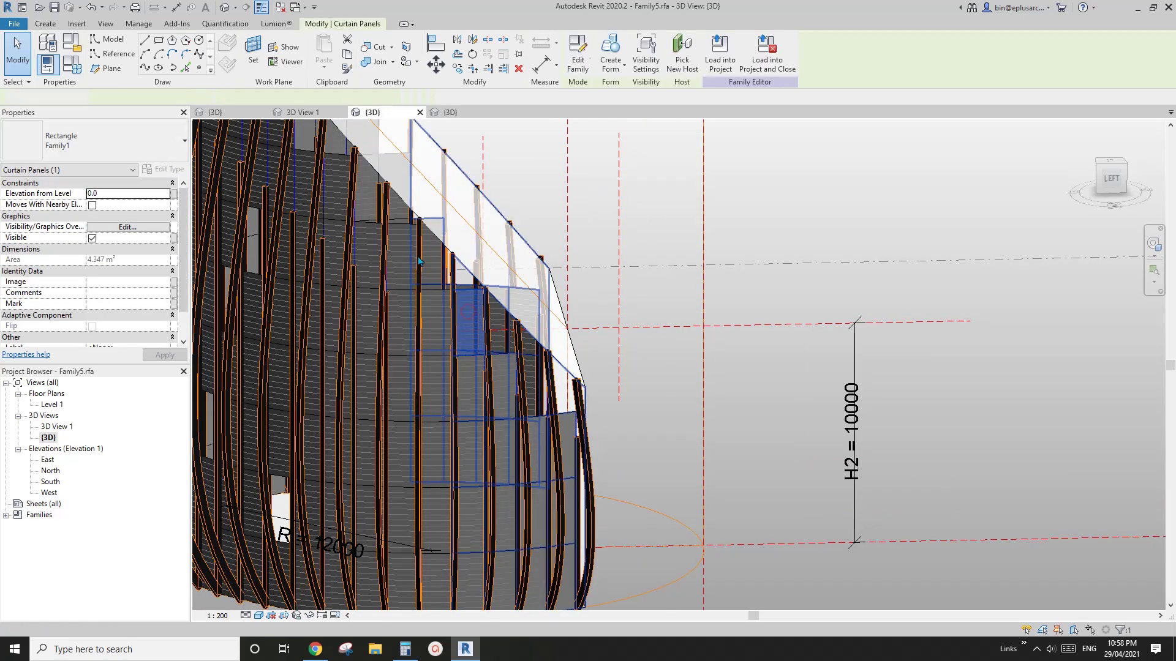
key(Delete)
click(439, 272)
key(Escape)
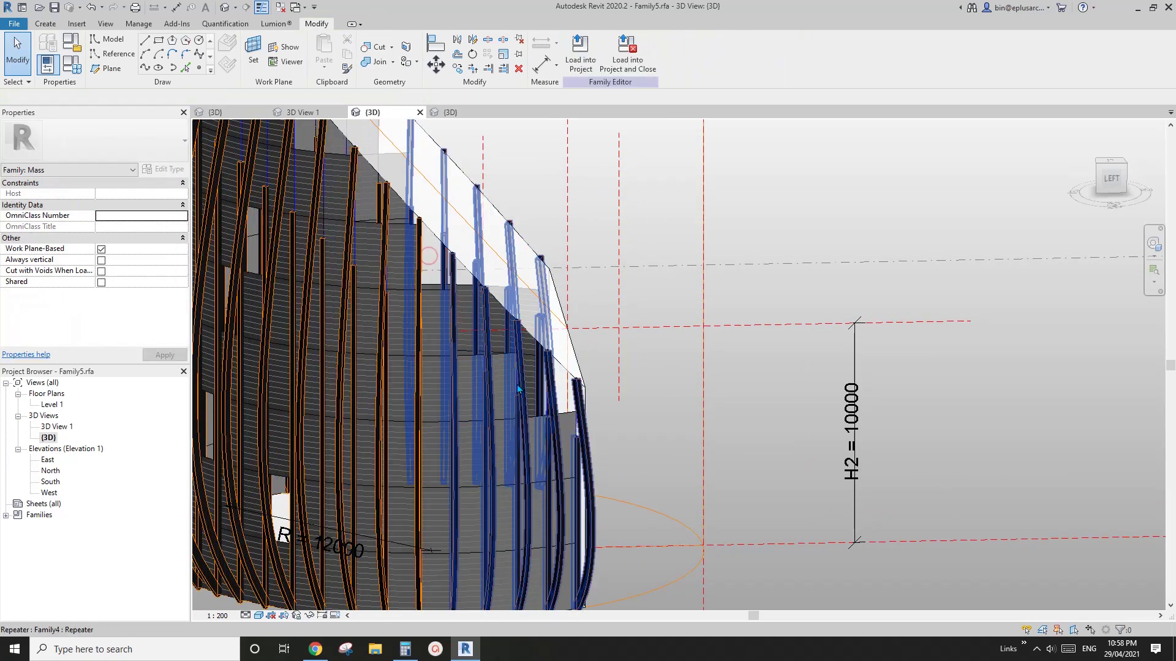
Step: Examine the clad mass from the front and side, and compare it with the Tjibaou Cultural Center reference photo in Chrome
scroll(559, 396, down, 2)
shift+middle_drag(559, 395, 376, 405)
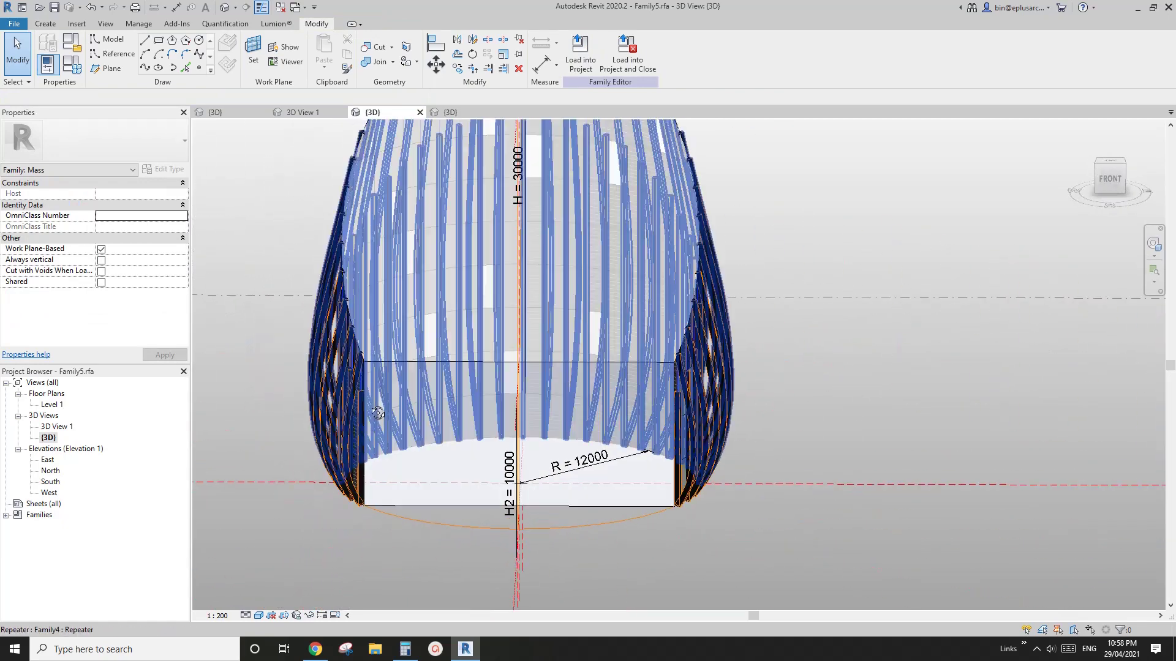
scroll(376, 399, down, 3)
shift+middle_drag(473, 387, 650, 248)
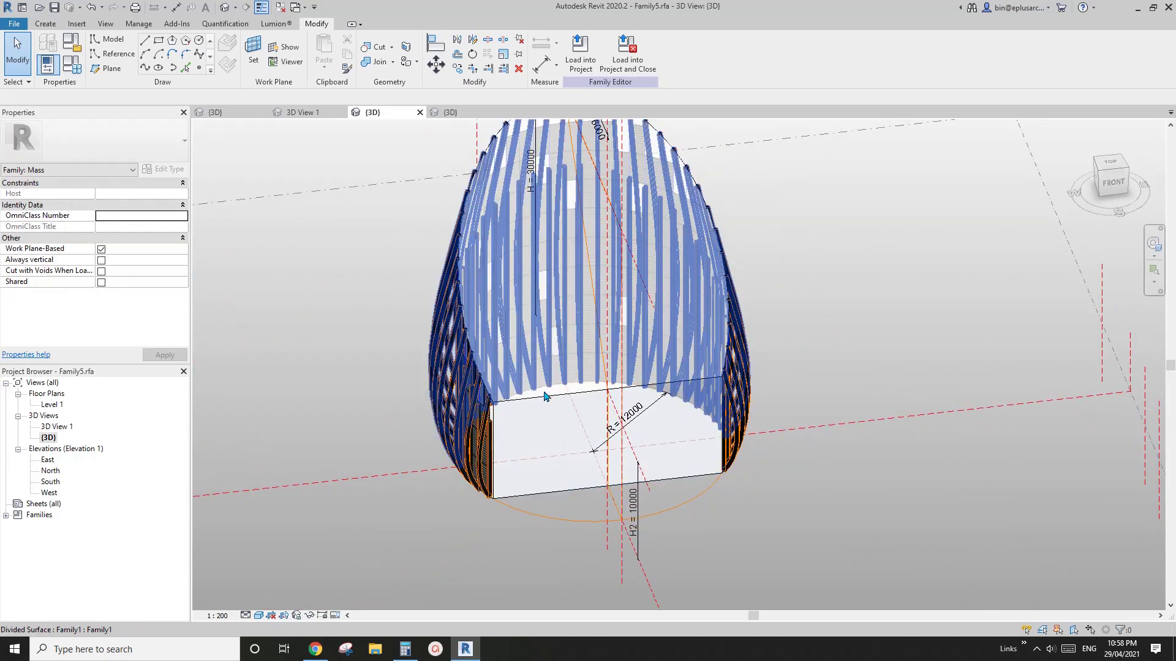
shift+middle_drag(544, 396, 448, 432)
scroll(538, 370, down, 1)
click(325, 649)
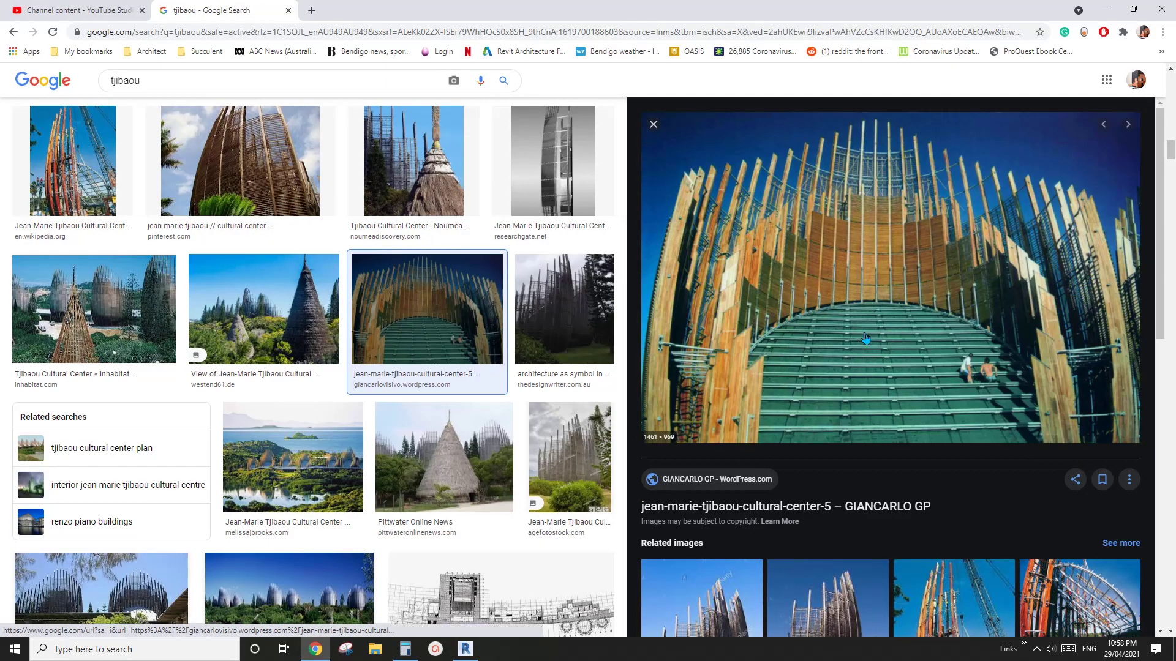
click(479, 655)
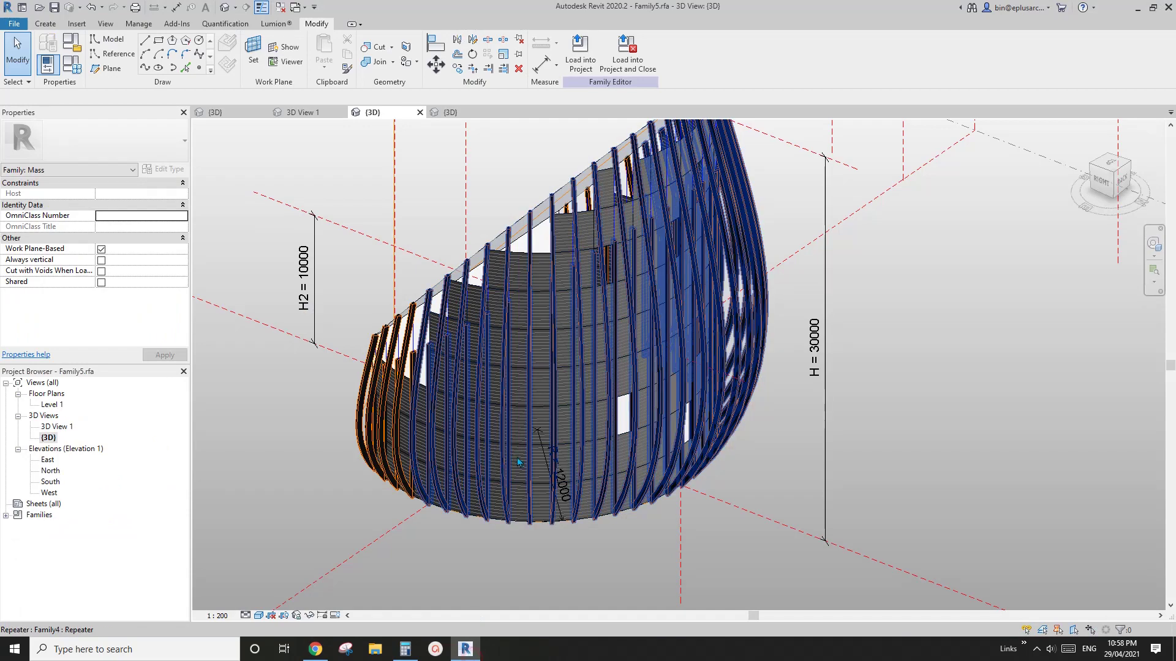
Step: Back in Revit, inspect the ribs, panels and openings of the mass from the right side around to the open front
shift+middle_drag(518, 463, 617, 463)
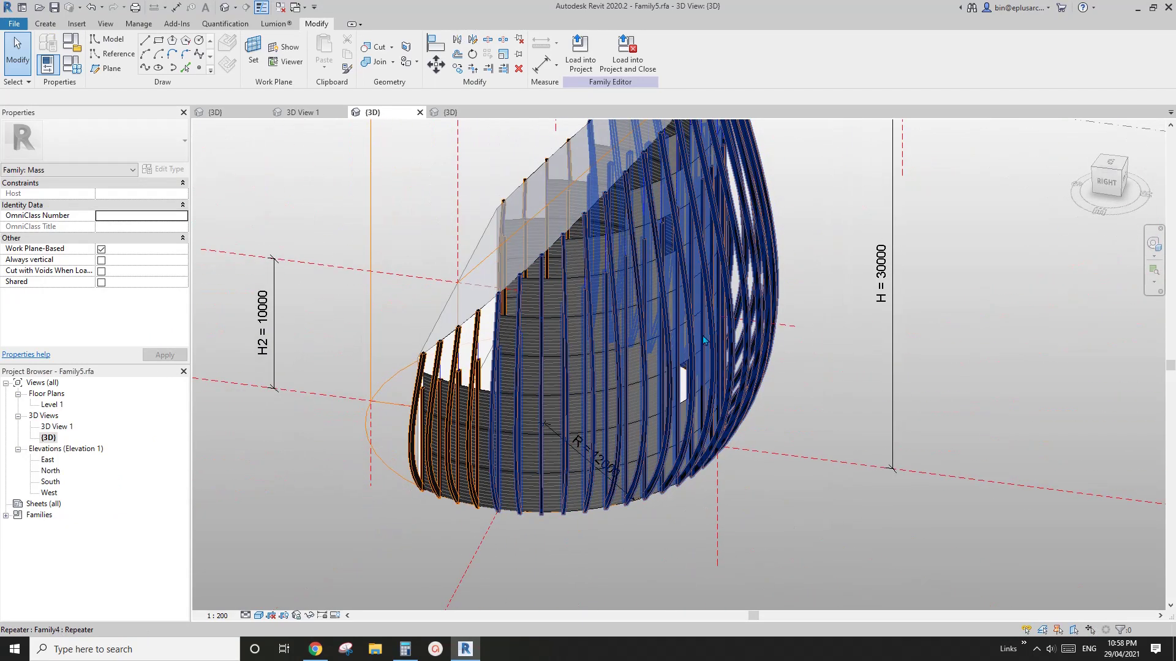
shift+middle_drag(731, 372, 706, 385)
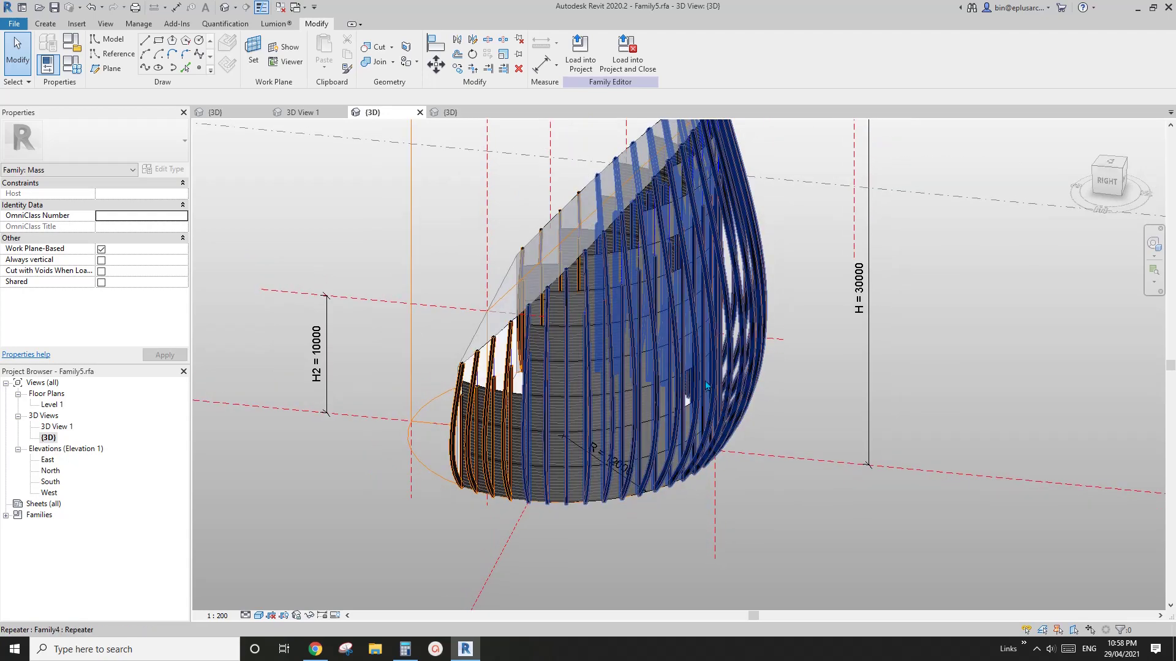
shift+middle_drag(677, 256, 756, 202)
shift+middle_drag(755, 333, 622, 428)
scroll(652, 455, down, 2)
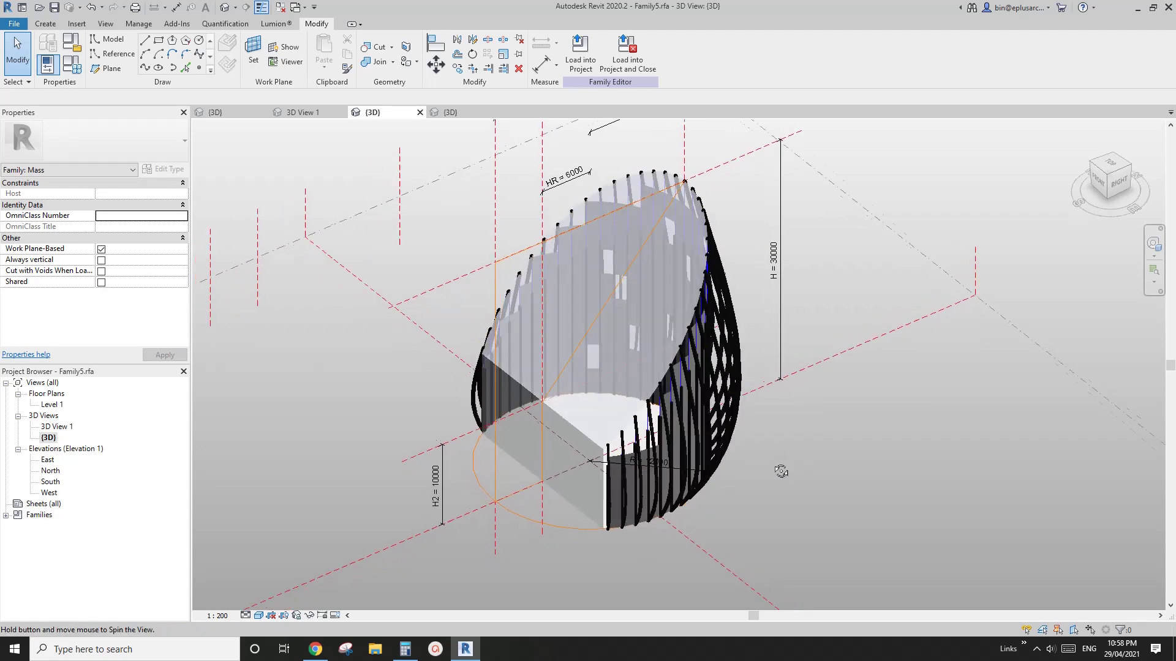
shift+middle_drag(800, 467, 747, 465)
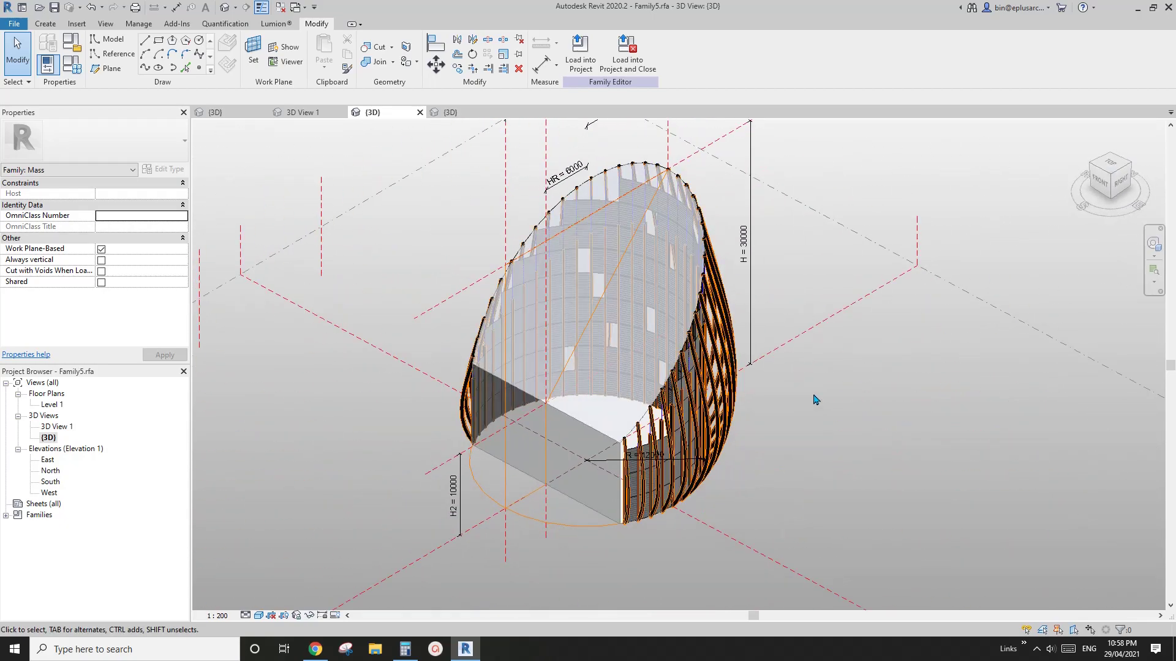